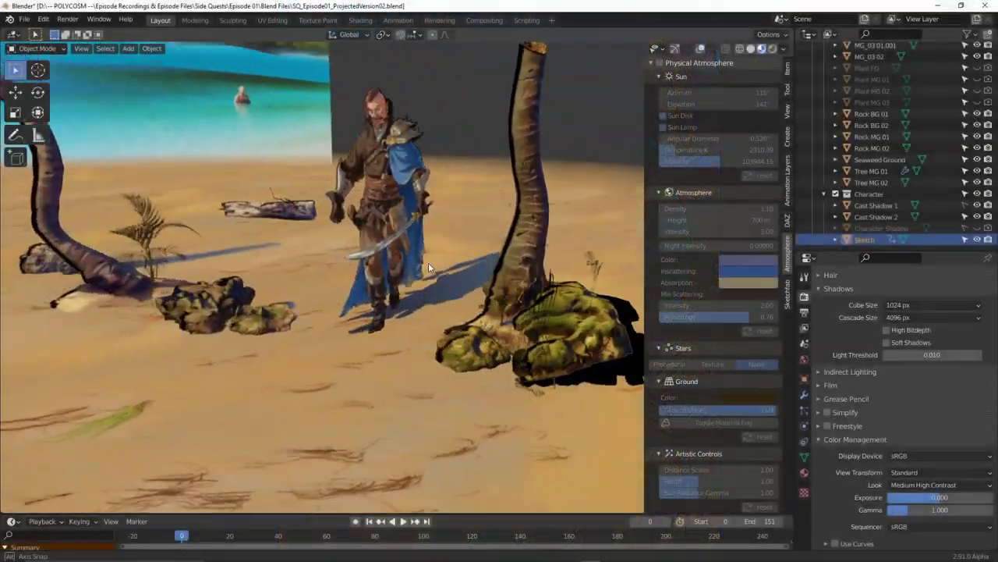
- Examine the beach scene from an orbited view and through the camera, and scrub the animation forward
middle_drag(429, 262, 403, 269)
key(KP_0)
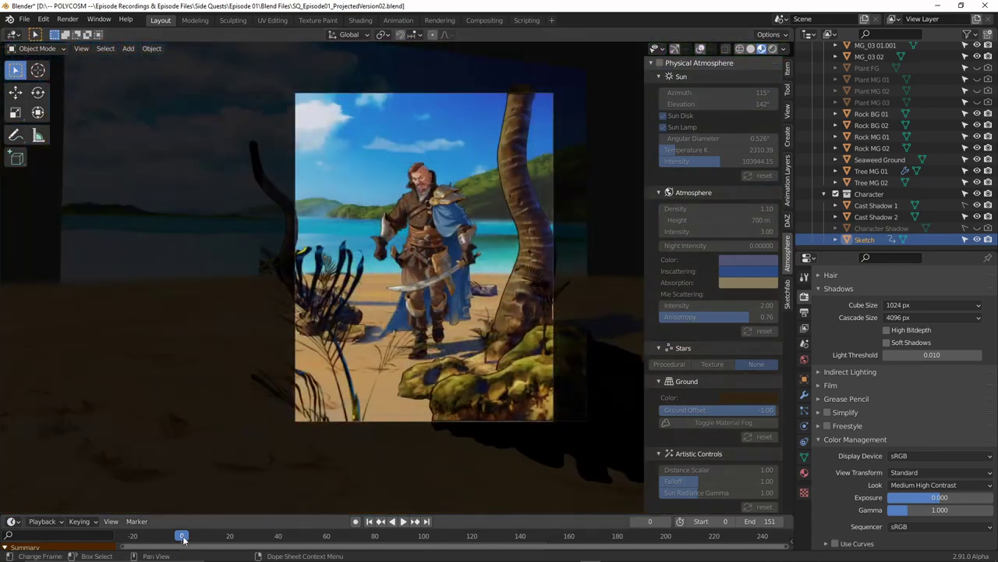
drag(184, 538, 541, 527)
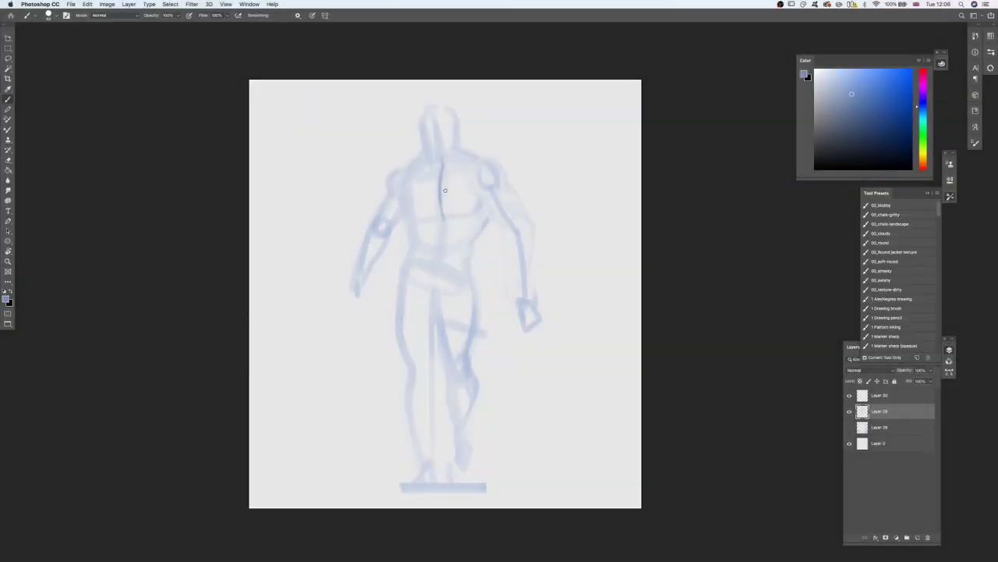
- Switch to Photoshop and sketch the mannequin's torso centre line, shoulder line, waist line and both leg contours in blue
drag(445, 190, 438, 296)
drag(413, 263, 471, 274)
drag(404, 169, 475, 160)
mouse_move(412, 263)
mouse_down()
mouse_move(402, 331)
mouse_move(426, 460)
mouse_up()
drag(451, 282, 457, 356)
drag(472, 280, 468, 431)
drag(465, 369, 456, 454)
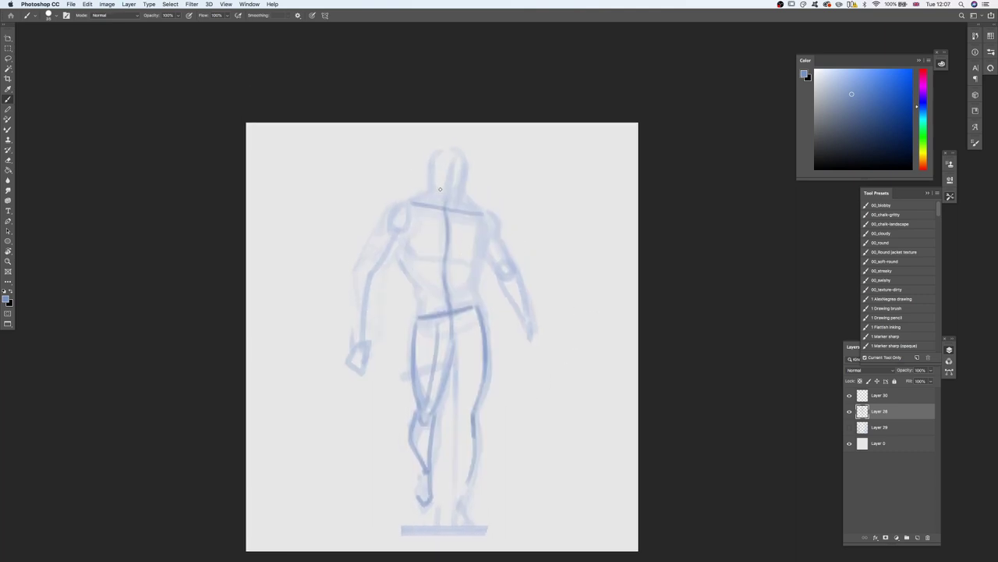
- Flip the canvas horizontally and sketch the torso sides, waist band and neck-to-shoulder slopes in blue
mouse_move(435, 156)
mouse_down()
mouse_move(435, 192)
mouse_move(387, 235)
mouse_up()
key(super+shift+h)
mouse_move(389, 228)
mouse_down()
mouse_move(378, 259)
mouse_move(414, 270)
mouse_move(407, 310)
mouse_up()
drag(413, 288, 463, 292)
drag(484, 261, 467, 315)
drag(546, 236, 546, 259)
mouse_move(486, 215)
mouse_down()
mouse_move(484, 182)
mouse_move(446, 190)
mouse_up()
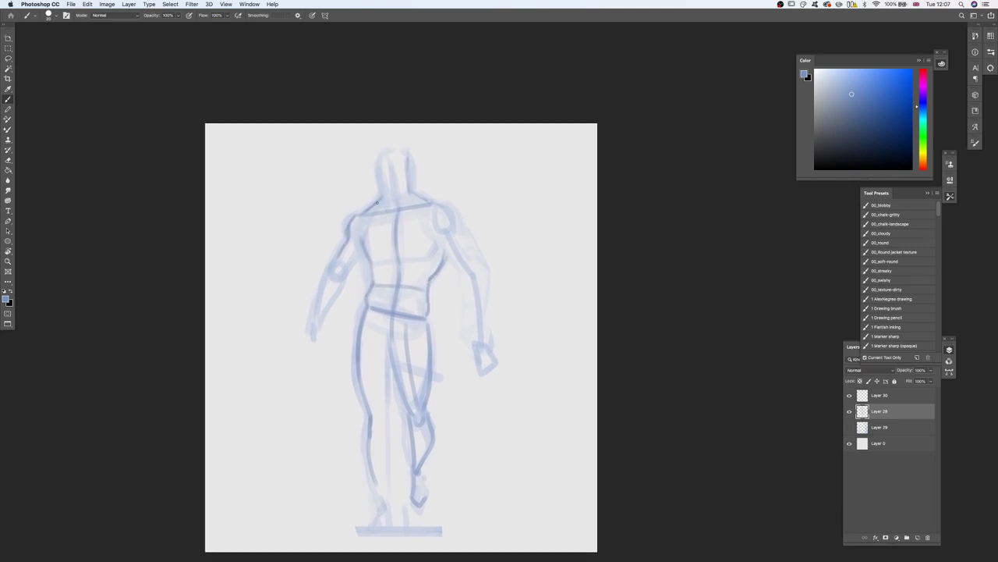
drag(378, 202, 360, 211)
key(super+z)
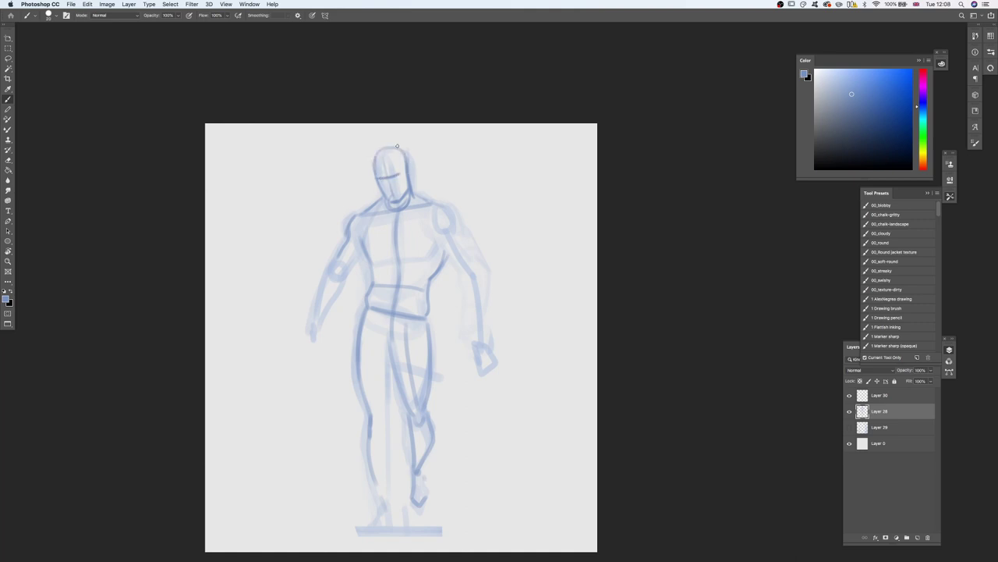
- Lasso and transform the mannequin's head, and try a curved hip line across the waist
key(l)
mouse_move(426, 144)
mouse_down()
mouse_move(405, 205)
mouse_move(428, 187)
mouse_up()
key(ctrl+t)
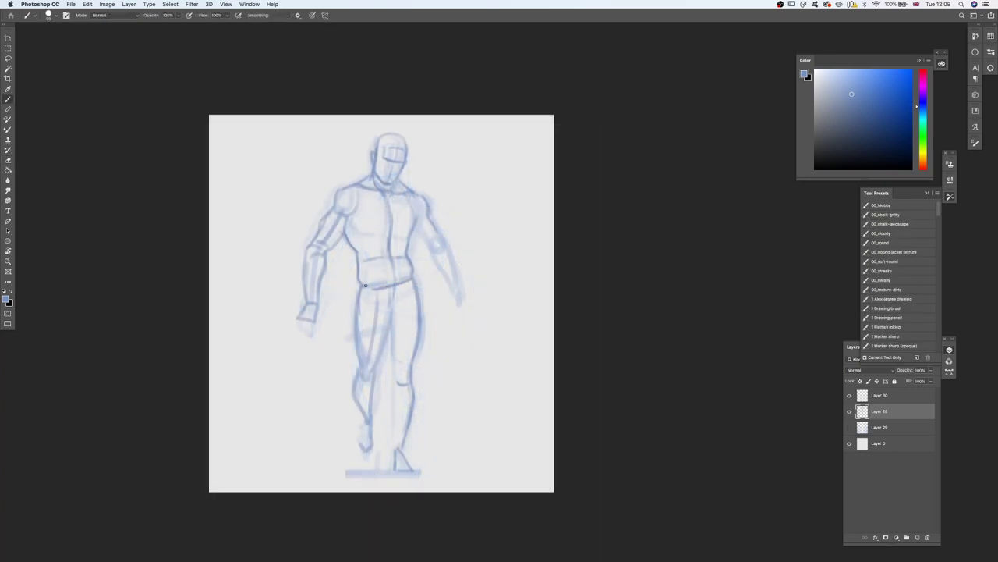
drag(374, 291, 410, 279)
key(super+z)
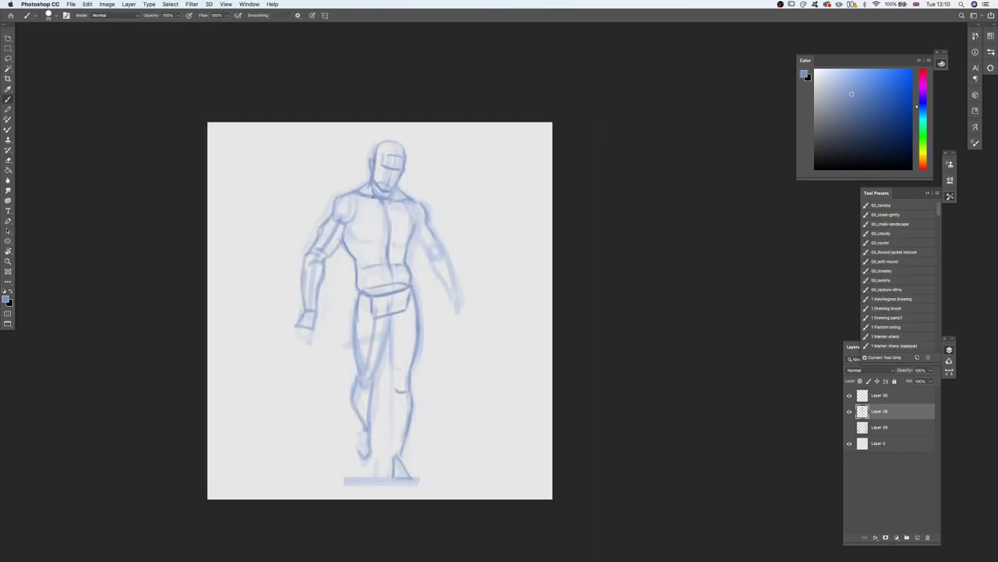
- Sketch the rib cage contour on the chest and erase the old forearm lines on the arm nearest the chest's open side
drag(362, 187, 359, 254)
drag(402, 203, 367, 262)
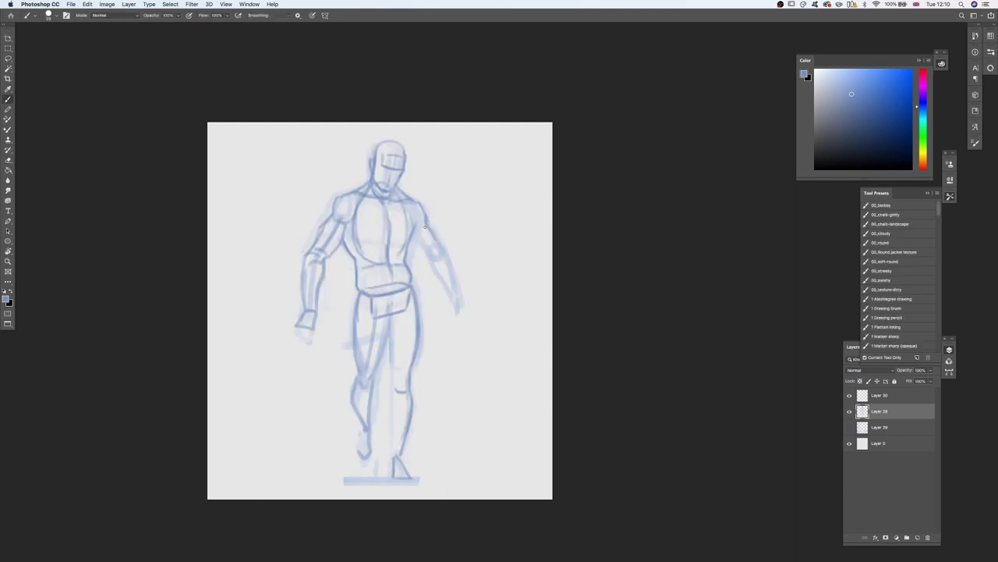
key(super+z)
key(e)
mouse_move(436, 254)
mouse_down()
mouse_move(445, 299)
mouse_move(493, 279)
mouse_up()
- Draw the knee and lower-leg contours of the standing leg and refine the outline of the hand in blue
key(b)
key(z)
key(b)
drag(392, 327, 396, 462)
drag(398, 397, 398, 437)
mouse_move(397, 394)
mouse_down()
mouse_move(394, 468)
mouse_move(394, 452)
mouse_up()
drag(413, 394, 399, 466)
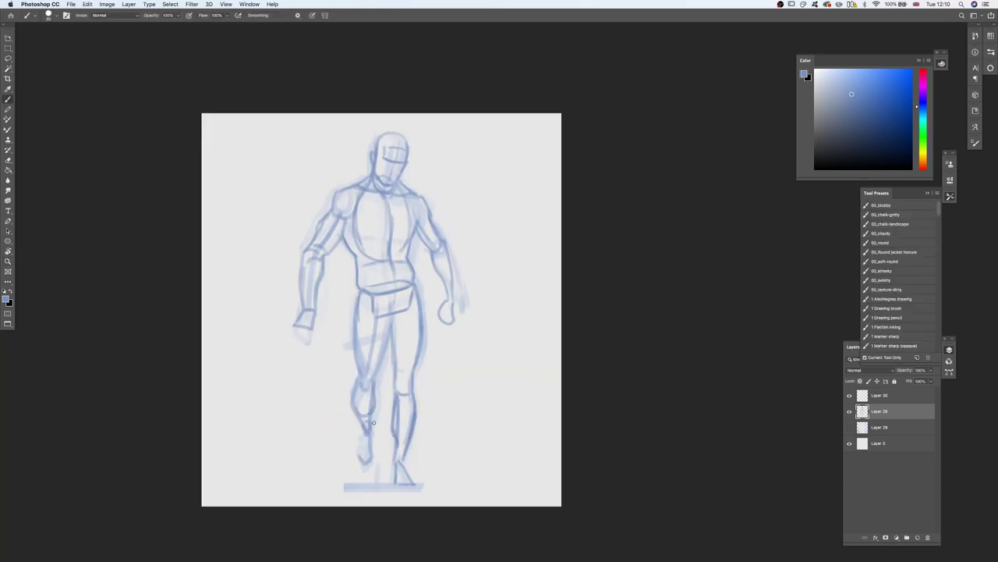
drag(310, 323, 301, 345)
drag(298, 326, 291, 335)
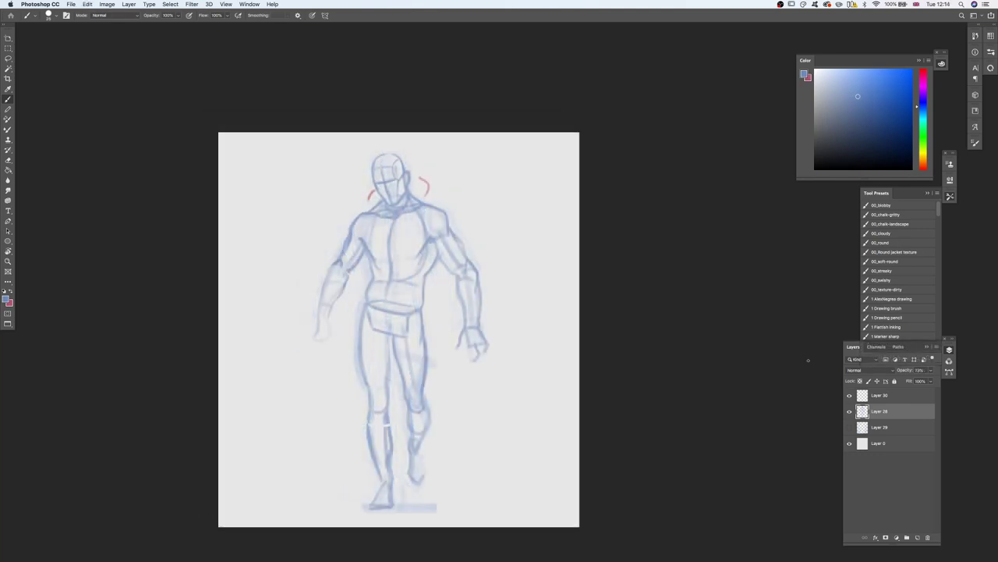
- Select Layer 30 and draw the jacket's centre opening and lower hem in red over the mannequin
click(882, 396)
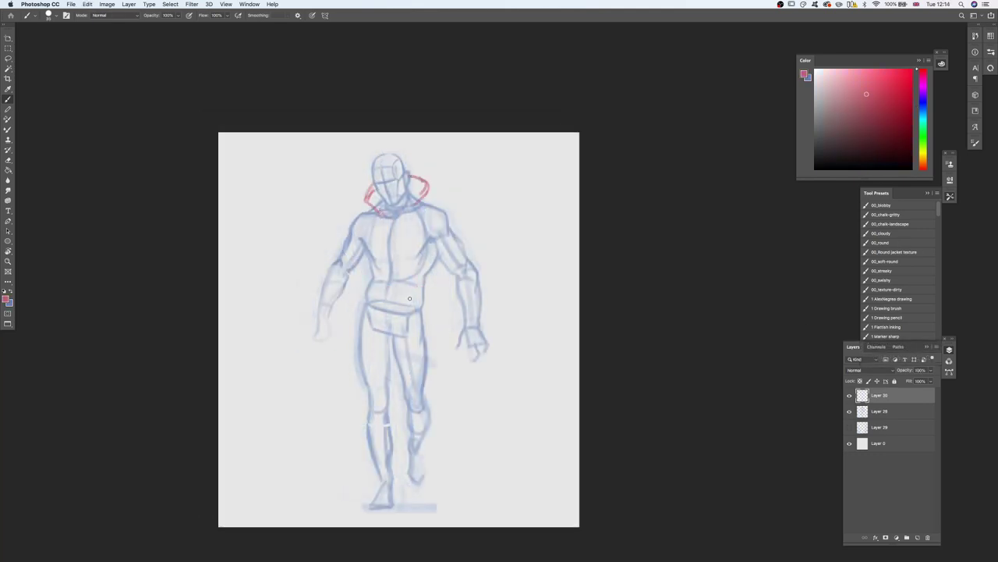
drag(392, 210, 389, 289)
drag(354, 323, 361, 337)
drag(376, 345, 426, 301)
- Flip the canvas and draw the pointed shoulder piece, short arm cape and long hanging cape edge in red
key(super+f)
drag(434, 206, 463, 219)
mouse_move(419, 216)
mouse_down()
mouse_move(467, 224)
mouse_move(435, 279)
mouse_move(472, 271)
mouse_up()
key(bracketright)
mouse_move(427, 237)
mouse_down()
mouse_move(472, 272)
mouse_move(460, 434)
mouse_up()
key(super+z)
drag(468, 290, 502, 468)
key(z)
key(shift+h)
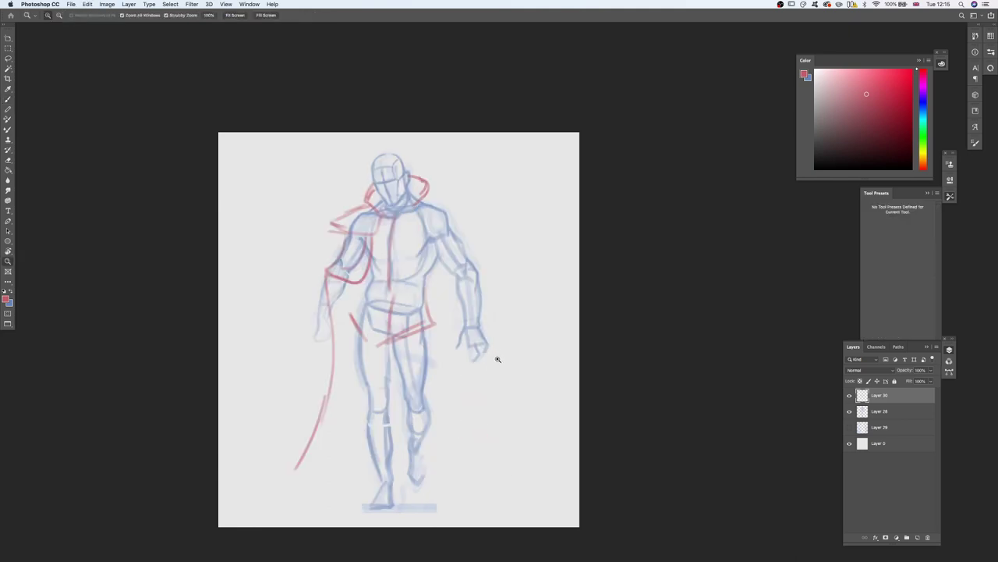
- Lasso the red shoulder piece and cape strokes, flip them horizontally, place them on the opposite side of the figure and deselect
key(l)
drag(380, 197, 381, 488)
key(ctrl+t)
right_click(338, 359)
click(379, 457)
key(Return)
super+drag(471, 313, 484, 310)
key(super+d)
- Erase the transferred cape line beside the arm and draw the shoulder cape and its folds in red
key(e)
mouse_move(449, 256)
mouse_down()
mouse_move(427, 273)
mouse_move(471, 390)
mouse_up()
key(b)
drag(410, 213, 479, 273)
drag(410, 244, 477, 273)
mouse_move(421, 266)
mouse_down()
mouse_move(473, 262)
mouse_move(480, 298)
mouse_up()
- Erase the old lower cape edge and redraw the long cape's hanging edge and pointed lower tip
key(e)
drag(471, 392, 503, 473)
key(b)
mouse_move(479, 300)
mouse_down()
mouse_move(480, 474)
mouse_move(466, 486)
mouse_move(476, 502)
mouse_up()
key(super+z)
drag(461, 413, 470, 494)
drag(431, 423, 448, 443)
drag(447, 434, 466, 487)
- Draw the jacket front, the coat tail and hem, more cape folds and the layered shoulder armour in red
drag(390, 229, 380, 294)
drag(360, 374, 336, 433)
drag(325, 442, 431, 439)
drag(432, 425, 477, 498)
drag(462, 407, 479, 498)
drag(523, 191, 526, 167)
drag(421, 206, 473, 195)
drag(420, 194, 373, 232)
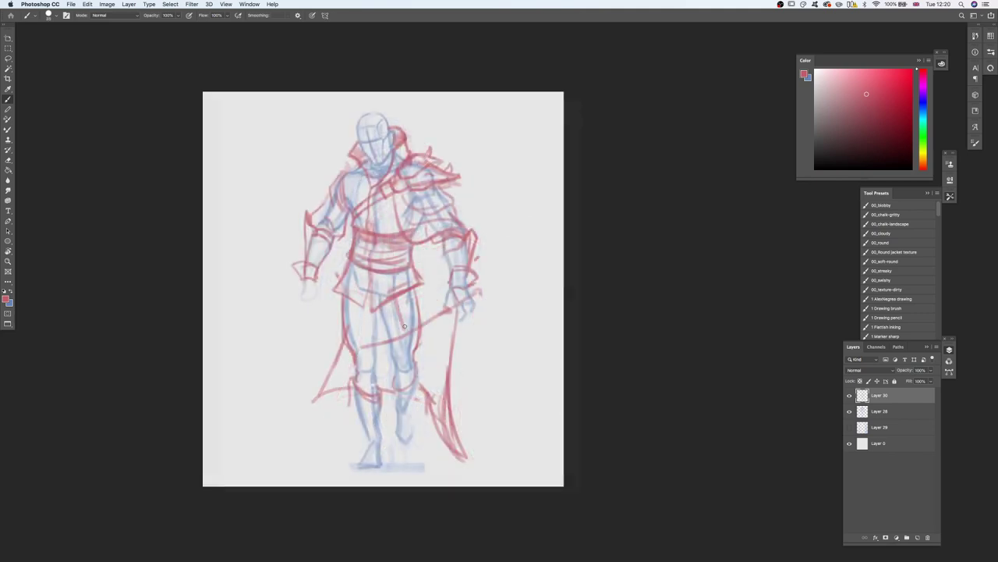
- Draw the crossed sash below the waist and redo the strap hanging along the thigh
mouse_move(423, 270)
mouse_down()
mouse_move(394, 290)
mouse_move(436, 365)
mouse_up()
key(super+z)
drag(347, 268, 390, 297)
drag(347, 265, 395, 302)
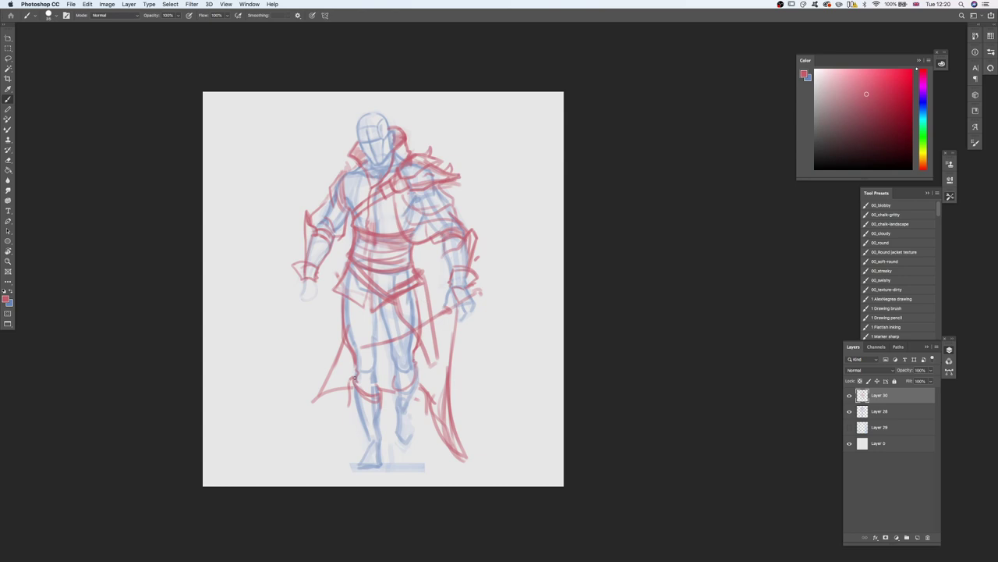
- Draw the boot cuff below the front knee and rework the bracer on the sword arm
drag(354, 380, 379, 387)
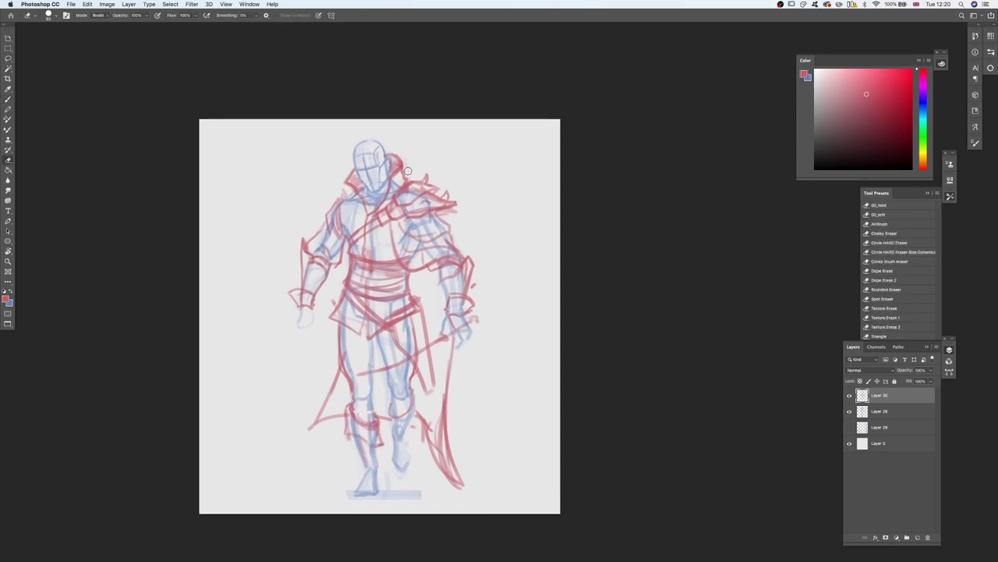
key(b)
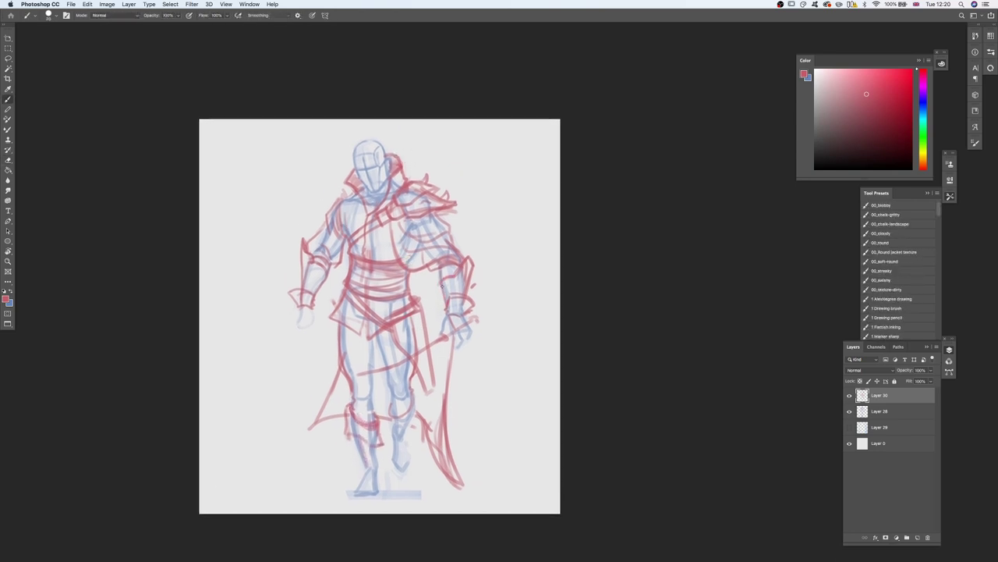
drag(467, 275, 441, 278)
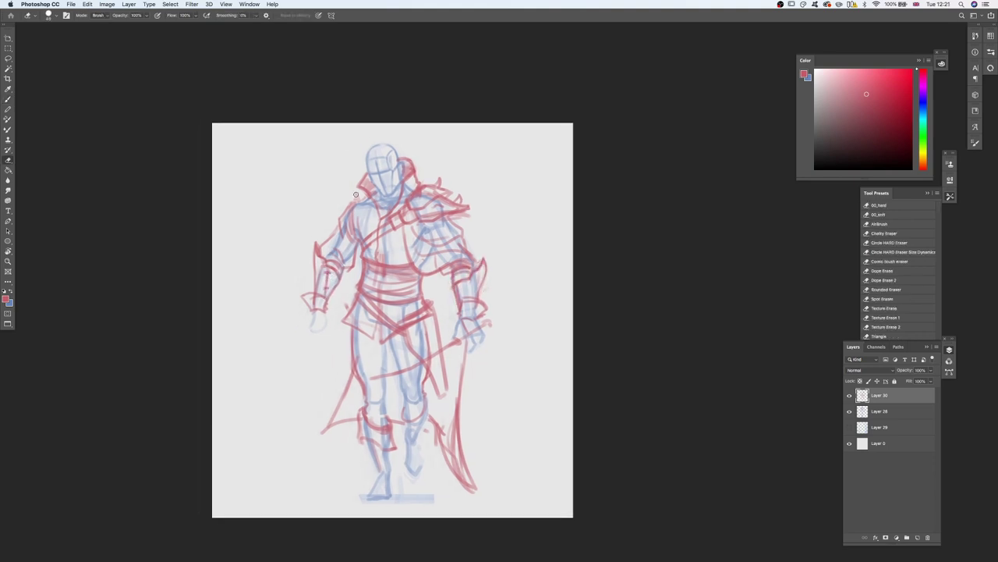
key(b)
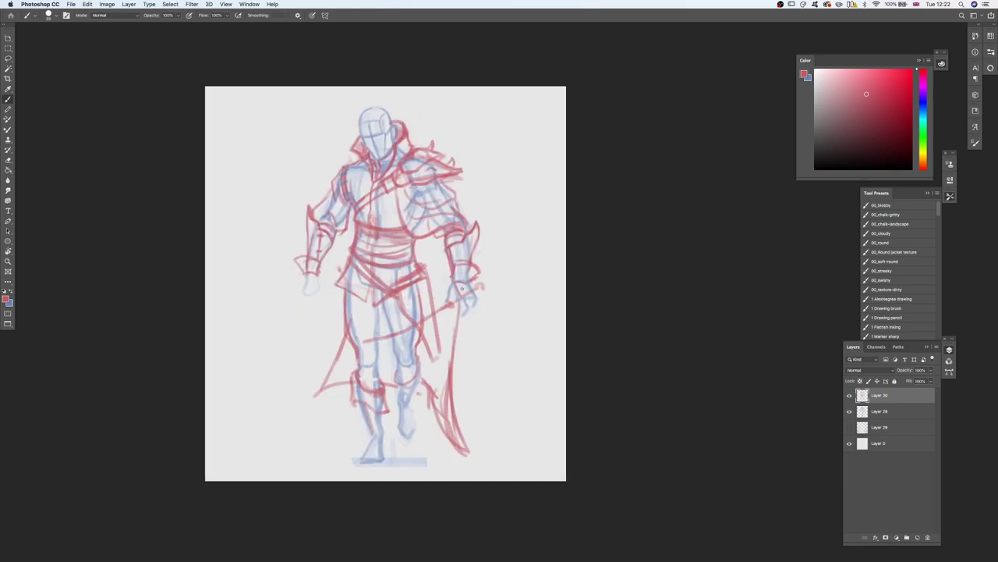
- Draw the sheathed dagger at the hip and the diagonal belt crossing the waist towards the thigh
key(r)
mouse_move(360, 272)
mouse_down()
mouse_move(391, 202)
mouse_move(408, 237)
mouse_up()
key(e)
key(r)
key(Escape)
key(b)
mouse_move(336, 269)
mouse_down()
mouse_move(351, 304)
mouse_move(380, 329)
mouse_up()
mouse_move(360, 265)
mouse_down()
mouse_move(393, 293)
mouse_move(440, 290)
mouse_move(436, 356)
mouse_up()
- Clean up the lines around the sword arm's hand by alternating the Eraser and Brush
key(e)
key(b)
key(e)
key(b)
key(e)
mouse_move(439, 284)
mouse_down()
mouse_move(440, 358)
mouse_move(463, 311)
mouse_move(495, 284)
mouse_move(465, 314)
mouse_move(337, 348)
mouse_move(470, 299)
mouse_up()
key(b)
key(e)
key(b)
key(super+z)
- Erase overlapping lines along the curved sword blade and redraw the strokes around its hilt
key(e)
key(b)
key(e)
drag(457, 304, 396, 329)
key(b)
drag(494, 316, 526, 342)
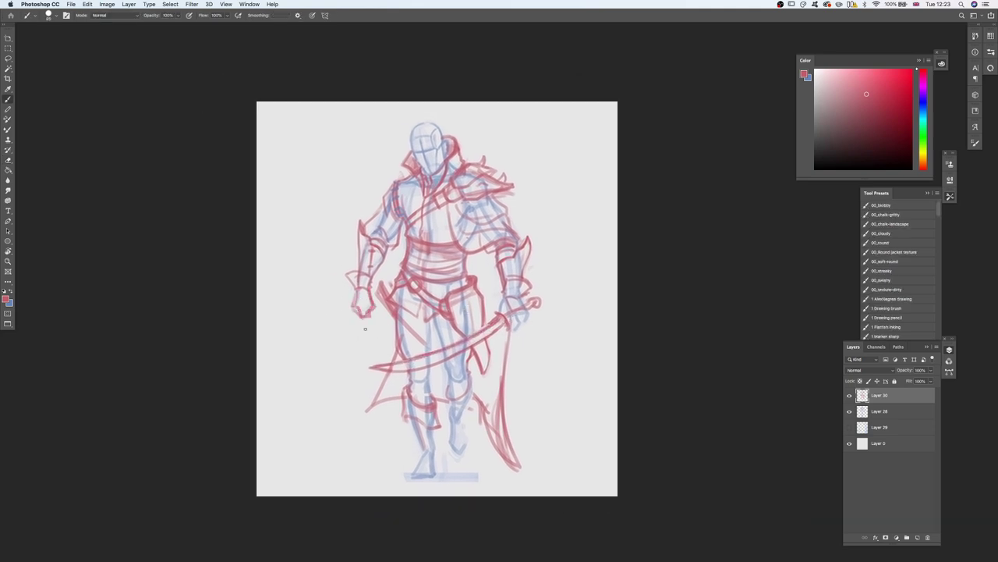
- Erase the stray strokes between the clenched fist and the hip dagger
key(e)
mouse_move(373, 293)
mouse_down()
mouse_move(358, 315)
mouse_move(375, 302)
mouse_move(372, 286)
mouse_up()
key(b)
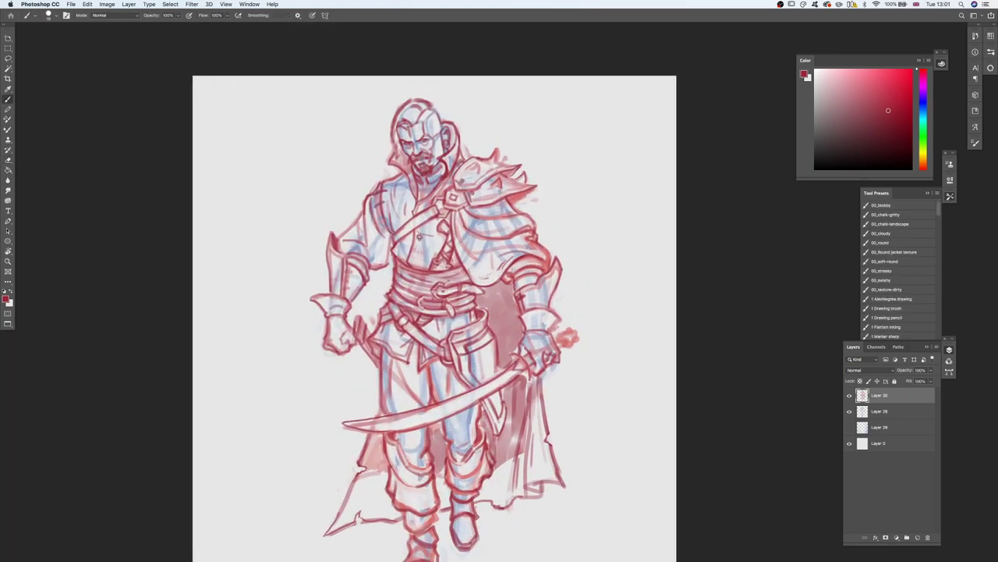
- Check the detailed red sketch in a mirrored view and by hiding and showing Layer 30
key(x)
key(x)
key(z)
drag(434, 212, 390, 217)
key(super+shift+h)
key(super+shift+h)
drag(404, 254, 417, 344)
click(851, 395)
click(850, 396)
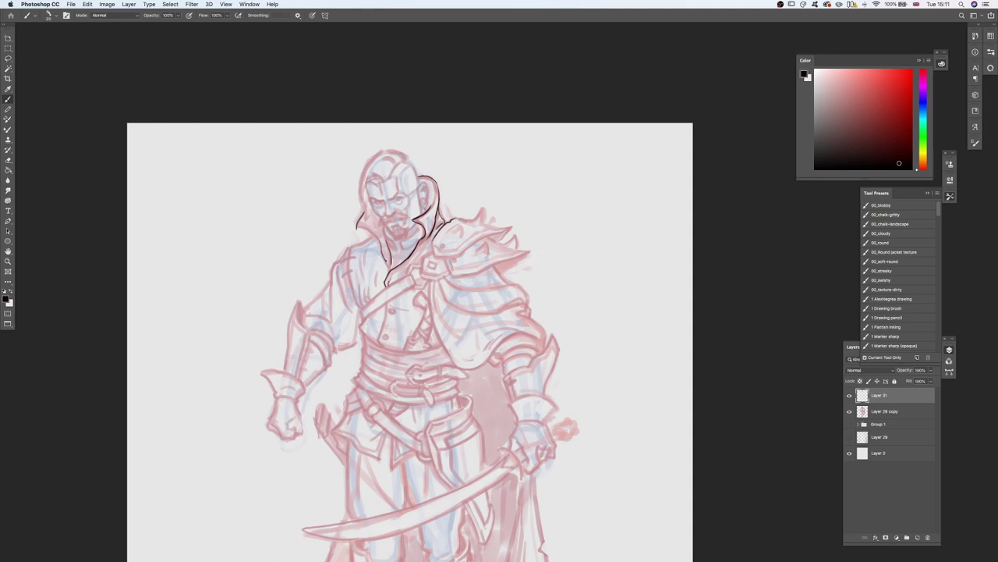
- Redo the last collar stroke and ink the coat collar's front edge in black on Layer 31
key(super+z)
mouse_move(389, 260)
mouse_down()
mouse_move(392, 270)
mouse_move(374, 226)
mouse_up()
key(e)
key(b)
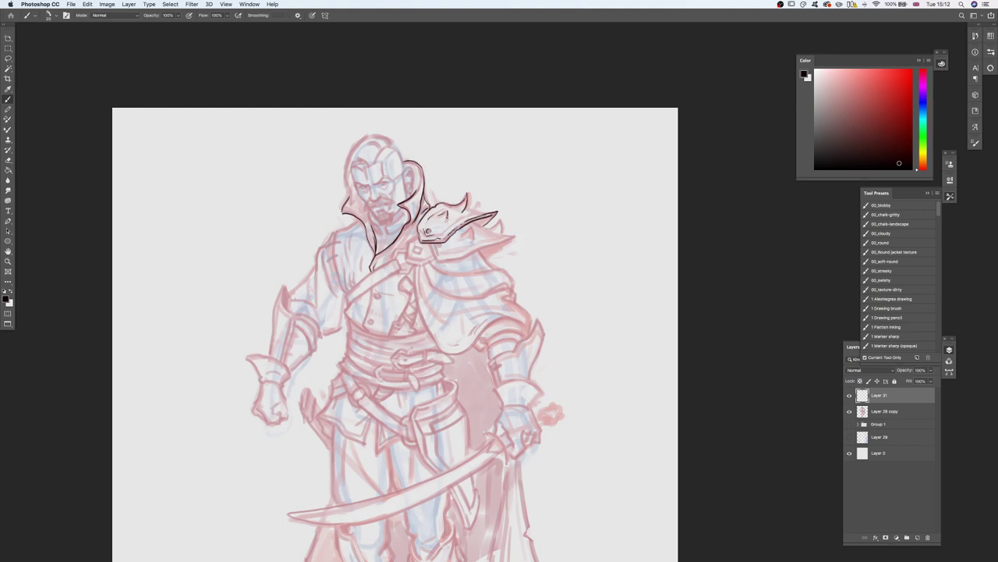
- Ink the spiked shoulder armour in black with the canvas rotated for easier strokes, and undo the last stroke
key(r)
drag(504, 153, 433, 170)
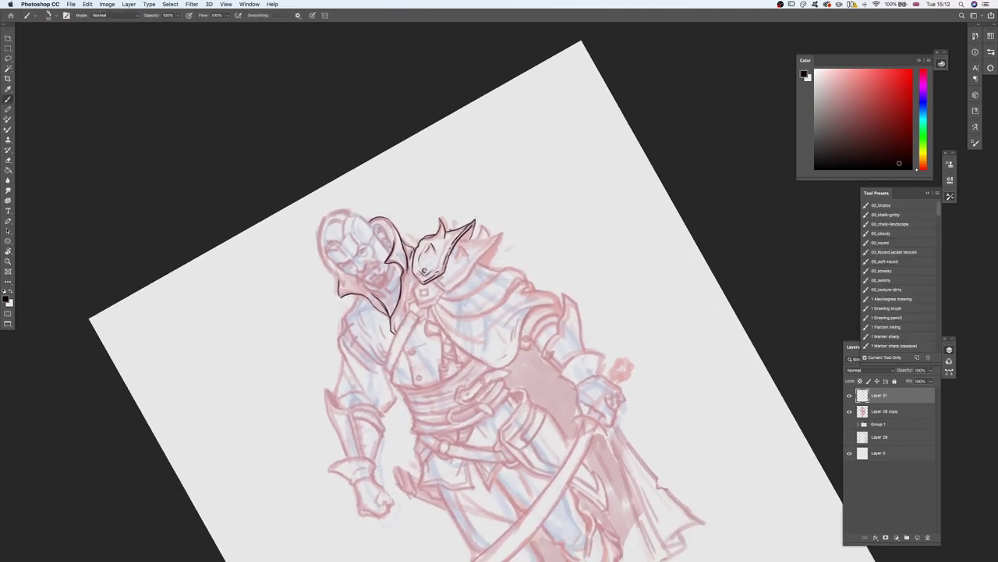
key(r)
drag(492, 226, 529, 232)
key(Escape)
drag(453, 144, 430, 163)
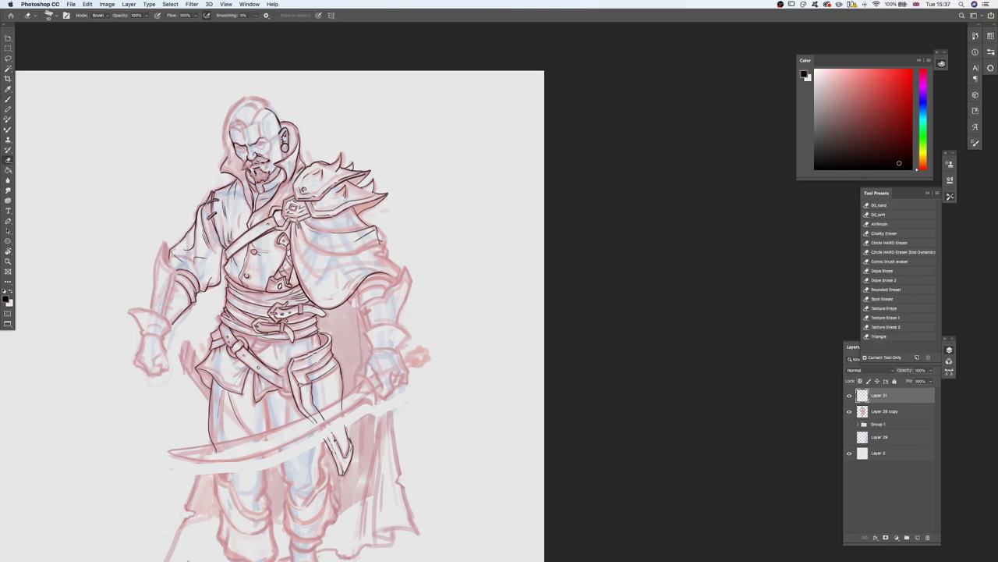
key(super+z)
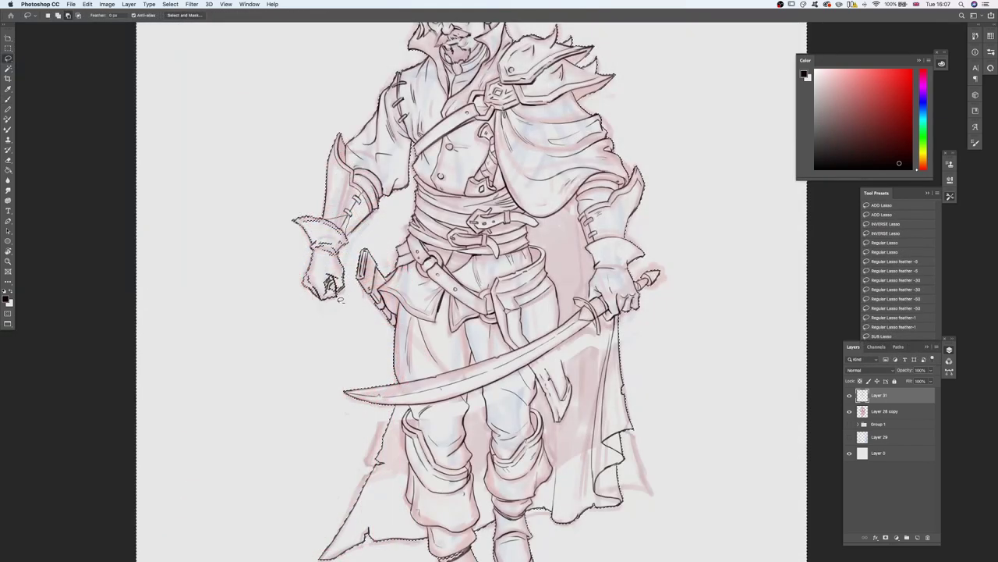
- Clean up the lasso selection around the figure's boots and lower legs, and modify the selection's edge
key(h)
drag(340, 302, 378, 437)
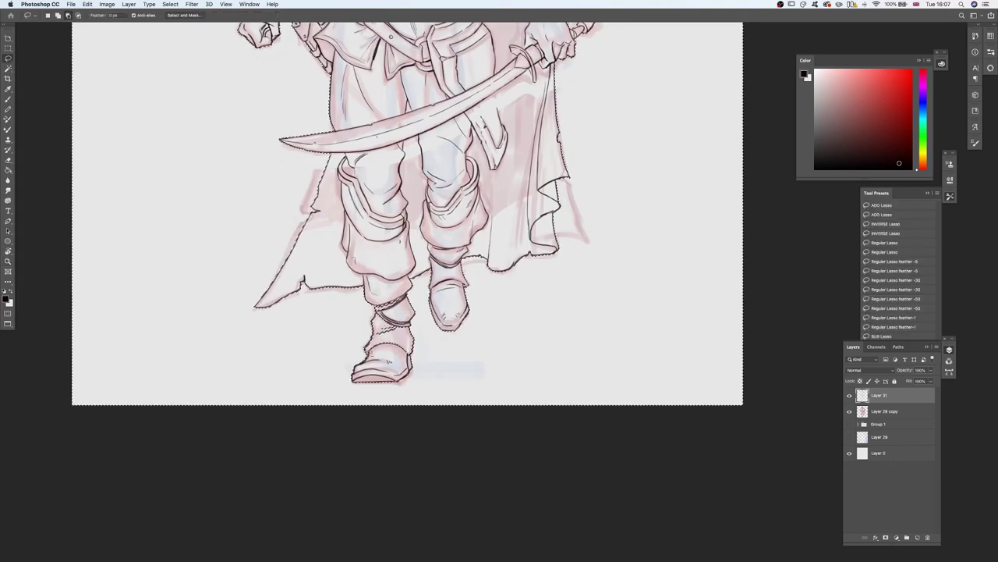
mouse_move(415, 340)
mouse_down()
mouse_move(412, 363)
mouse_move(367, 348)
mouse_up()
key(z)
mouse_move(418, 183)
mouse_down()
mouse_move(381, 293)
mouse_move(407, 312)
mouse_up()
click(170, 4)
click(283, 137)
click(568, 341)
drag(550, 366, 598, 364)
- Fill the figure's silhouette with flat grey on a new layer below the line art, and hide the red sketch on Layer 28 copy
click(886, 411)
click(917, 537)
key(g)
click(463, 333)
key(super+d)
drag(463, 333, 468, 333)
click(849, 427)
drag(521, 275, 518, 301)
- Lasso and fill a small leftover gap in the silhouette with grey, and return to the line art on Layer 31
key(l)
drag(412, 94, 426, 102)
key(g)
click(419, 96)
drag(483, 211, 471, 177)
click(880, 395)
key(b)
key(x)
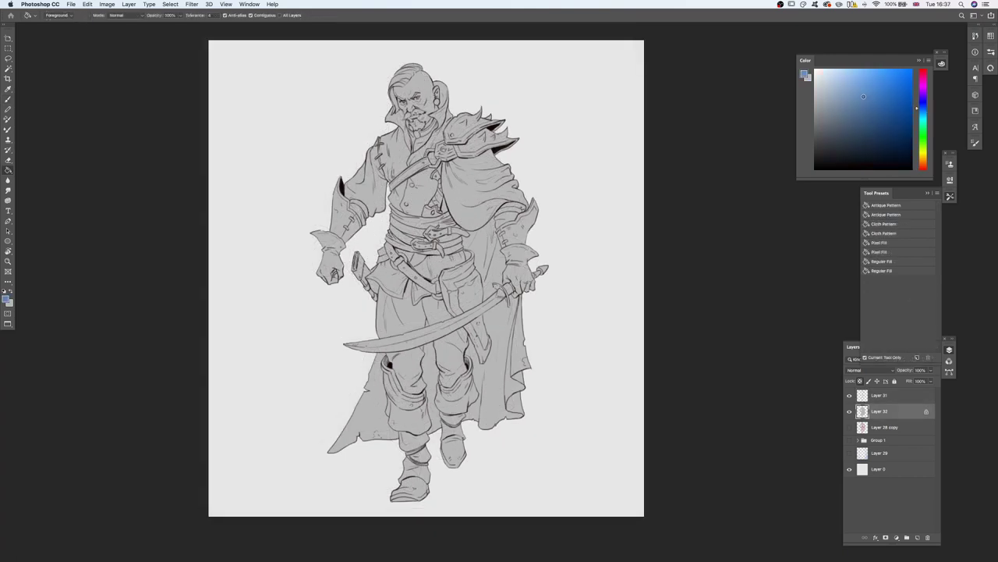
- Paint the cape's shoulder drape and hanging cloth flat blue on Layer 32 beneath the line art
key(b)
drag(510, 325, 503, 328)
drag(507, 321, 503, 369)
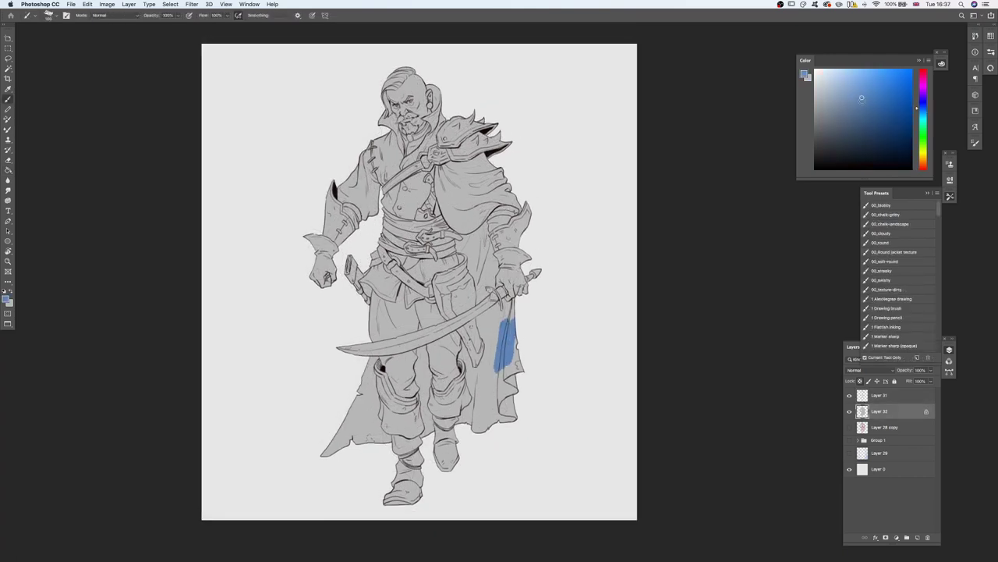
alt+click(505, 343)
mouse_move(469, 181)
mouse_down()
mouse_move(483, 195)
mouse_move(503, 185)
mouse_up()
drag(510, 375, 501, 420)
mouse_move(367, 370)
mouse_down()
mouse_move(376, 438)
mouse_move(332, 452)
mouse_up()
mouse_move(472, 228)
mouse_down()
mouse_move(444, 168)
mouse_move(468, 265)
mouse_move(484, 279)
mouse_up()
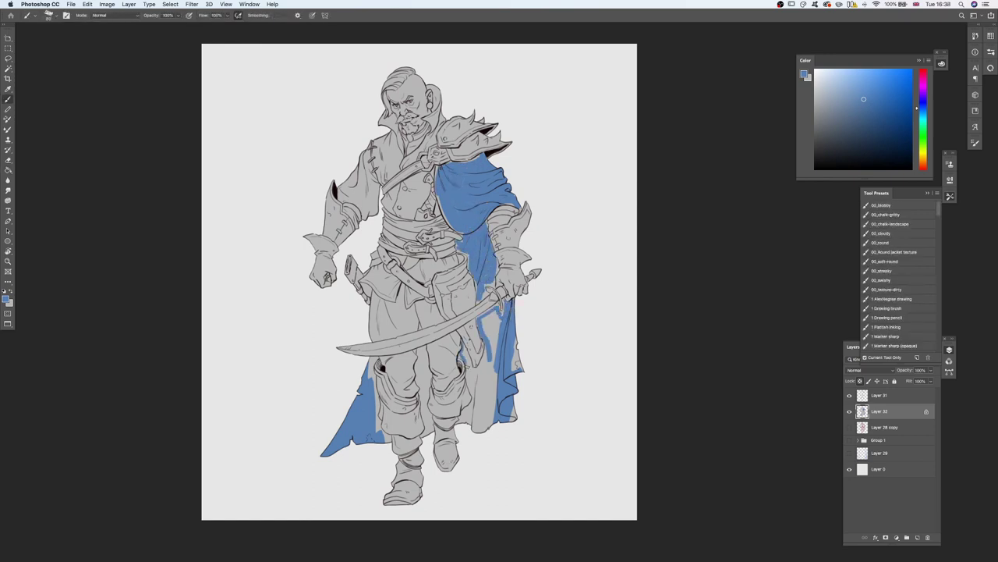
drag(493, 312, 485, 422)
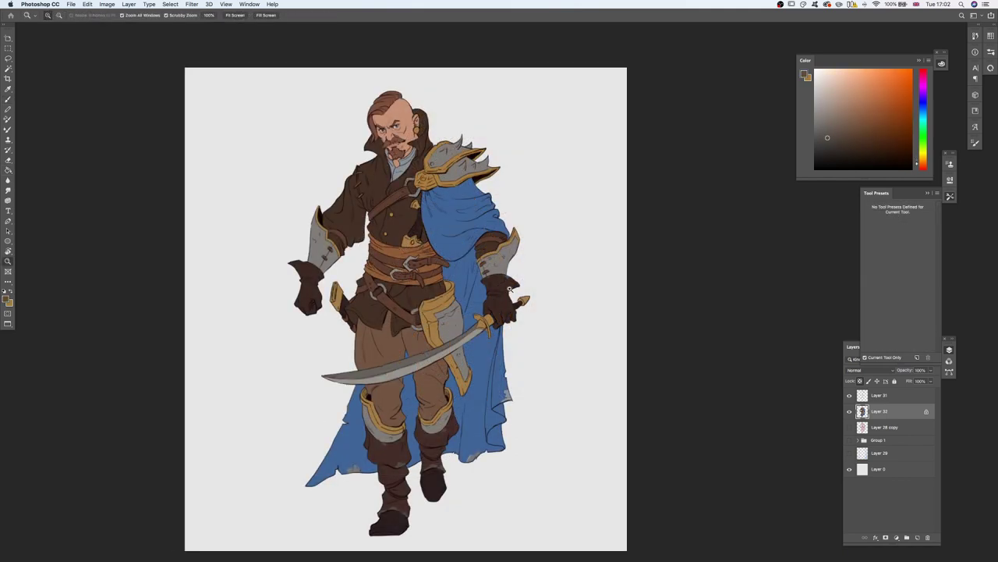
- Adjust the hue and saturation of the character's flat colours on Layer 32
drag(597, 379, 593, 368)
key(super+u)
drag(687, 357, 678, 355)
click(773, 294)
- Duplicate the flat-colour layer and darken the copy with a Hue/Saturation adjustment
key(super+j)
click(849, 428)
key(super+u)
click(768, 279)
- Add a pale blue Solid Color fill layer above Layer 32 copy and clip it to that layer
click(897, 537)
click(907, 403)
click(764, 270)
drag(764, 271, 763, 226)
click(664, 197)
click(831, 180)
alt+click(896, 418)
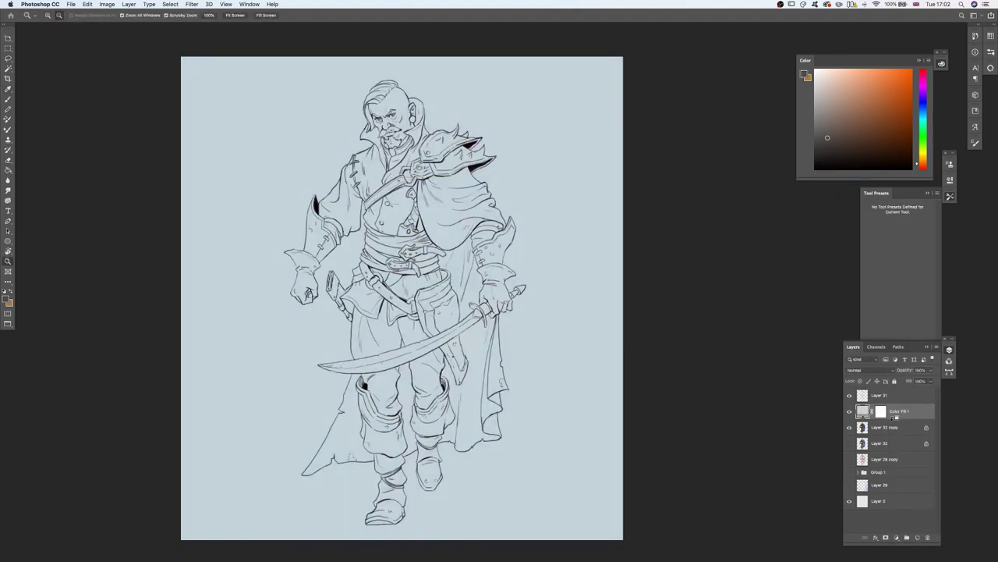
- Fill the mask of the Color Fill layer with black and set the layer's blend mode to Soft Light
key(g)
key(x)
click(460, 297)
key(x)
key(b)
click(869, 371)
click(864, 461)
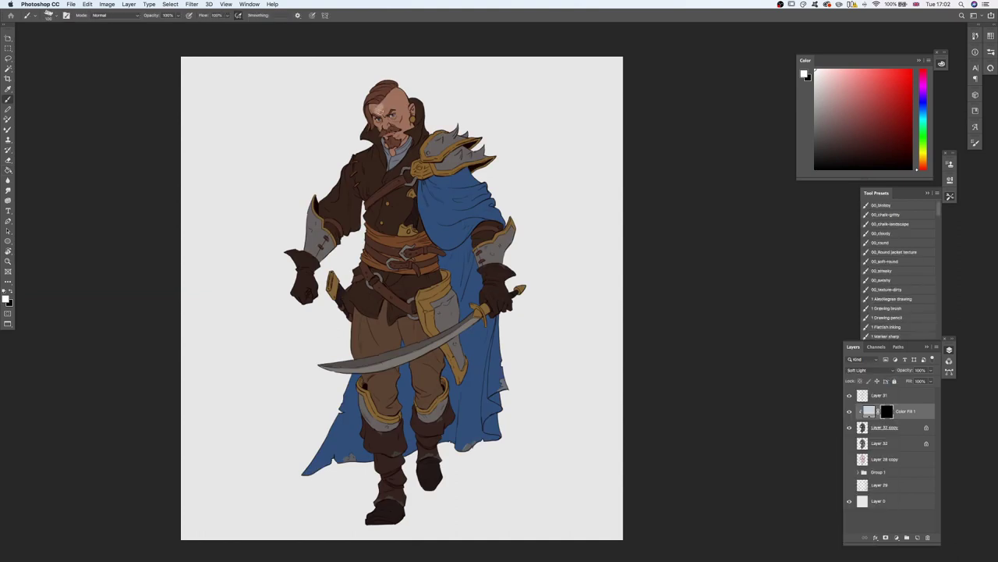
- Paint white on the Color Fill mask to bring out light on the face, coat shoulder and blue cape
drag(548, 316, 523, 352)
drag(446, 349, 444, 346)
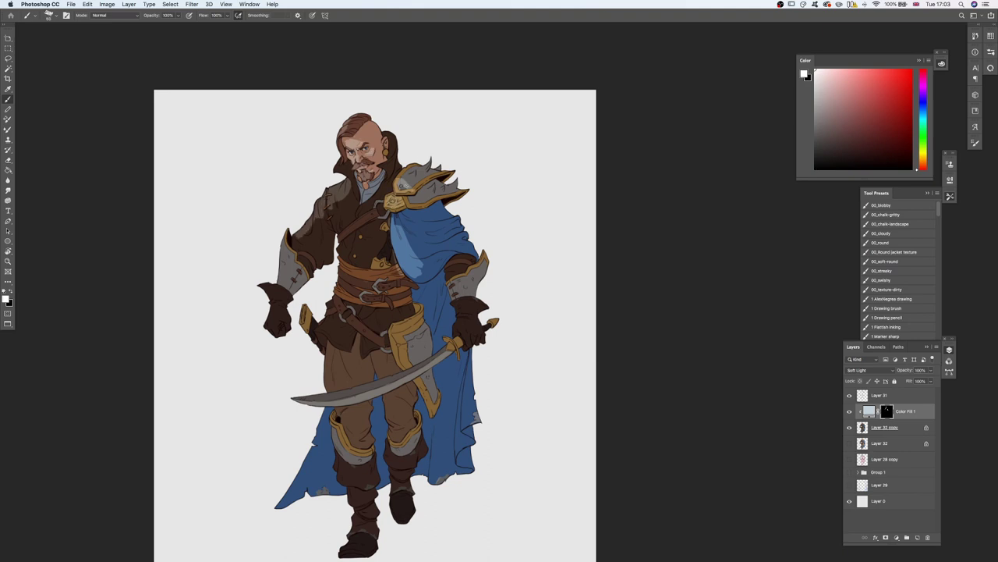
mouse_move(351, 211)
mouse_down()
mouse_move(336, 209)
mouse_move(306, 236)
mouse_up()
mouse_move(363, 278)
super+mouse_down()
mouse_move(319, 281)
mouse_move(362, 278)
super+mouse_up()
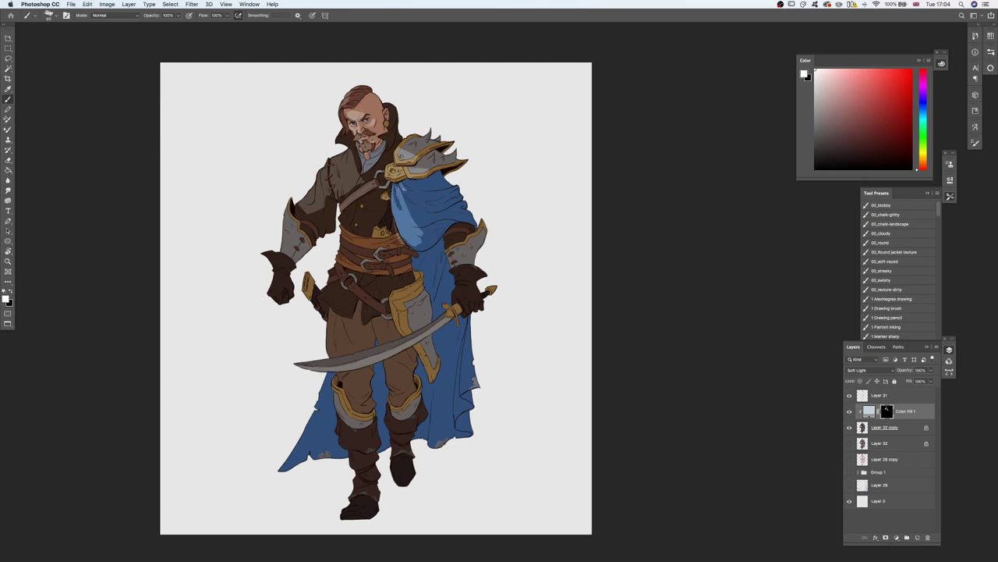
drag(405, 189, 415, 198)
key(r)
drag(409, 193, 484, 198)
key(space)
mouse_move(485, 199)
mouse_down()
mouse_move(414, 240)
mouse_move(380, 296)
mouse_up()
key(r)
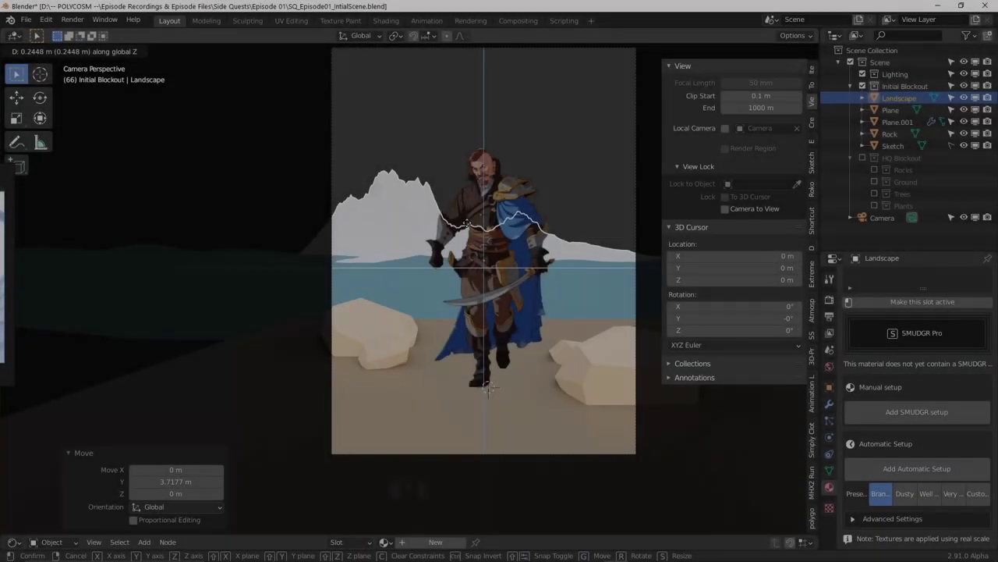
- In Blender, rotate the Landscape mountains around the global Z axis and scale them to 0.754
key(s)
key(z)
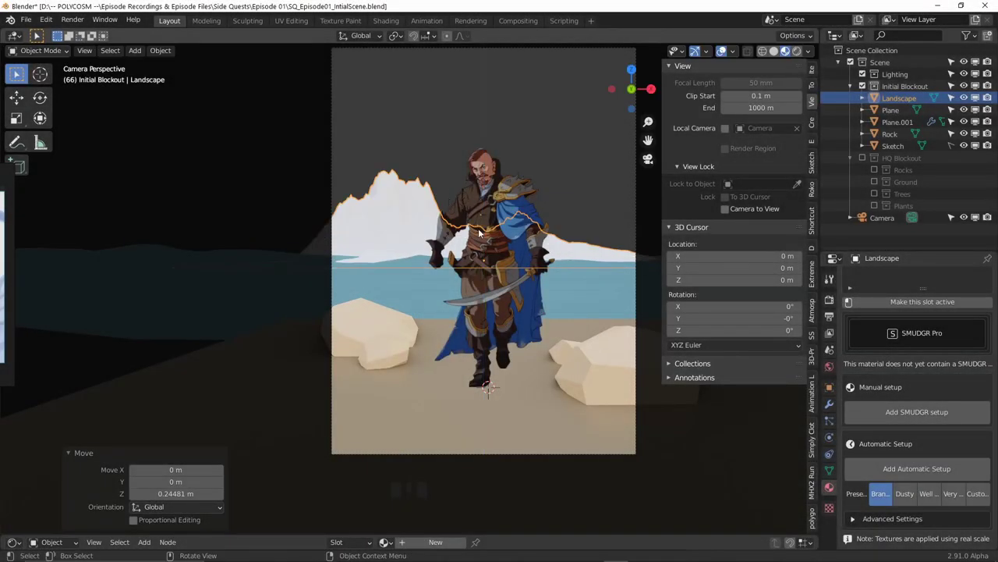
click(479, 228)
key(r)
key(z)
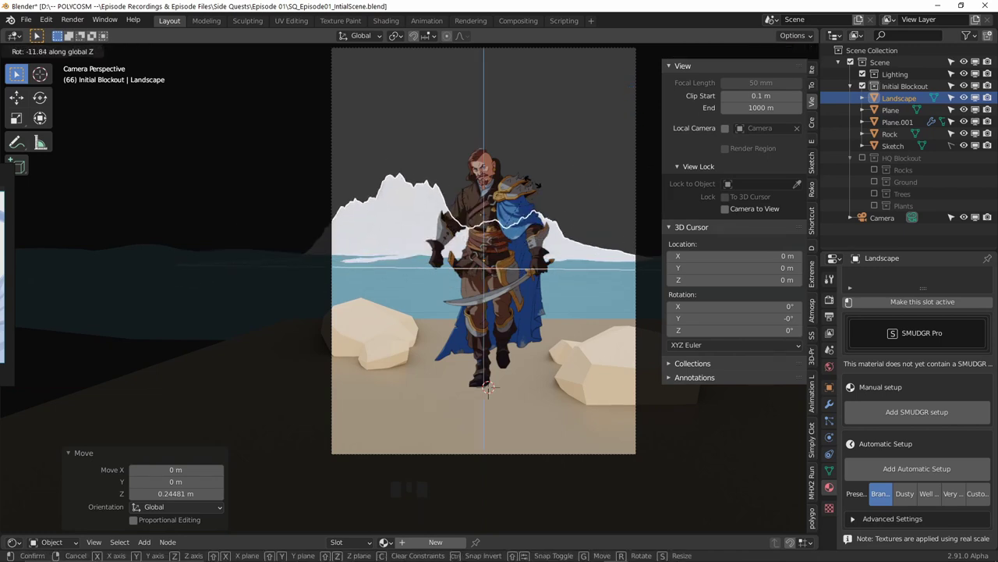
click(597, 216)
key(s)
click(573, 219)
- Move the Landscape along the global Y axis and fine-tune the mountains' placement behind the character
key(g)
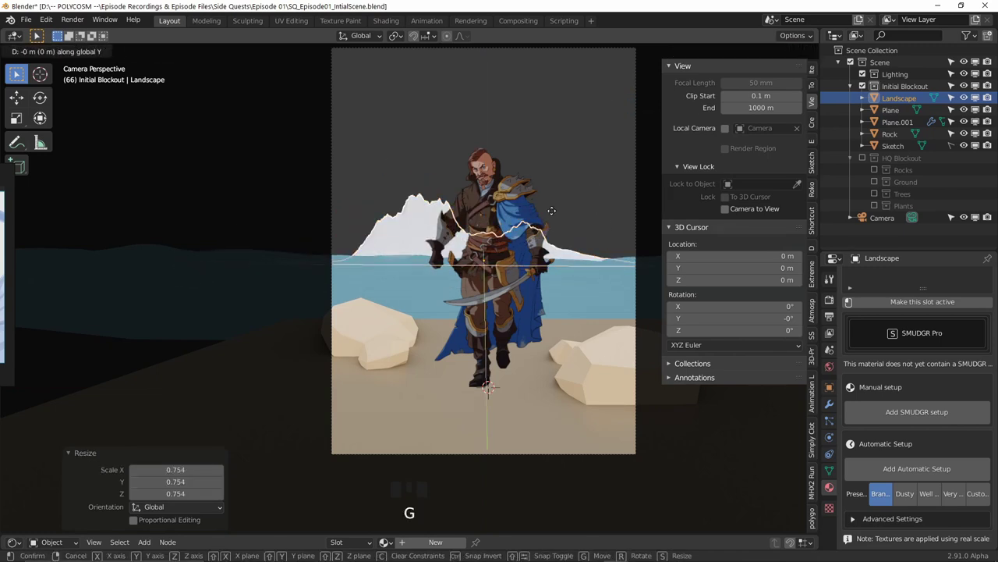
click(536, 208)
click(593, 106)
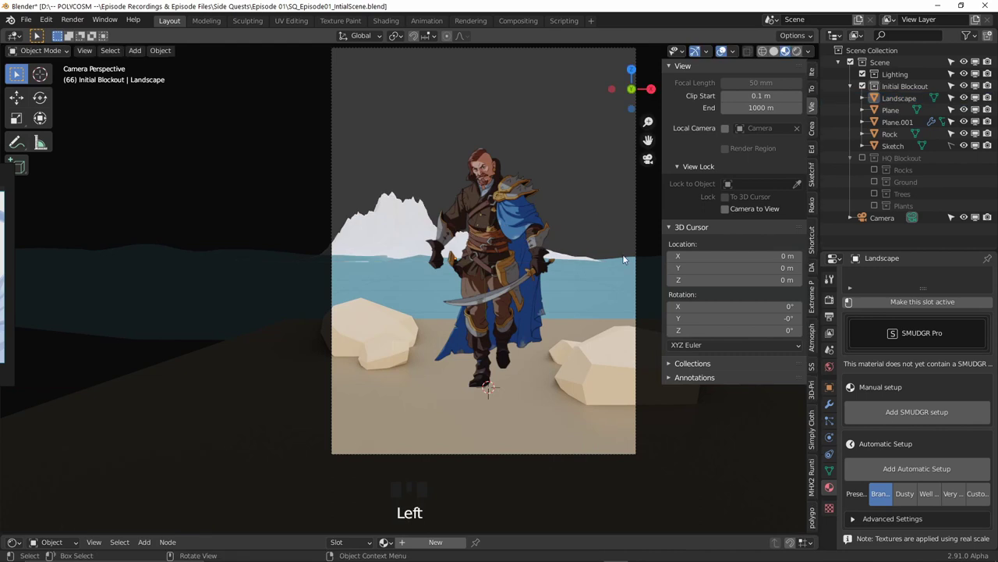
click(417, 217)
key(g)
click(558, 234)
click(560, 230)
click(419, 223)
- Give the Landscape mountains a new material with a darkened orange base colour
scroll(906, 438, up, 6)
click(920, 338)
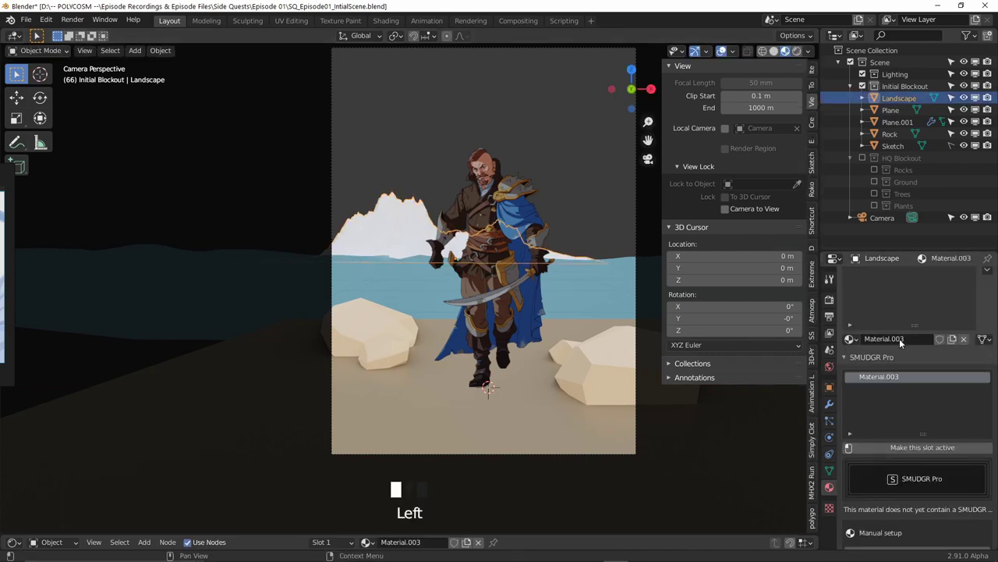
scroll(943, 425, down, 17)
click(944, 449)
drag(919, 326, 907, 344)
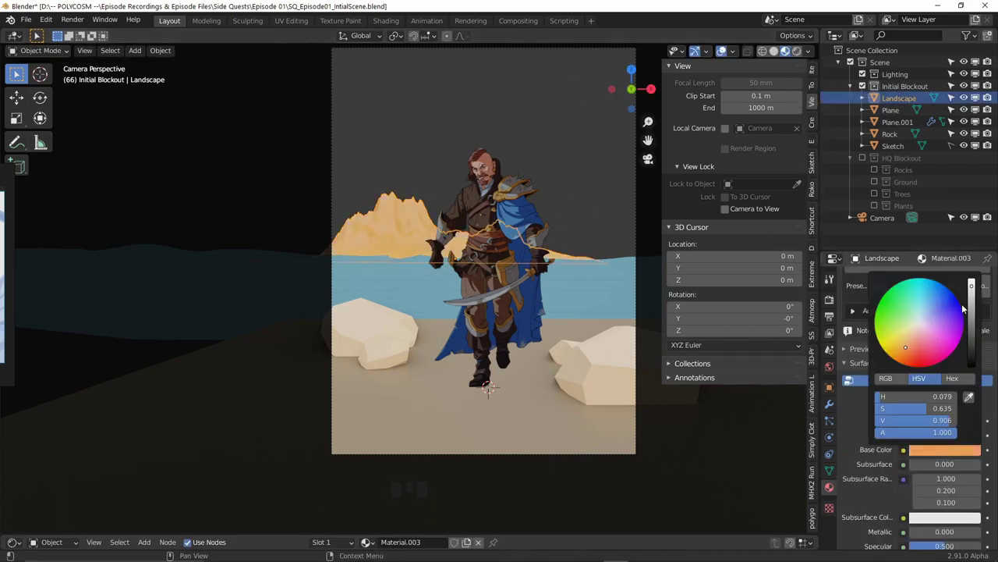
mouse_move(972, 302)
mouse_down()
mouse_move(972, 322)
mouse_move(905, 343)
mouse_move(945, 309)
mouse_move(899, 331)
mouse_up()
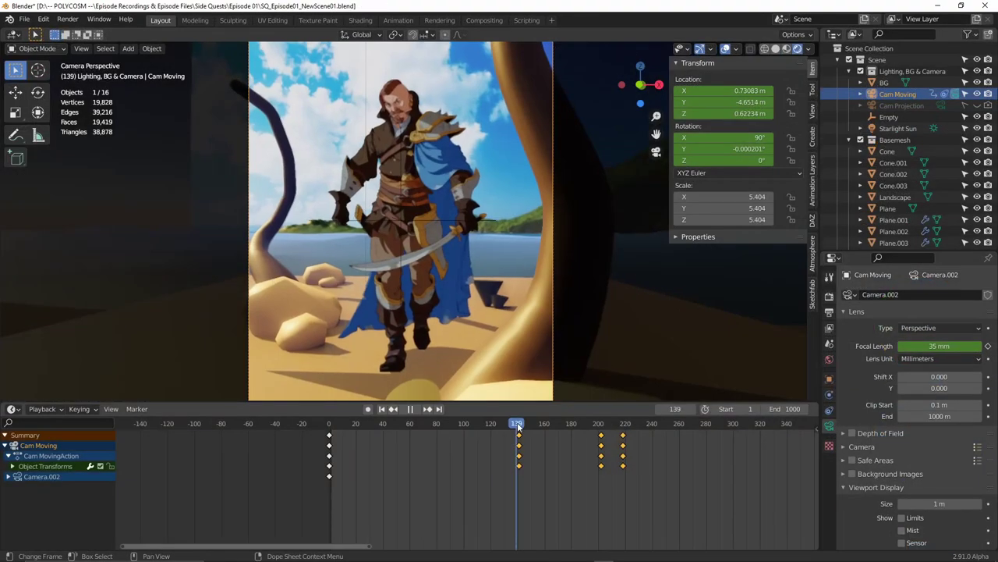
- Scrub the beach scene's moving-camera animation back to an earlier frame and play it
drag(518, 425, 433, 432)
key(space)
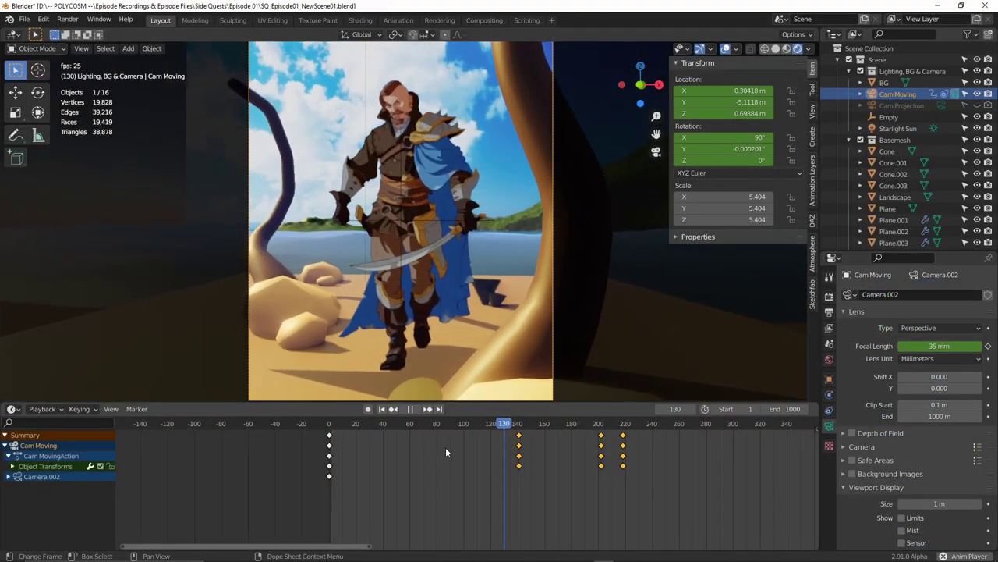
key(space)
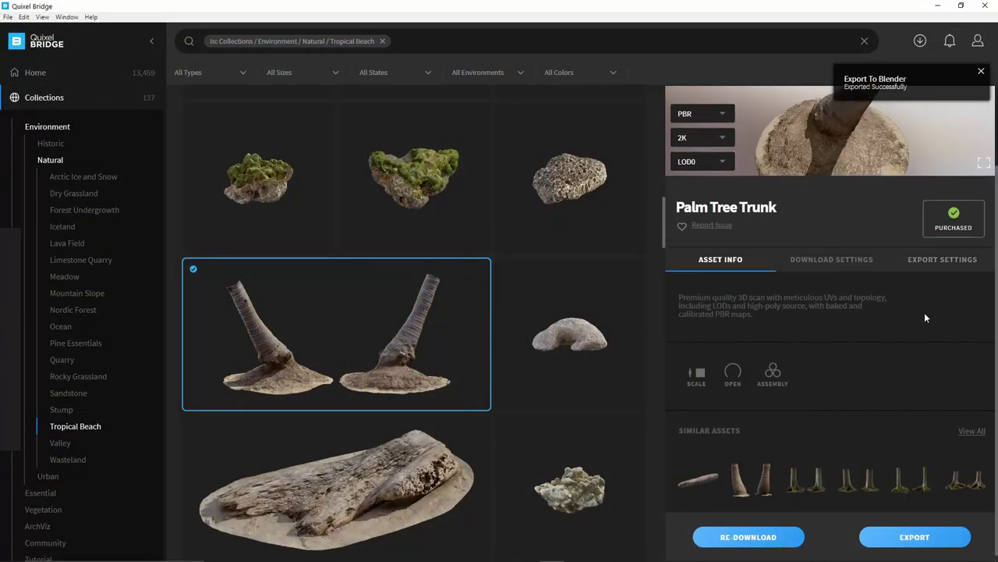
- Review the Palm Tree Trunk's export settings in Quixel Bridge, and switch to Blender
scroll(924, 312, down, 1)
click(940, 252)
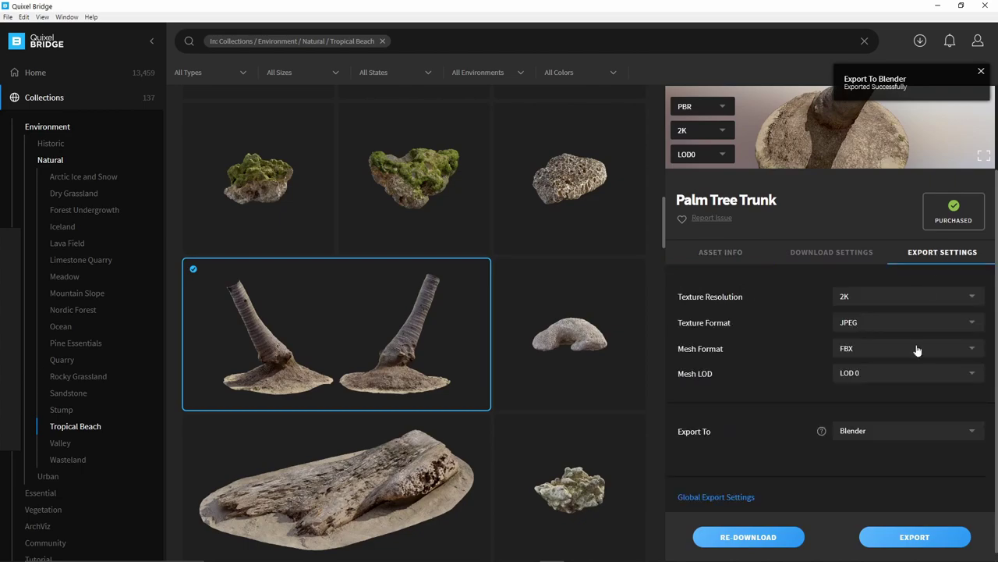
key(alt+Tab)
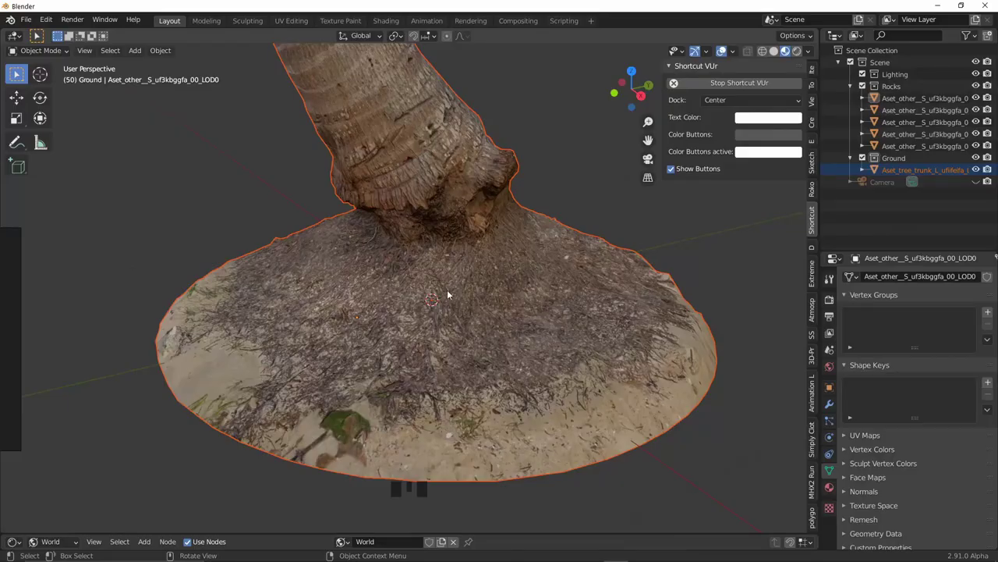
- Scale the imported palm tree trunk down to about 0.3 of its size
middle_drag(448, 291, 577, 263)
key(s)
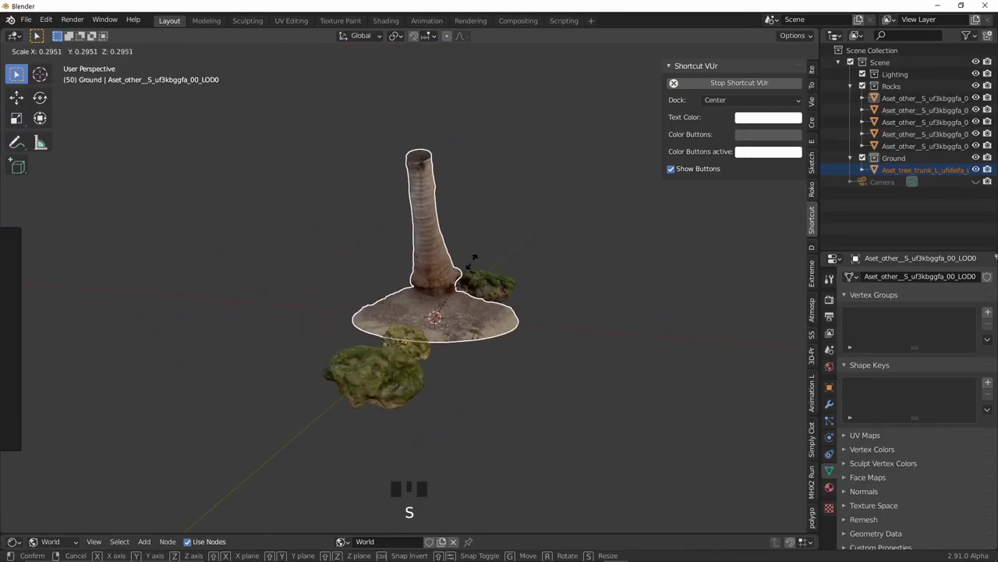
click(470, 267)
mouse_move(470, 268)
middle_down()
mouse_move(392, 298)
mouse_move(419, 327)
middle_up()
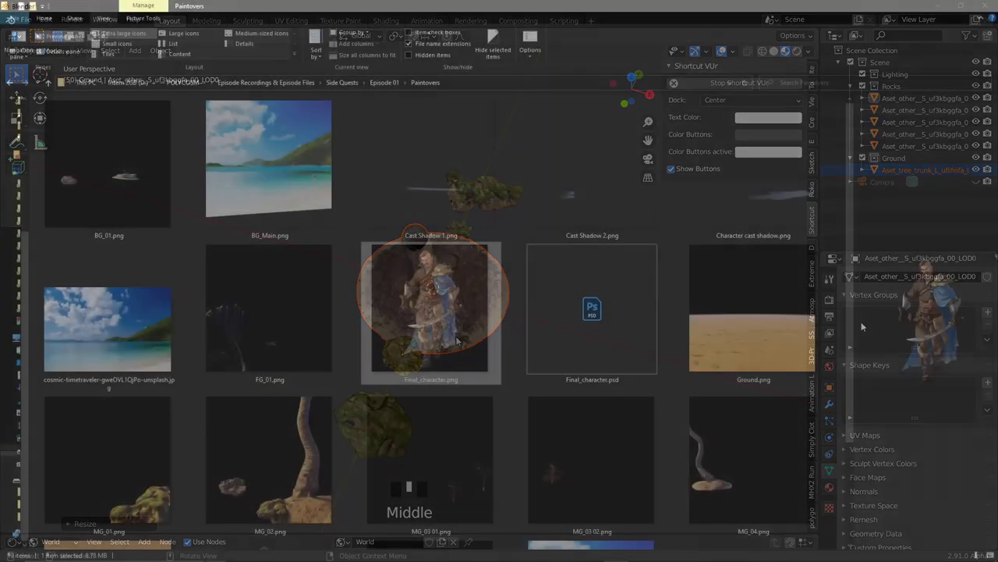
- Browse the painted images in the Paintovers folder and view the projected beach scene in Blender from another angle
scroll(851, 387, down, 2)
drag(851, 387, 853, 303)
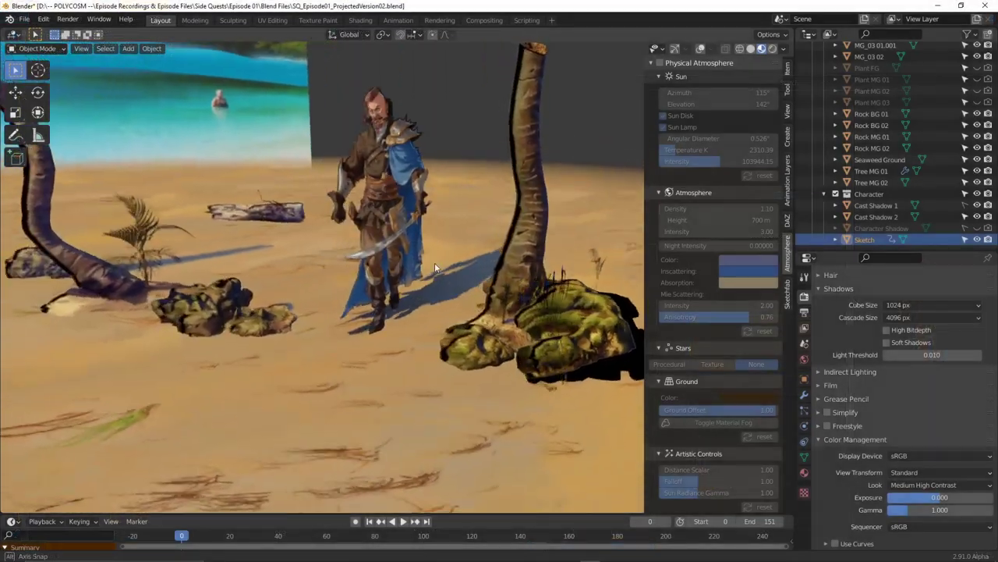
mouse_move(434, 262)
middle_down()
mouse_move(495, 266)
mouse_move(242, 282)
mouse_move(406, 258)
middle_up()
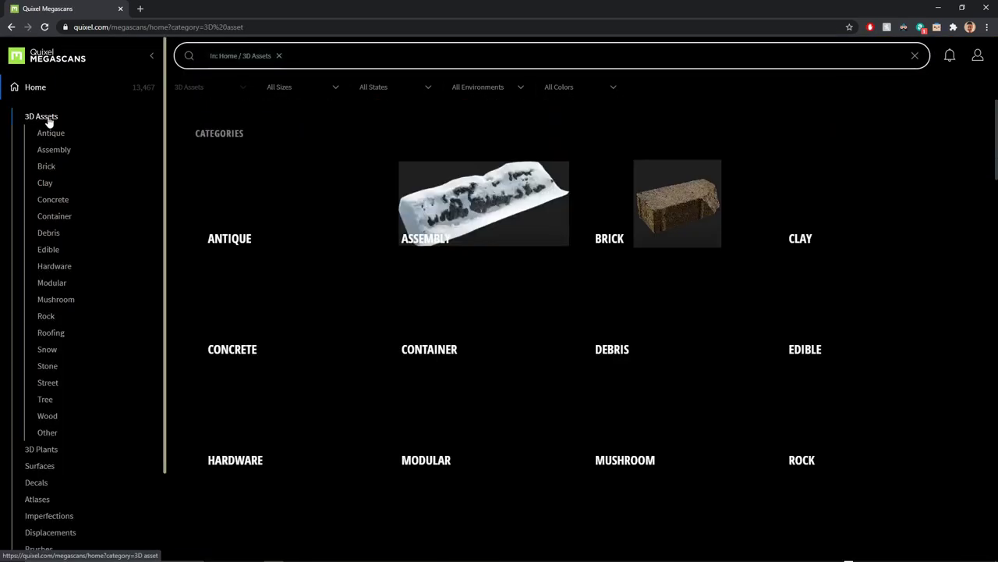
- Browse the 3D Assets hardware categories and the purchased assets on the Quixel Megascans website
scroll(62, 343, down, 2)
click(63, 343)
click(39, 382)
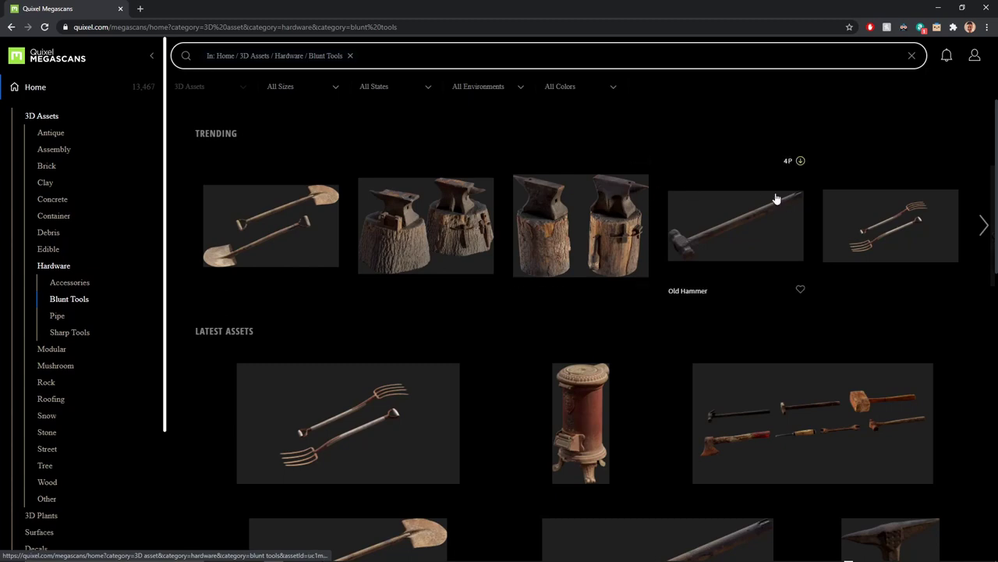
scroll(914, 210, down, 1)
scroll(914, 216, down, 2)
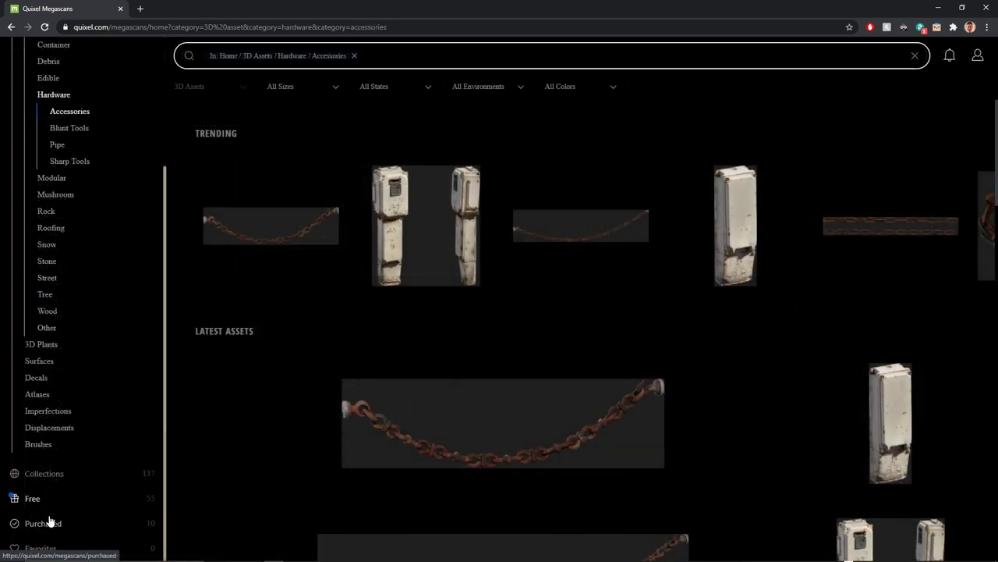
click(49, 522)
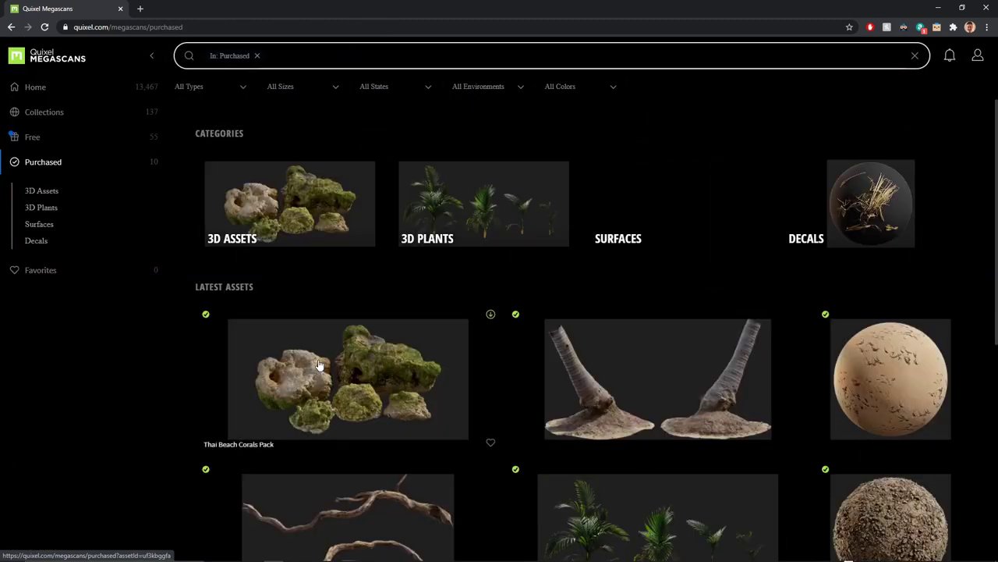
scroll(265, 347, down, 4)
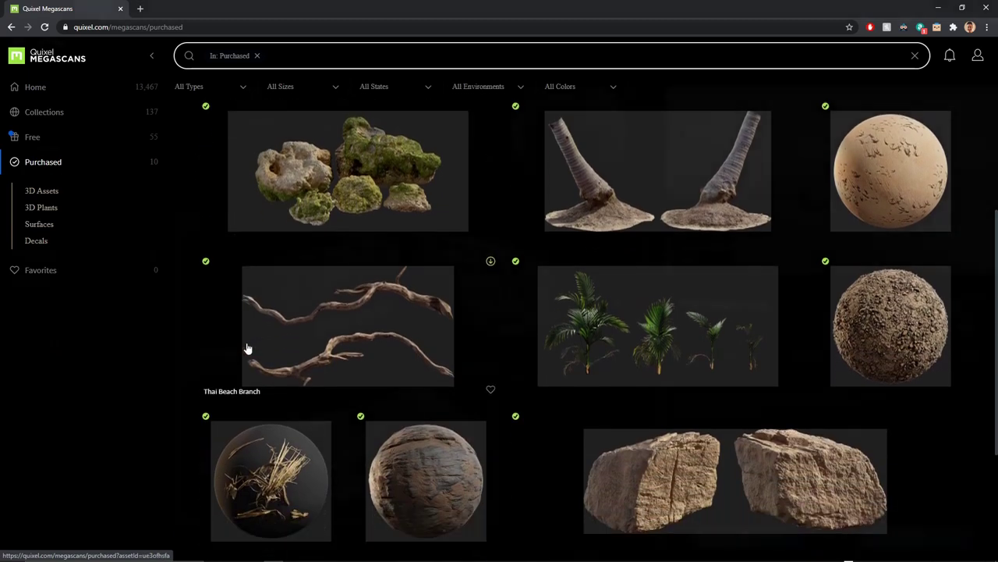
- Export the Thai Beach Log from Quixel Bridge to Blender, and switch to Blender
drag(776, 195, 750, 185)
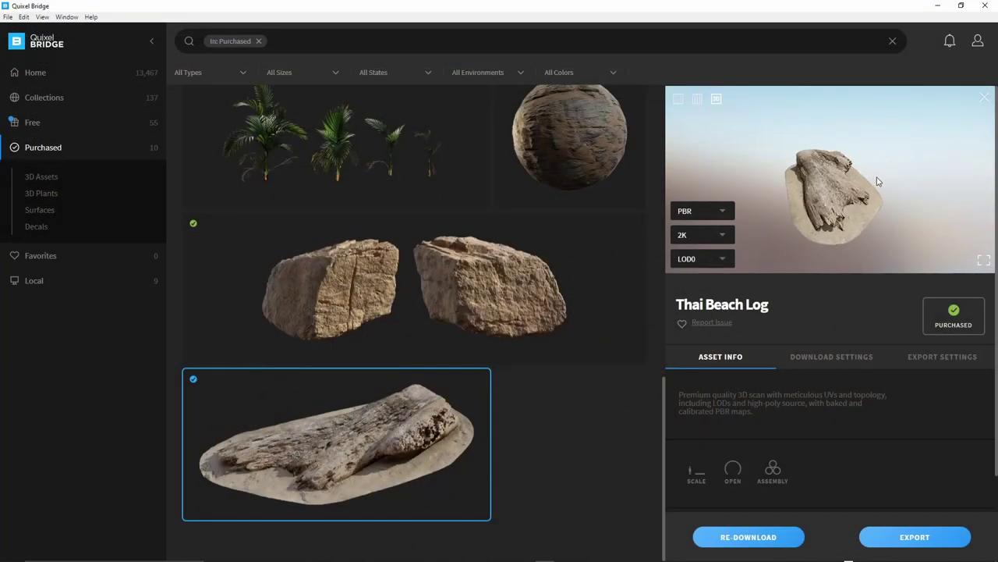
click(929, 355)
scroll(932, 362, down, 2)
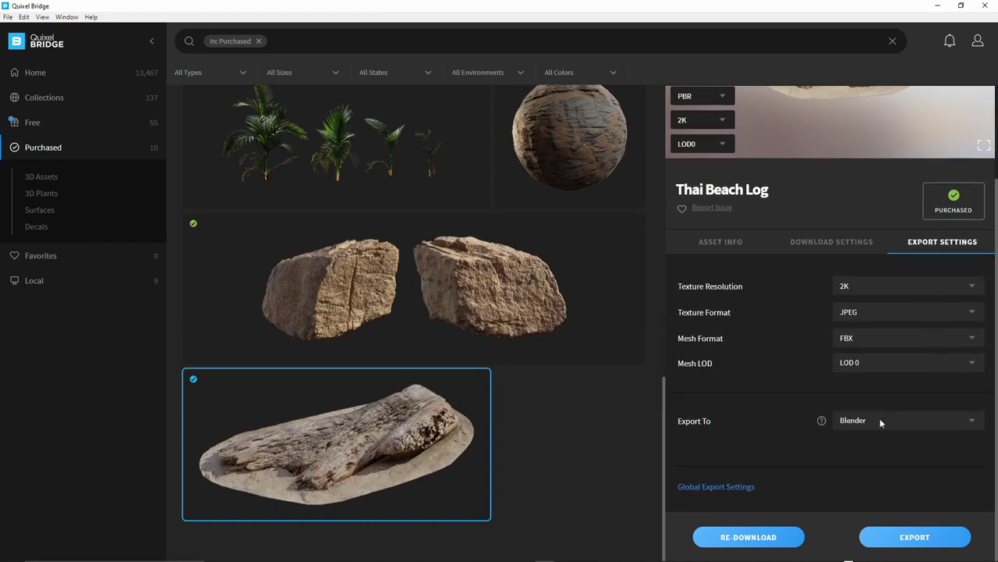
click(910, 535)
key(alt+Tab)
key(alt+Tab)
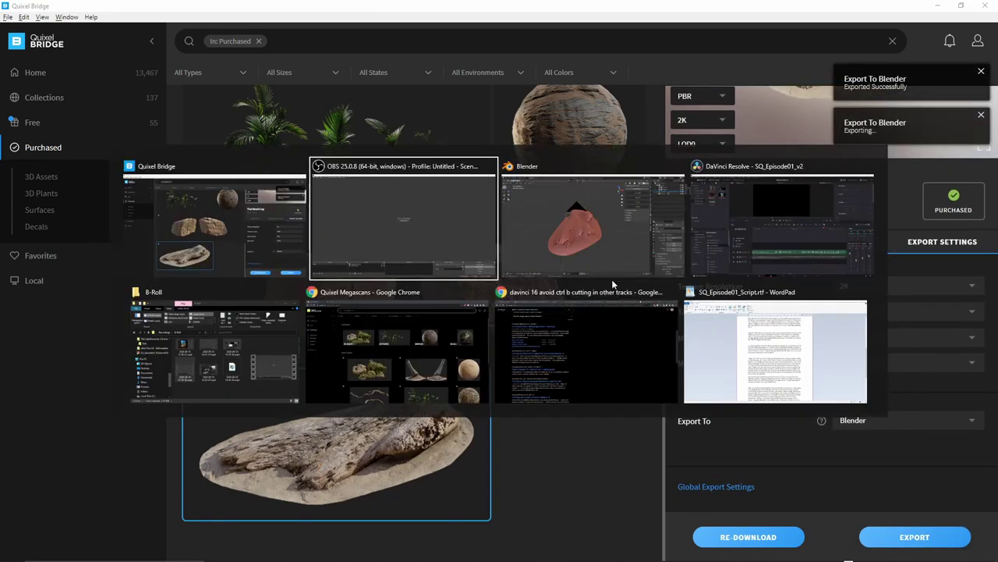
- Show the imported beach log in Material Preview shading and inspect its textured surface from several angles
click(787, 49)
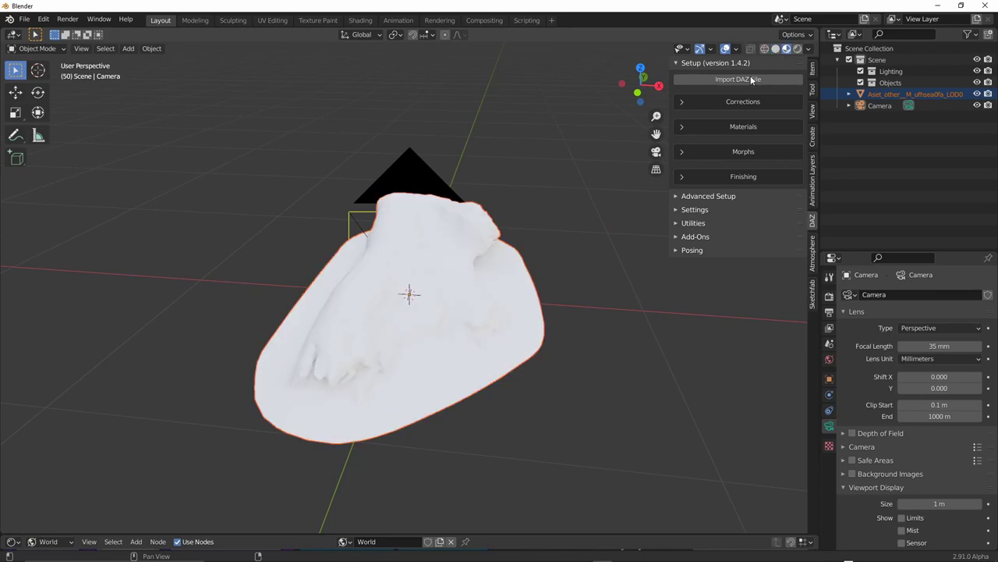
mouse_move(613, 244)
middle_down()
mouse_move(378, 257)
mouse_move(537, 248)
middle_up()
scroll(538, 249, up, 4)
middle_drag(426, 279, 318, 270)
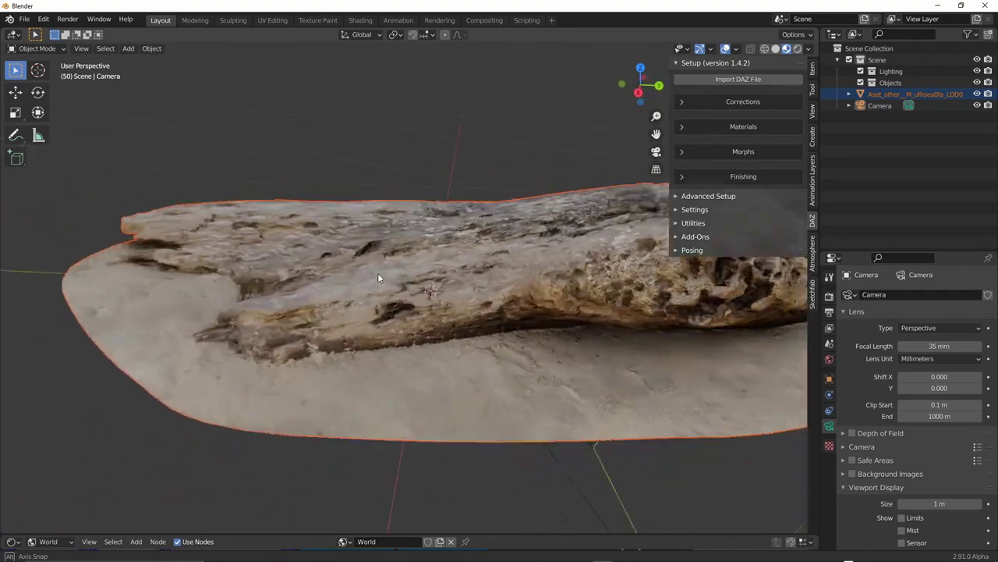
middle_drag(382, 278, 470, 269)
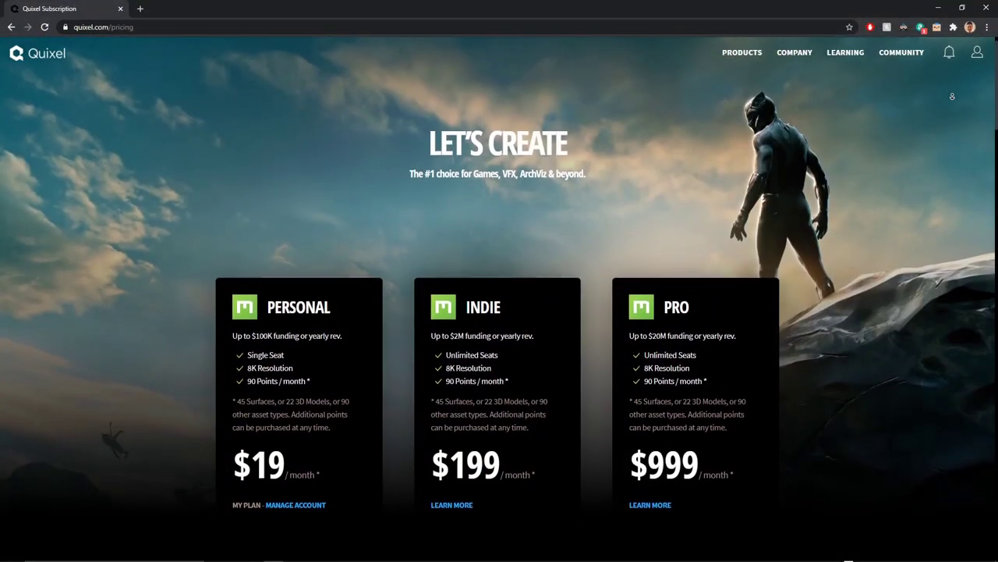
- Review the Personal, Indie and Pro subscription plans on the Quixel pricing page
scroll(952, 96, down, 1)
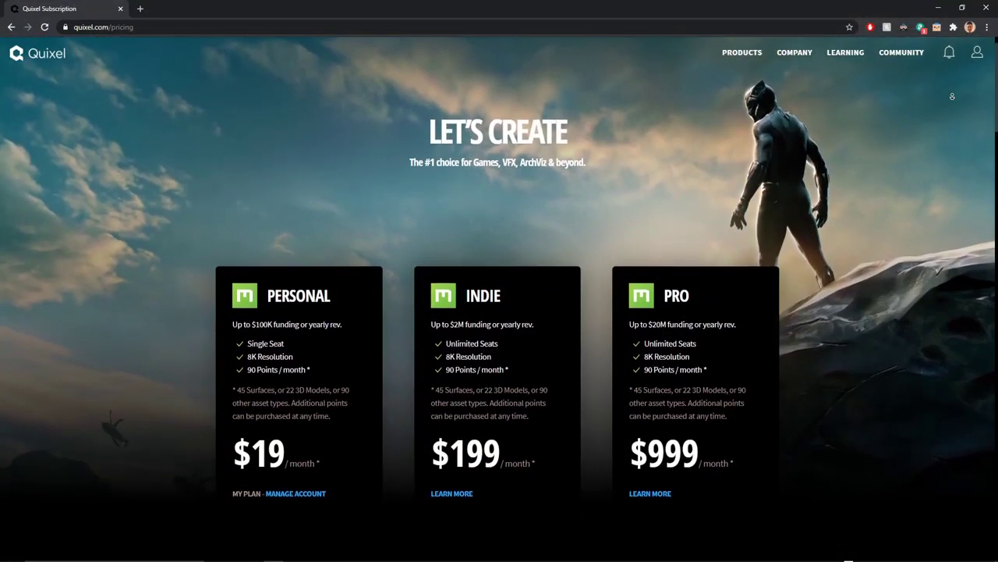
scroll(952, 96, down, 1)
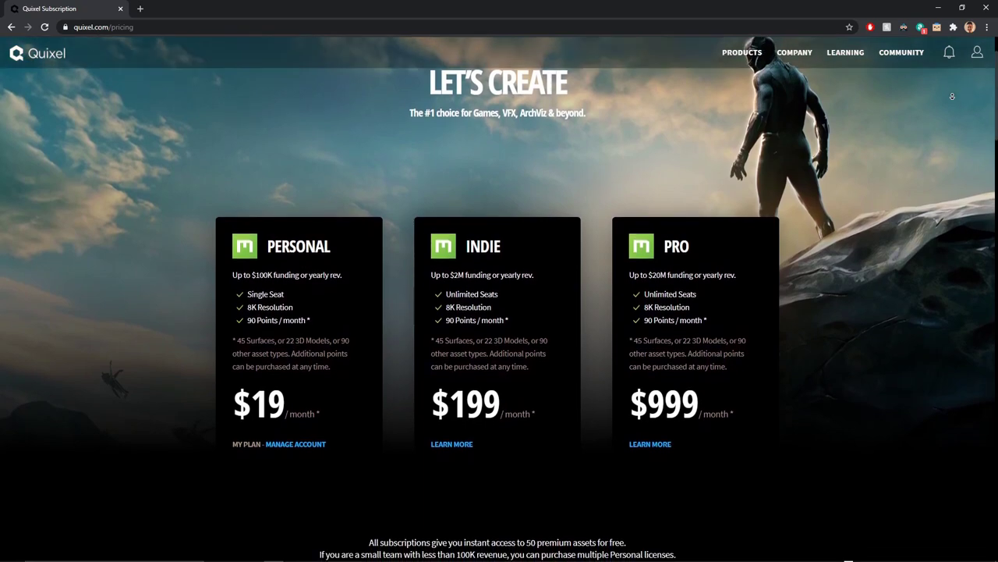
scroll(953, 96, down, 1)
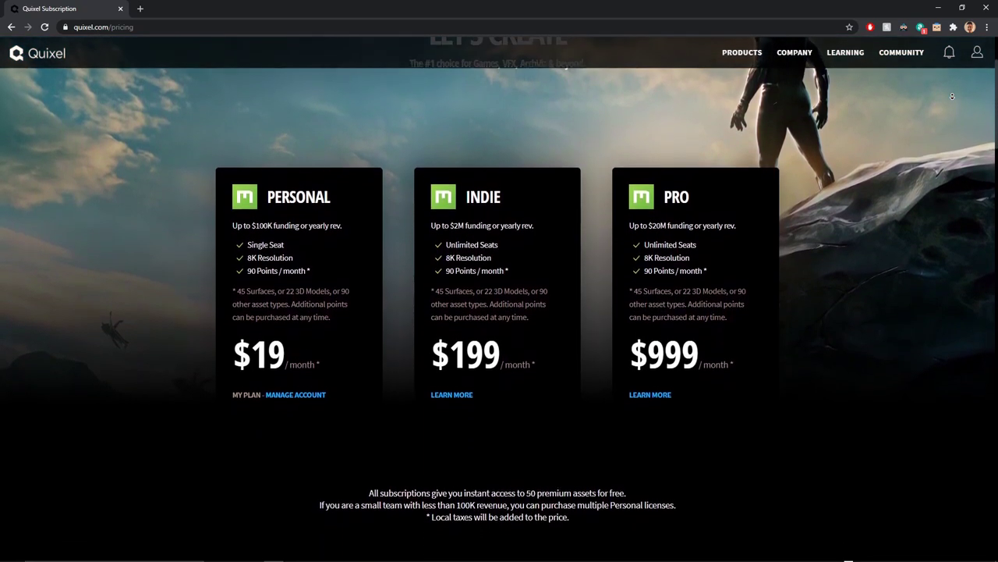
scroll(952, 96, down, 1)
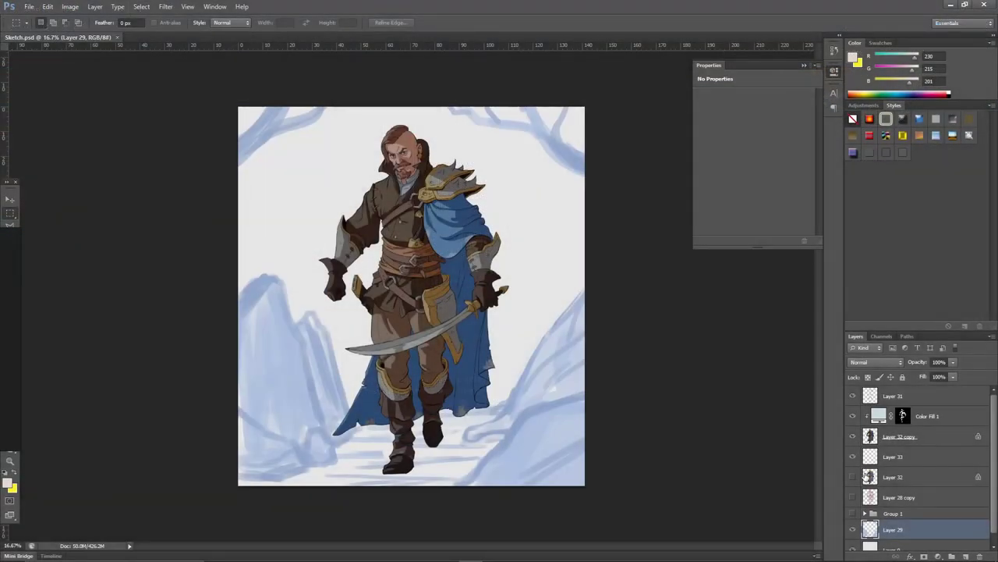
- Switch to Photoshop and hide Layer 29 and Layer 0 behind the swordsman, leaving a transparent background
scroll(858, 478, down, 1)
drag(851, 521, 853, 541)
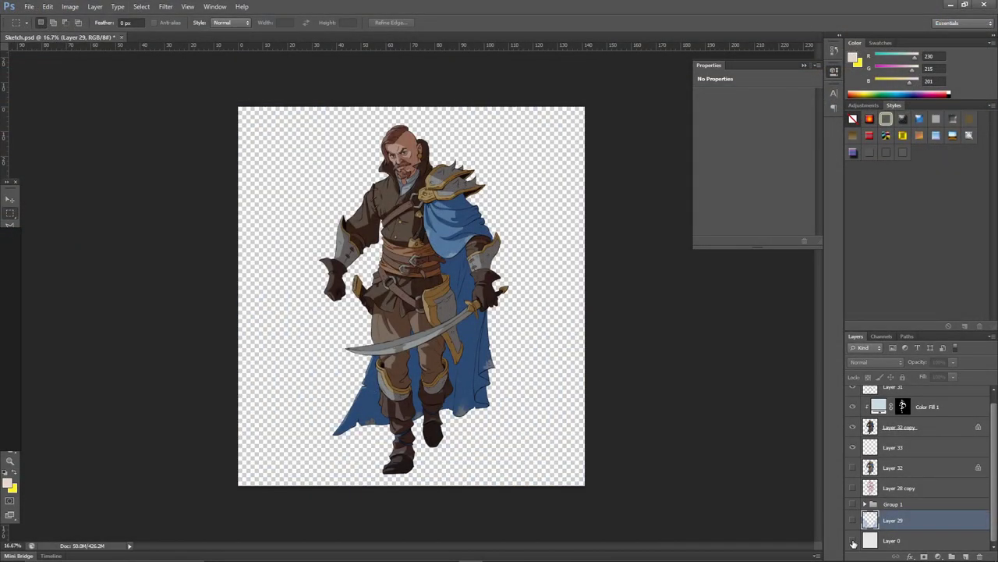
alt+scroll(439, 240, up, 9)
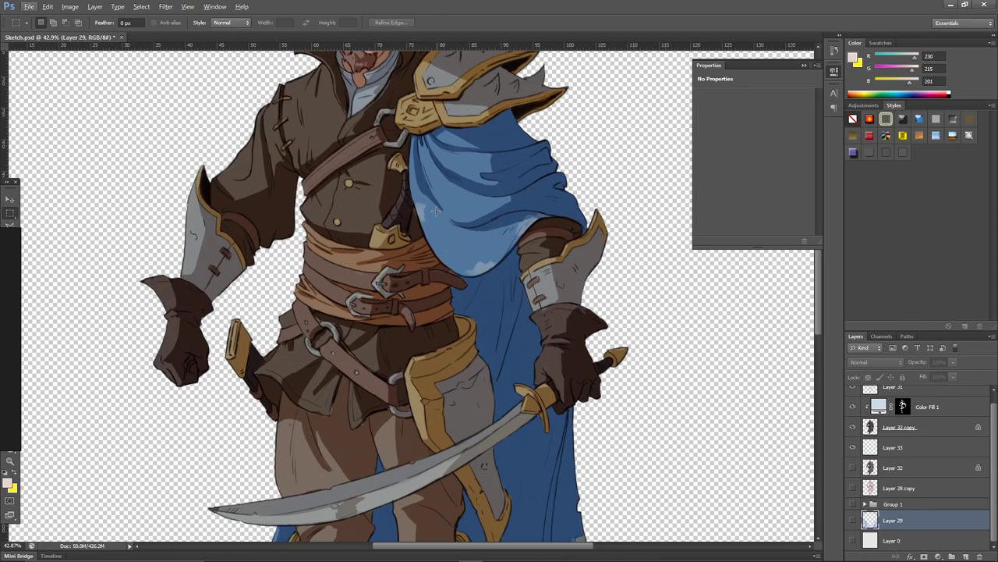
drag(436, 172, 485, 314)
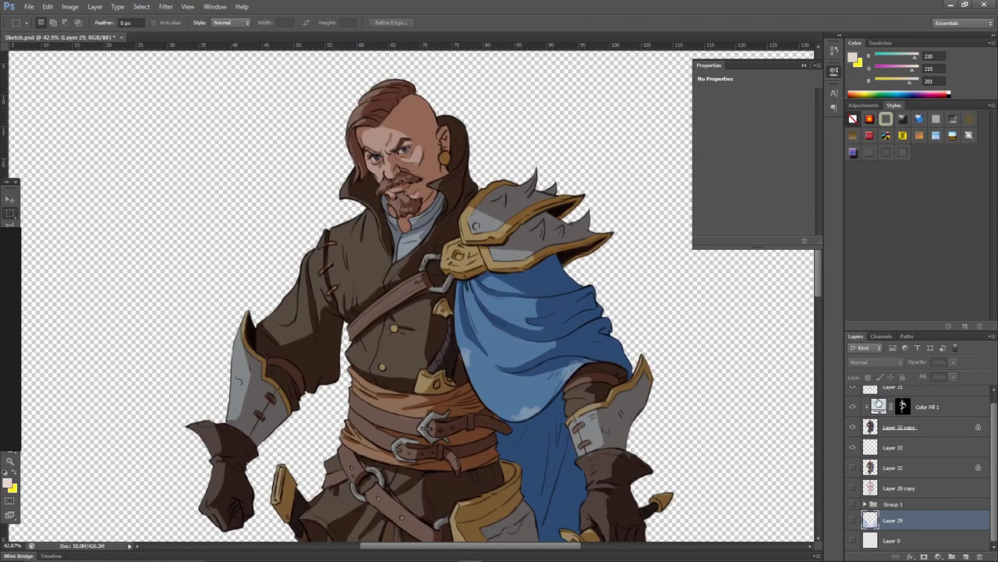
- Duplicate the Multiply layer Layer 31 and set the copy's opacity to 25%
scroll(924, 402, up, 1)
click(924, 402)
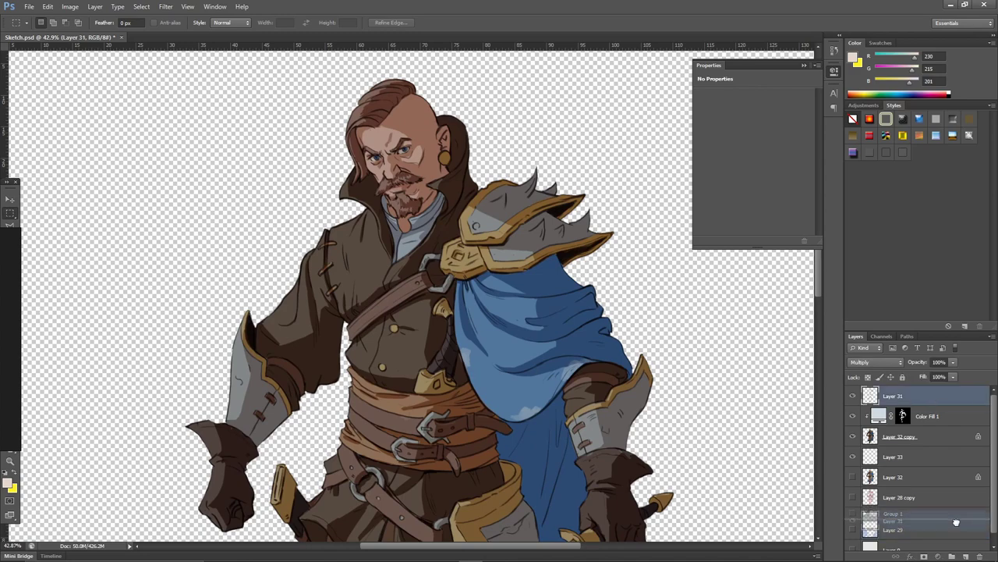
drag(956, 529, 965, 556)
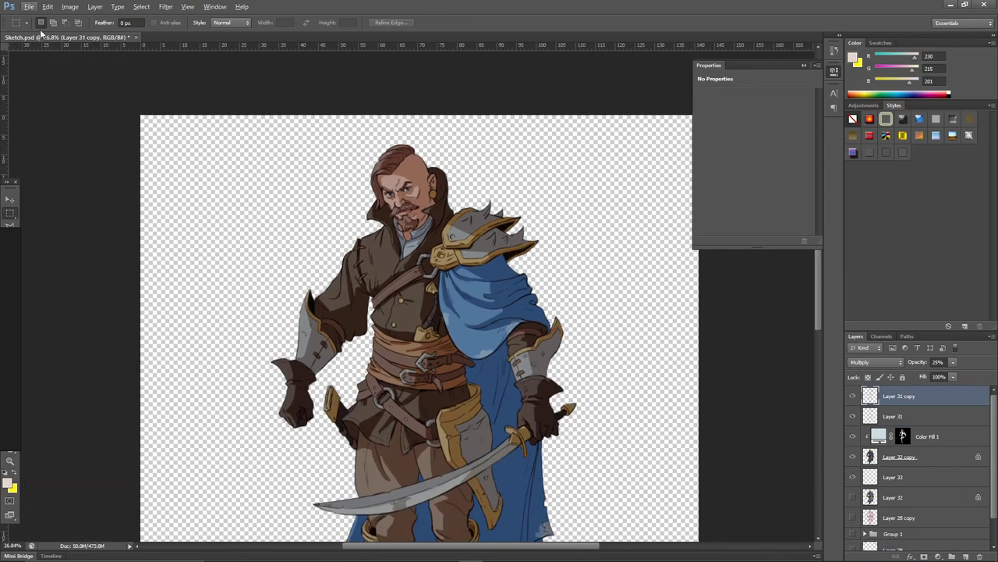
- Save the swordsman with its transparent background as the PNG file Sketch.png
click(29, 7)
click(62, 127)
click(552, 280)
click(471, 404)
double_click(561, 151)
double_click(569, 234)
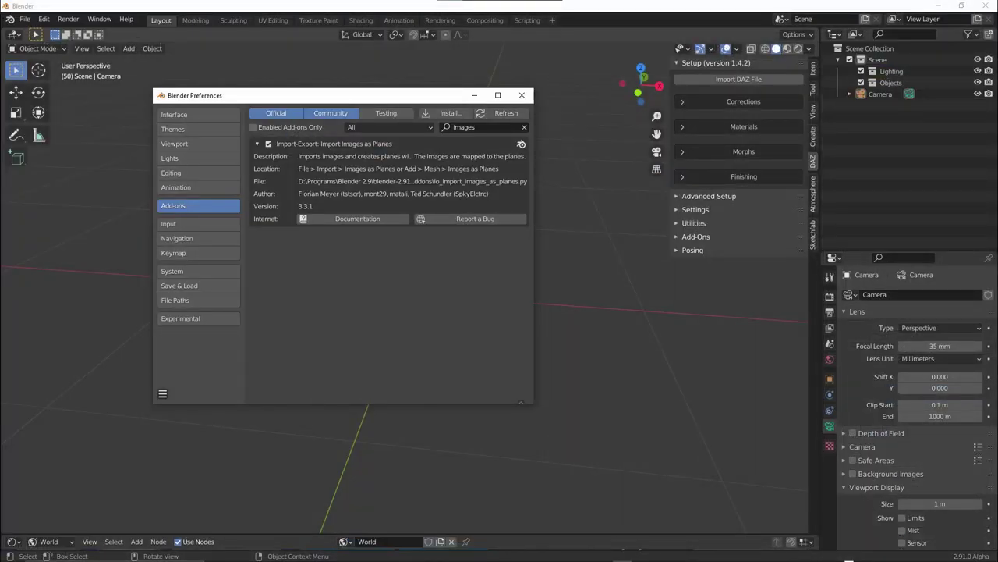
- Switch to Blender and import Sketch.png as an image plane with a Principled material
mouse_move(70, 180)
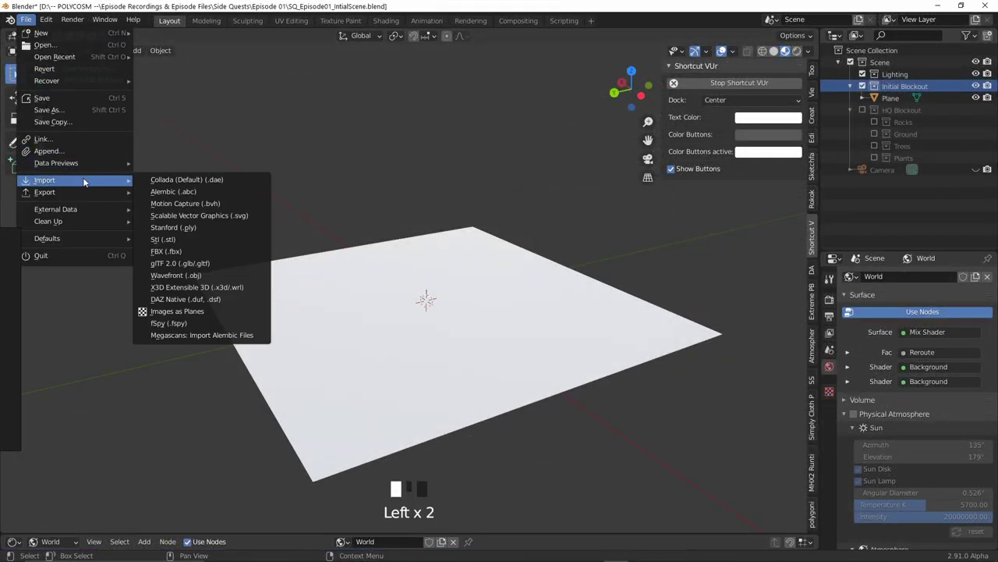
click(228, 312)
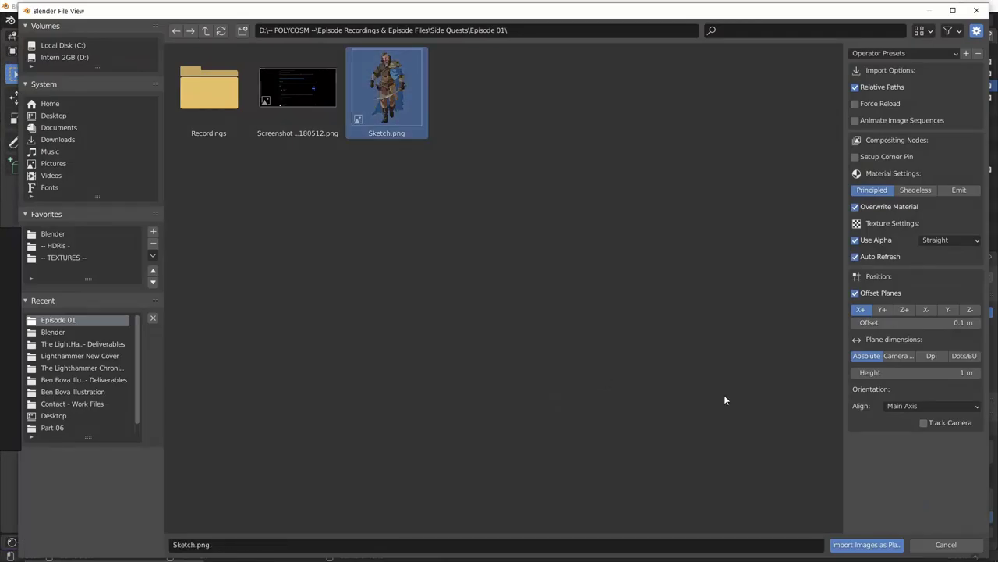
click(857, 544)
- Scale the swordsman image plane and move it vertically so his feet rest on the ground plane
middle_drag(624, 195, 480, 306)
key(g)
key(z)
click(573, 116)
key(s)
click(534, 117)
key(s)
click(526, 118)
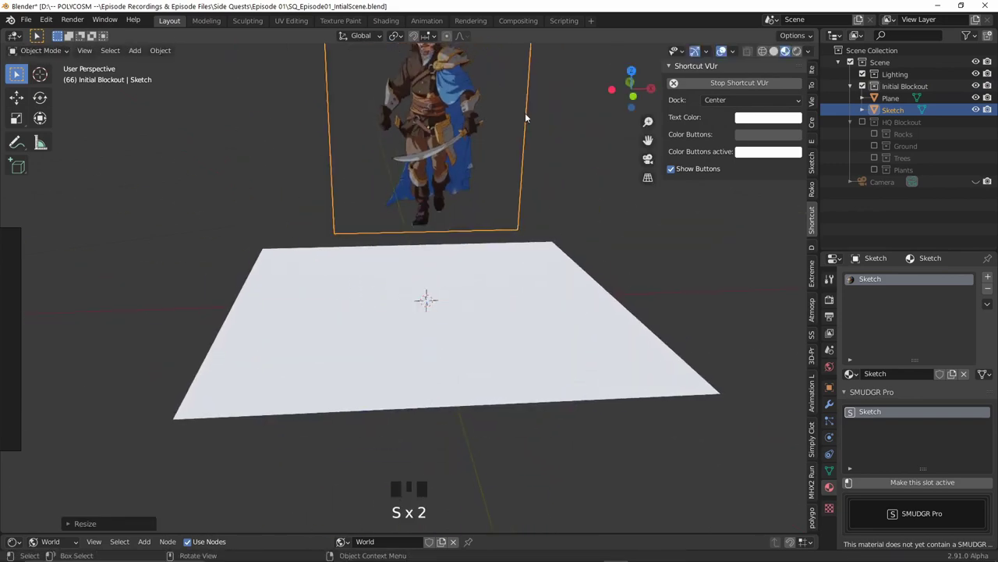
key(g)
key(z)
click(503, 199)
scroll(510, 178, up, 2)
shift+middle_drag(511, 179, 715, 137)
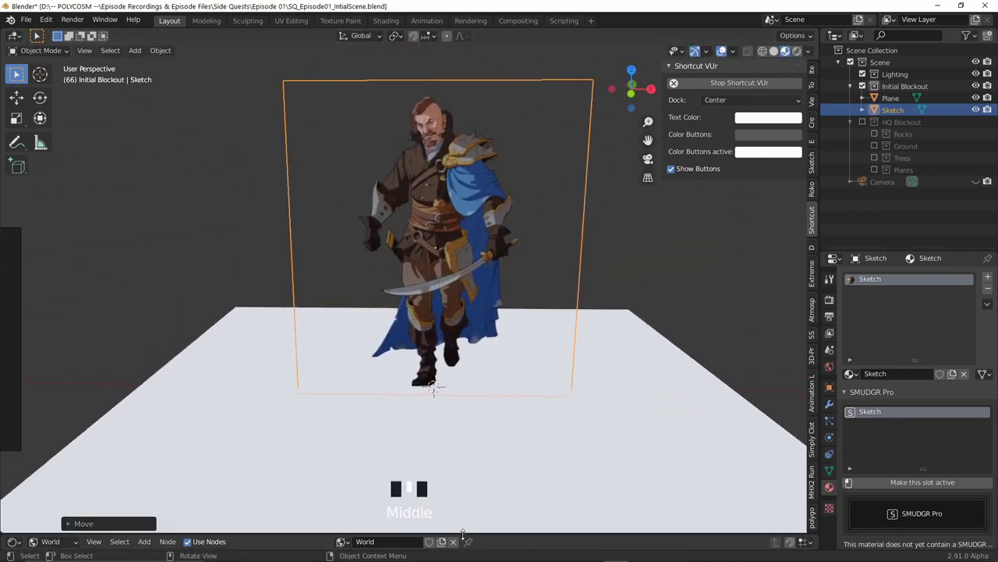
- Show the swordsman plane's material nodes in an enlarged shader editor and lower a material value
drag(463, 535, 343, 404)
click(51, 415)
scroll(538, 495, up, 3)
drag(533, 506, 491, 506)
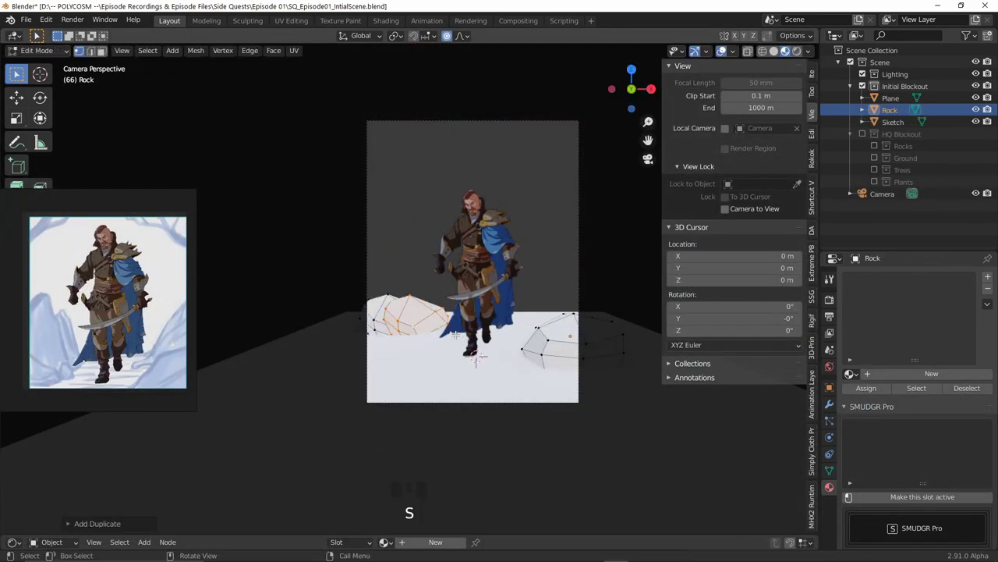
- Scale the duplicated rock to the left of the swordsman and freely rotate a smaller copy beside it
key(s)
click(393, 365)
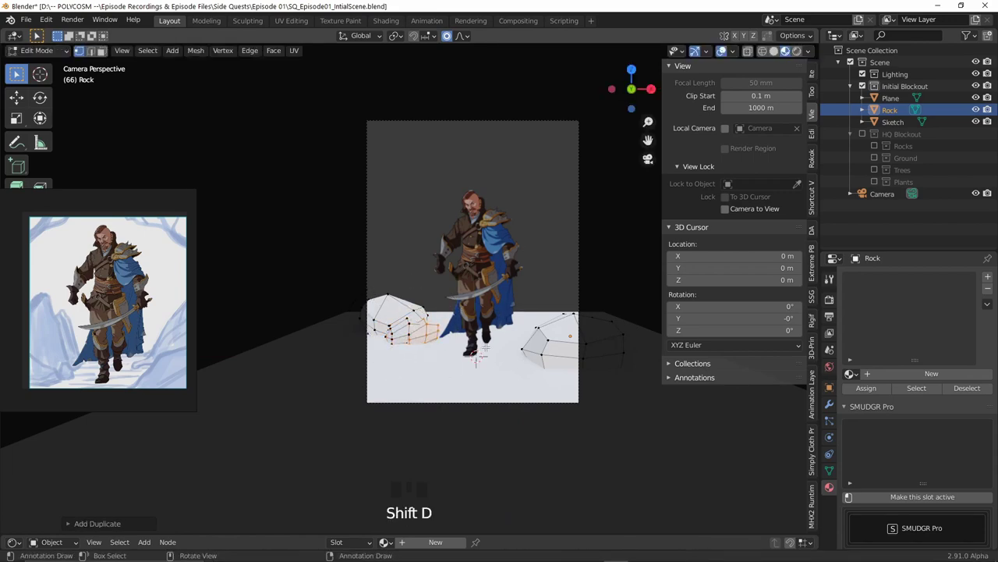
key(r)
key(r)
click(557, 308)
key(Tab)
- Duplicate the ground plane and move the copy along Y behind the swordsman
click(529, 314)
middle_drag(529, 313, 537, 364)
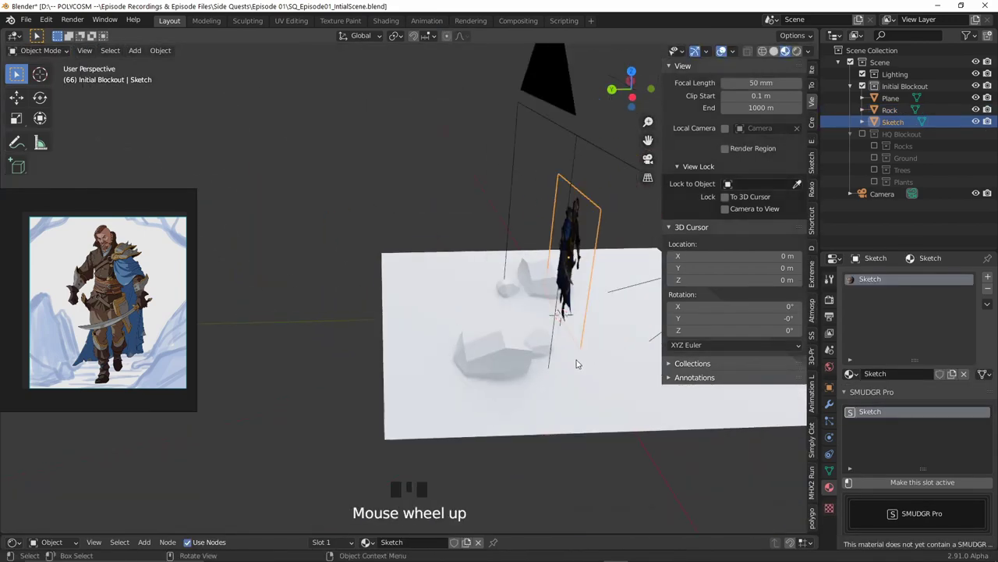
click(537, 363)
key(shift+d)
key(Escape)
key(g)
key(y)
click(215, 375)
middle_drag(226, 371, 392, 346)
key(KP_0)
- Try to scale both ground planes together, and undo the scaling
shift+click(633, 332)
key(s)
key(s)
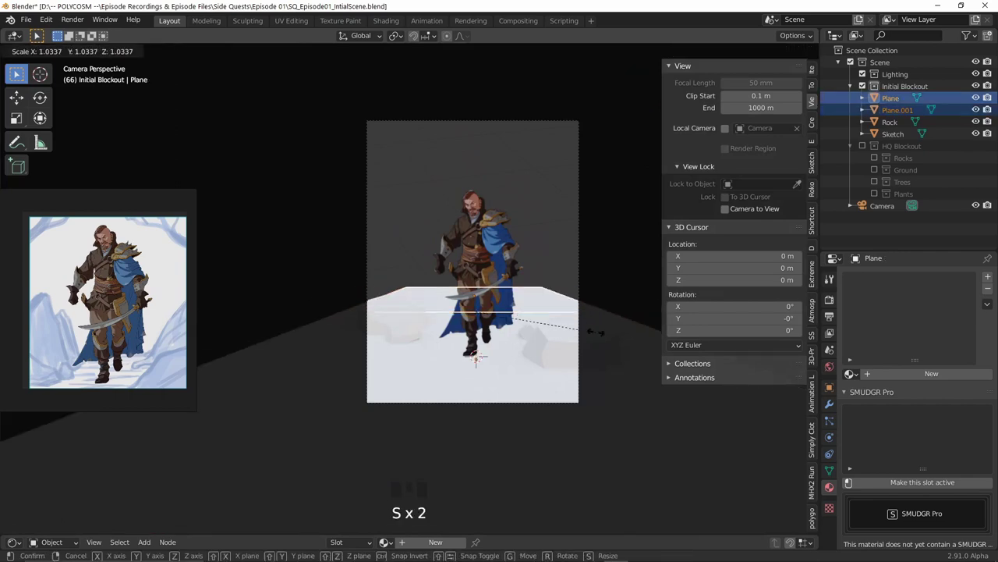
click(335, 269)
middle_drag(382, 243, 464, 282)
key(ctrl+z)
key(ctrl+z)
- Enlarge the duplicated rear plane, move it back along Y, and save the file
click(437, 285)
key(s)
key(g)
key(y)
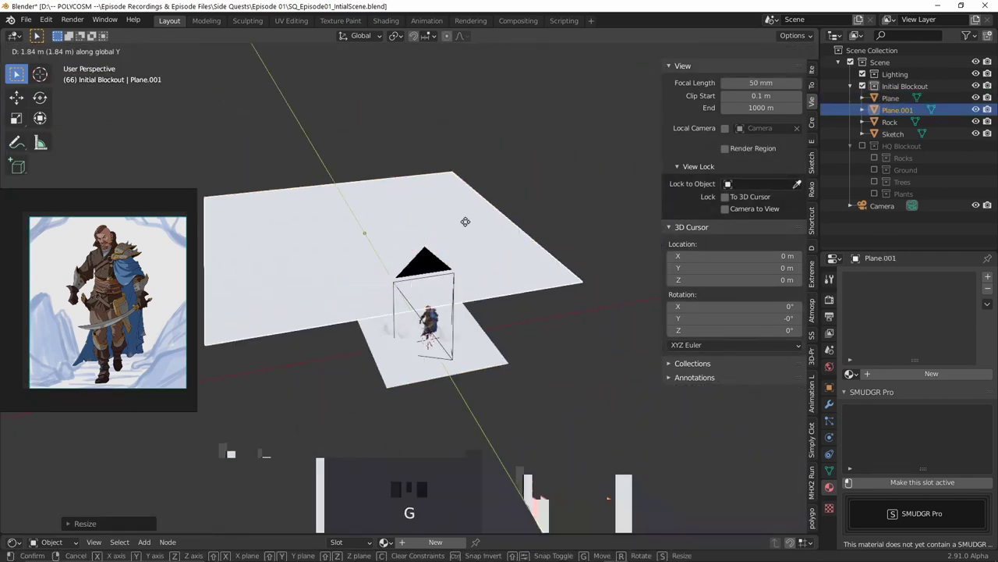
key(KP_0)
key(s)
click(461, 366)
middle_drag(367, 292, 557, 352)
click(539, 258)
key(ctrl+s)
- Add an Ocean modifier with size 0.35 to the rear plane and move the plane along Y
click(829, 404)
click(878, 277)
click(936, 375)
scroll(521, 301, down, 8)
click(939, 404)
click(939, 405)
text(35gy)
click(407, 323)
- Set the Ocean modifier's depth to 1 m and its size to 0.25
click(939, 403)
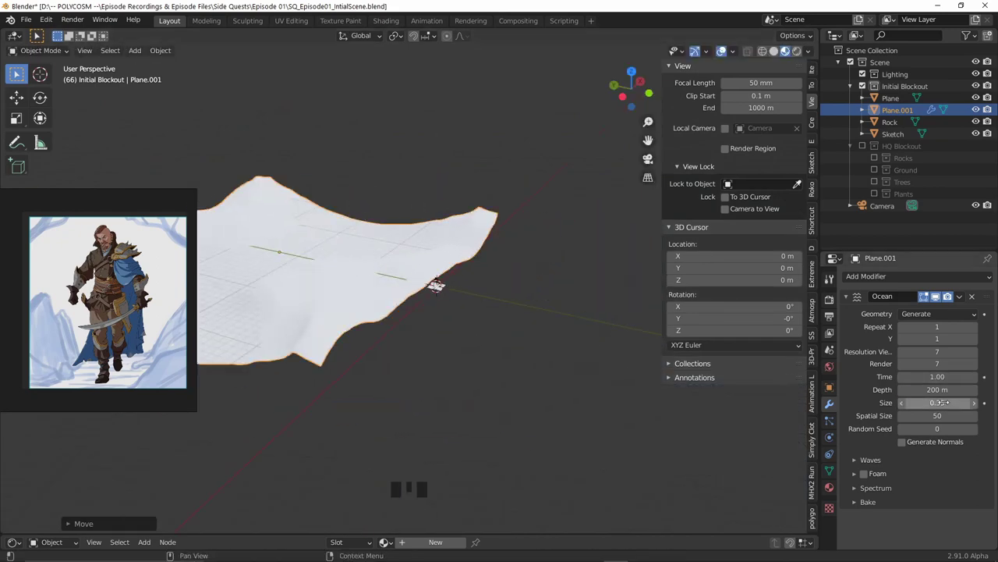
text(.1)
click(939, 403)
text(.25)
key(Return)
middle_drag(624, 340, 544, 307)
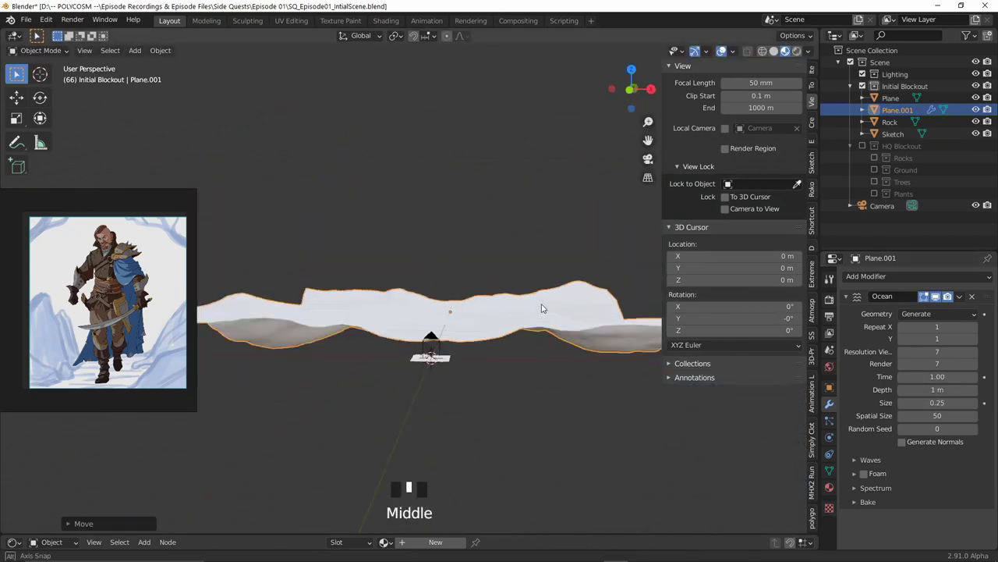
- Scale down the ocean plane, set its Time to 7.79, and check it from the camera
scroll(544, 308, up, 4)
key(s)
click(524, 314)
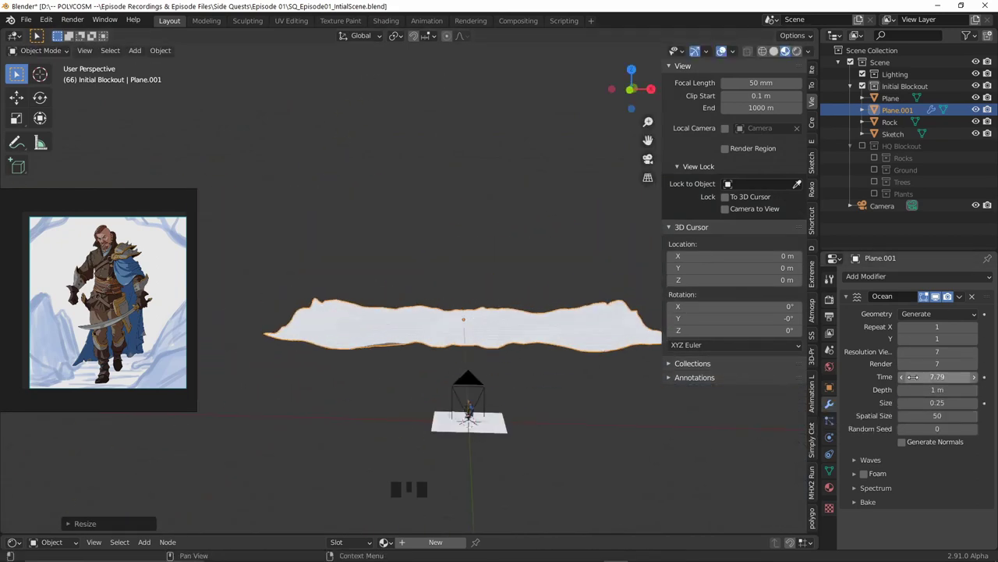
key(KP_0)
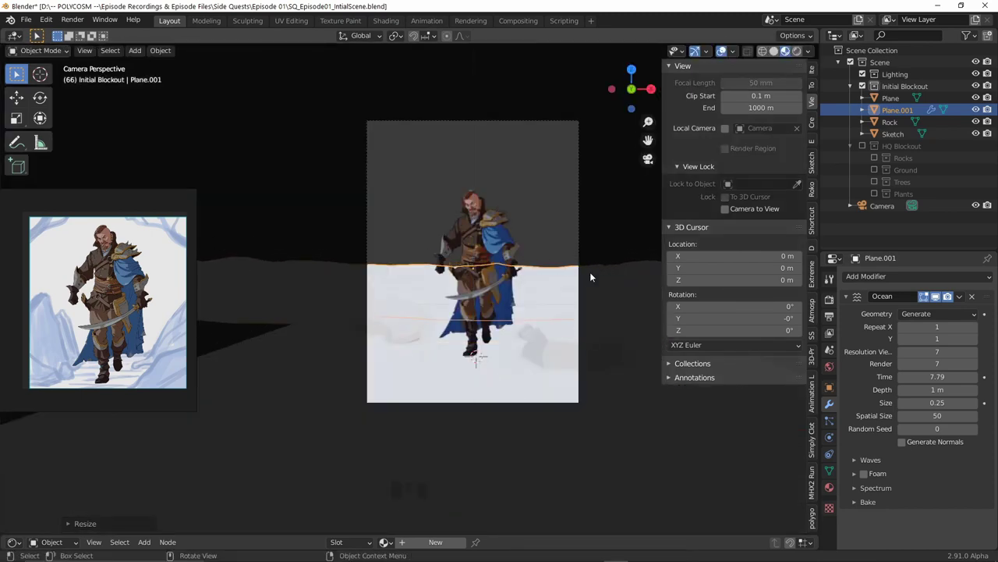
- Give the ocean plane a new material with a soft blue base color
click(830, 487)
scroll(912, 437, up, 13)
scroll(880, 487, down, 9)
scroll(882, 490, down, 12)
click(943, 359)
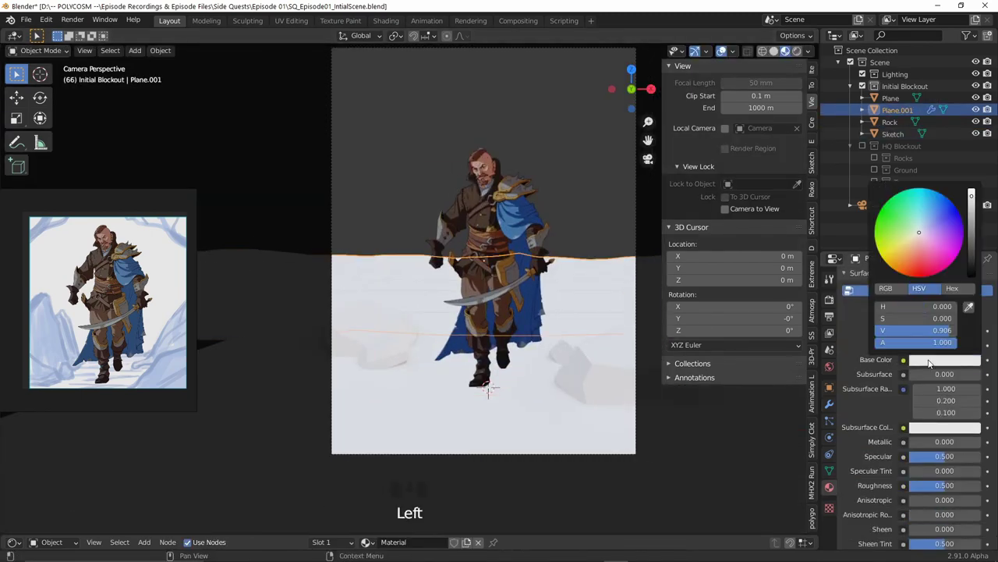
drag(922, 255, 920, 219)
drag(975, 189, 975, 216)
- Give the ground plane a new material with a darkened sandy beige base color
click(891, 99)
scroll(895, 411, down, 7)
scroll(895, 411, up, 7)
click(913, 379)
scroll(913, 380, down, 8)
click(940, 422)
drag(919, 295, 910, 310)
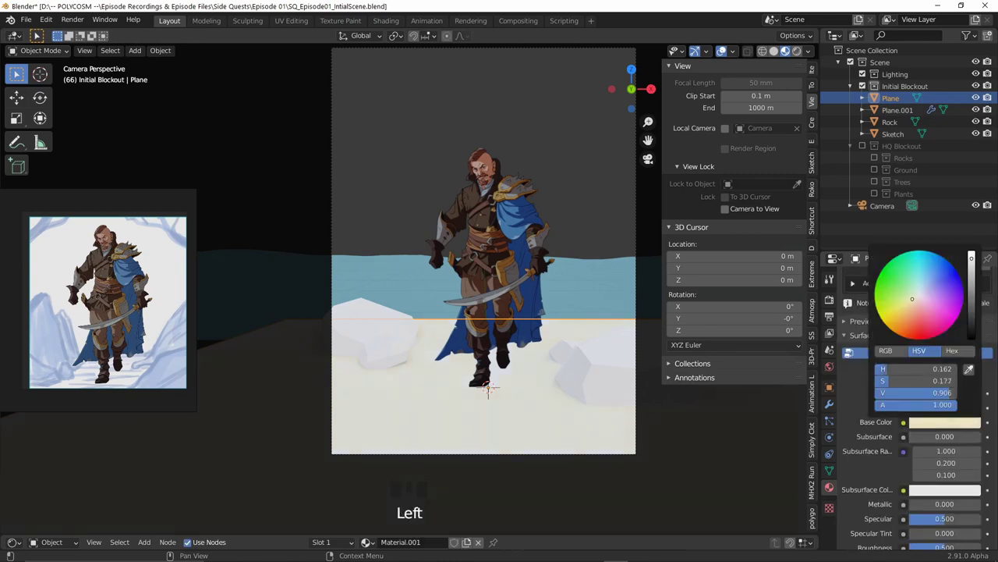
drag(975, 258, 975, 286)
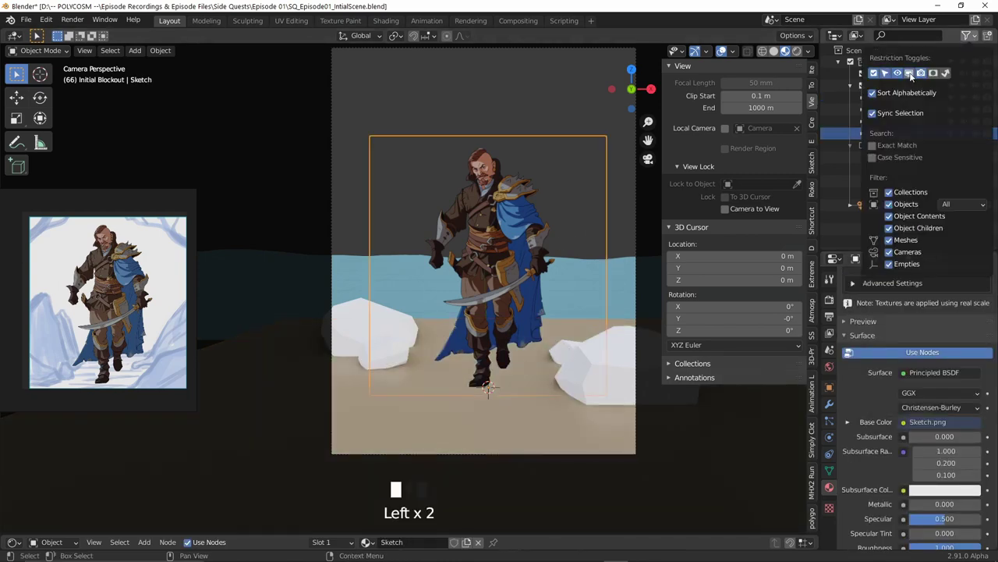
- Make the Sketch plane unselectable and give the rocks a new material with a pale orange base color
click(951, 134)
click(595, 367)
scroll(871, 380, down, 8)
click(938, 401)
drag(918, 272, 911, 284)
middle_drag(546, 336, 468, 351)
mouse_move(468, 351)
shift+middle_down()
mouse_move(482, 395)
mouse_move(477, 302)
shift+middle_up()
scroll(477, 303, down, 4)
key(ctrl+s)
- Enable the Another Noise Tool landscape add-on in the preferences and save the file
right_drag(190, 296, 7, 270)
click(46, 19)
click(72, 201)
click(331, 84)
text(a.m)
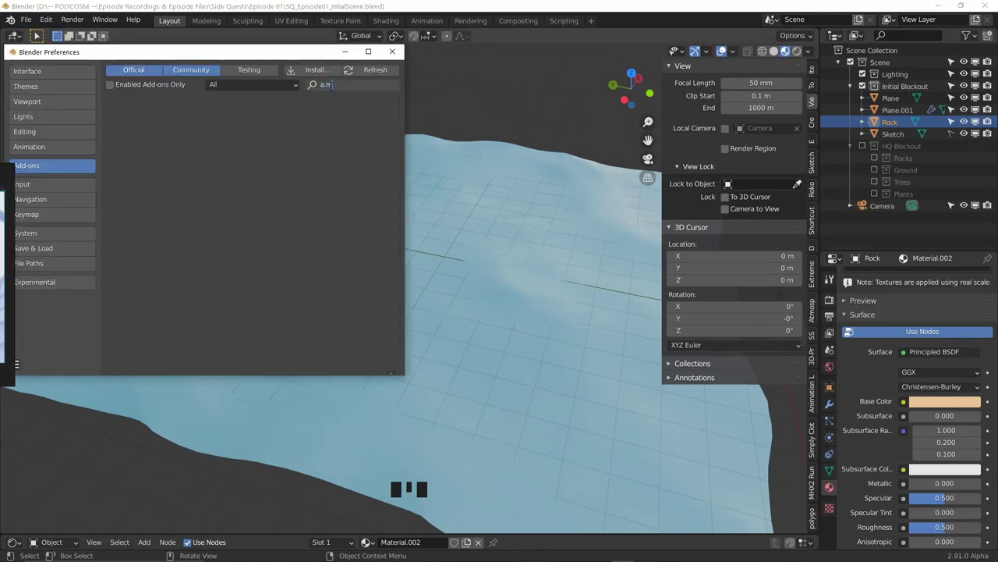
click(112, 100)
click(17, 364)
scroll(471, 238, up, 3)
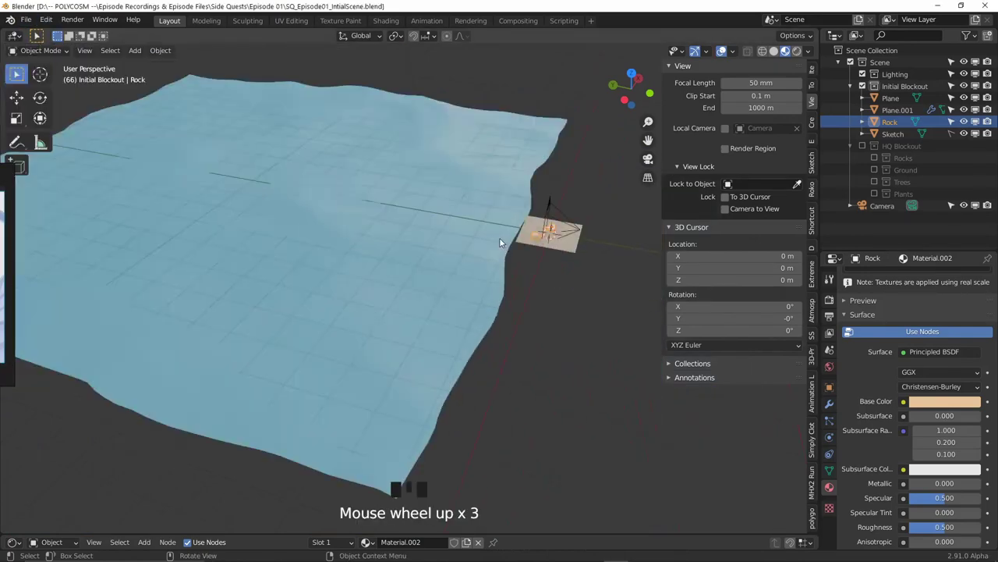
key(ctrl+s)
- Add an Another Noise Tool landscape mesh and show its operator settings
key(shift+a)
mouse_move(472, 238)
click(554, 368)
scroll(443, 310, down, 2)
key(KP_Decimal)
click(109, 528)
- Apply an operator preset to the landscape, set its random seed to 137, and switch to Solid shading
click(107, 87)
click(111, 343)
middle_drag(446, 293, 392, 248)
click(214, 321)
mouse_move(452, 195)
middle_down()
mouse_move(472, 247)
mouse_move(460, 187)
middle_up()
mouse_move(460, 234)
shift+middle_down()
mouse_move(430, 330)
mouse_move(446, 323)
shift+middle_up()
click(773, 50)
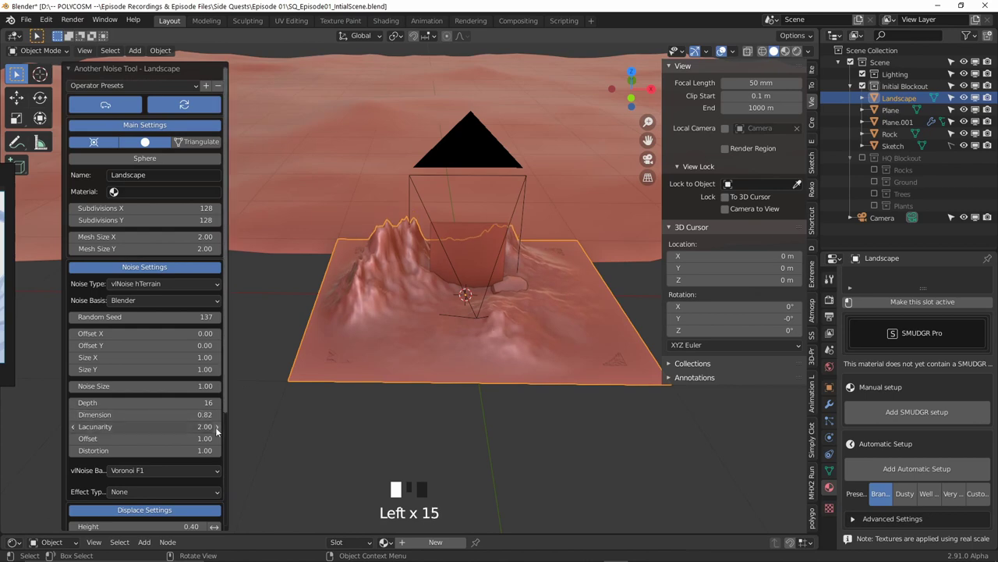
- Try Voronoi F2-F1 as the landscape's vlNoise basis and return it to Voronoi F1
click(164, 470)
click(140, 365)
click(148, 470)
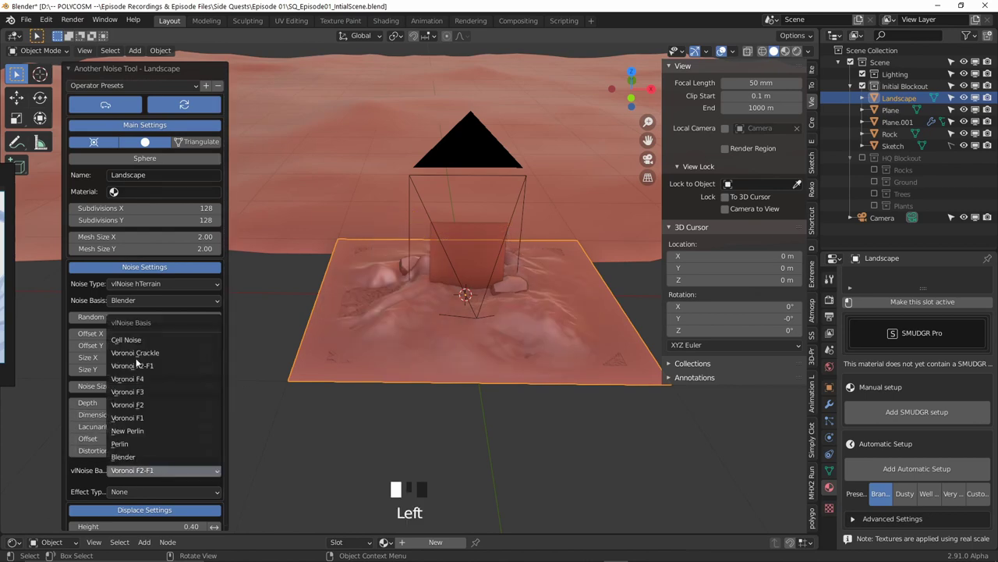
click(140, 418)
- Move the landscape along Y toward the background behind the swordsman
scroll(511, 329, down, 4)
key(g)
key(y)
click(405, 316)
key(g)
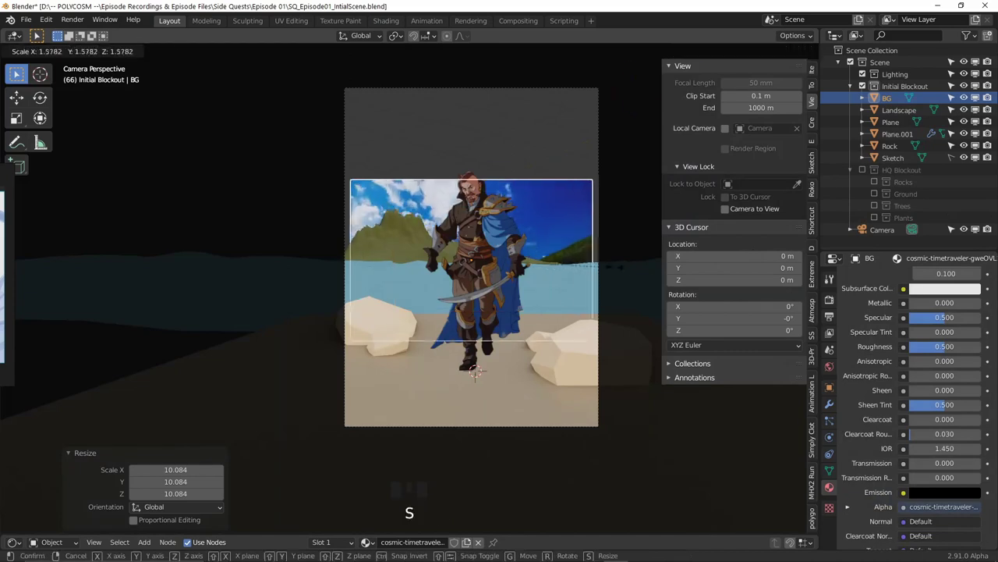
- Enlarge the BG sky image plane, finishing with a 1.467 scale, and reposition it along Y and Z to fill the camera view
click(616, 266)
key(g)
key(y)
click(626, 236)
key(s)
click(602, 273)
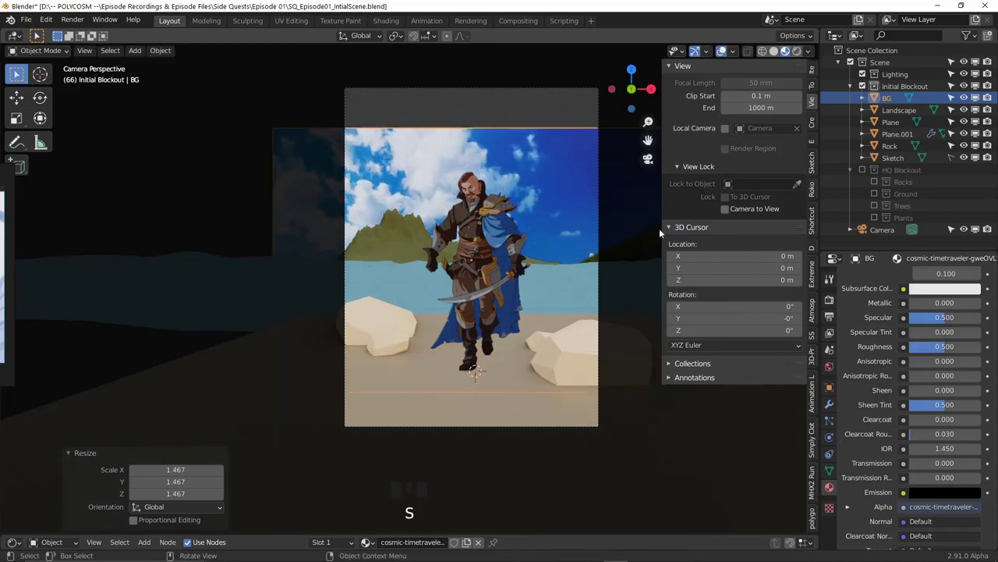
key(g)
key(z)
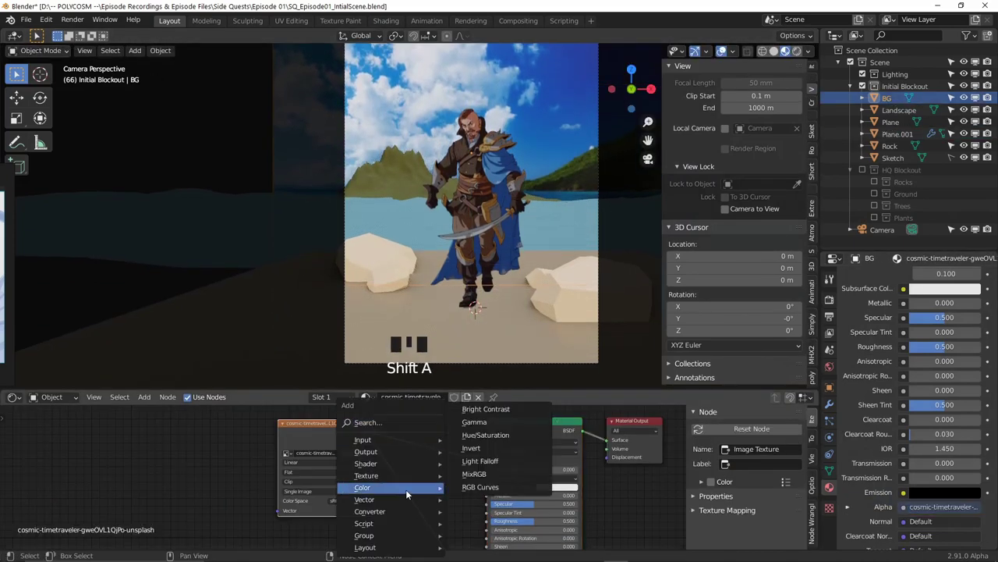
- Add a color adjustment node to the BG sky image's material
click(410, 491)
click(439, 531)
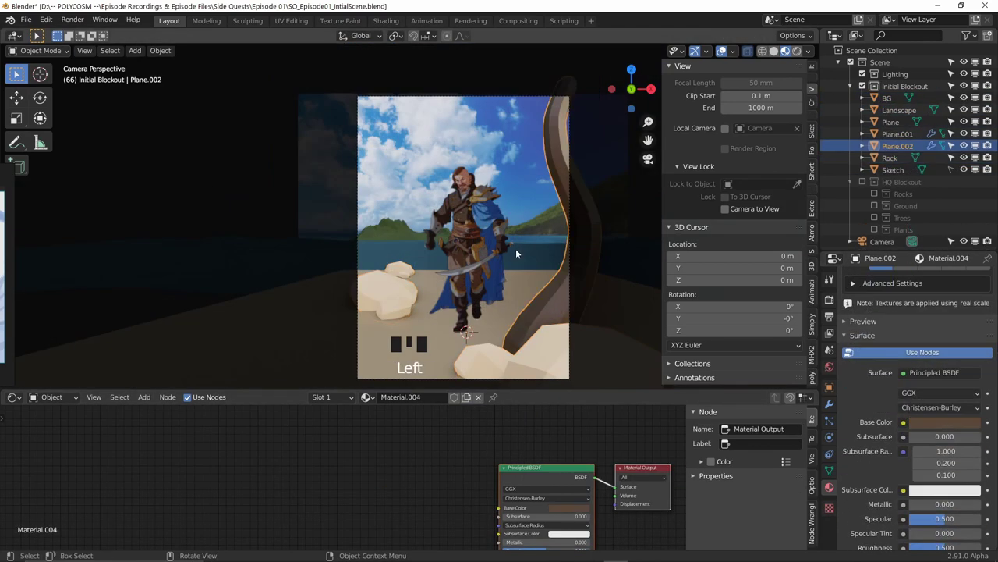
- Duplicate the curved tree trunk and place the copy left of the swordsman, finishing with a move of about 0.37 m along X
key(shift+d)
key(g)
key(g)
key(g)
key(g)
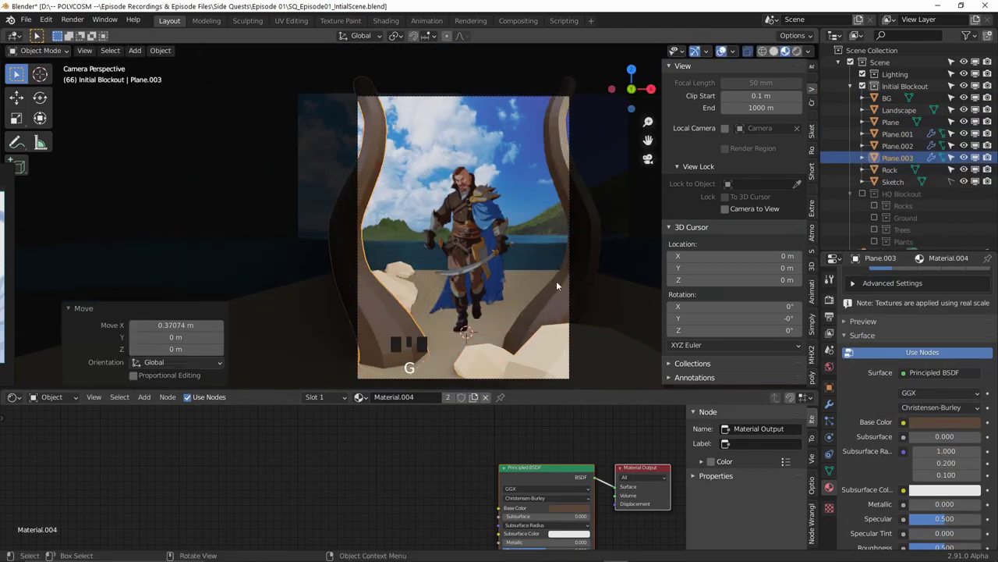
- Extrude the tip of the tree trunk copy left of the swordsman and move it to lengthen the trunk
click(358, 118)
key(Tab)
key(e)
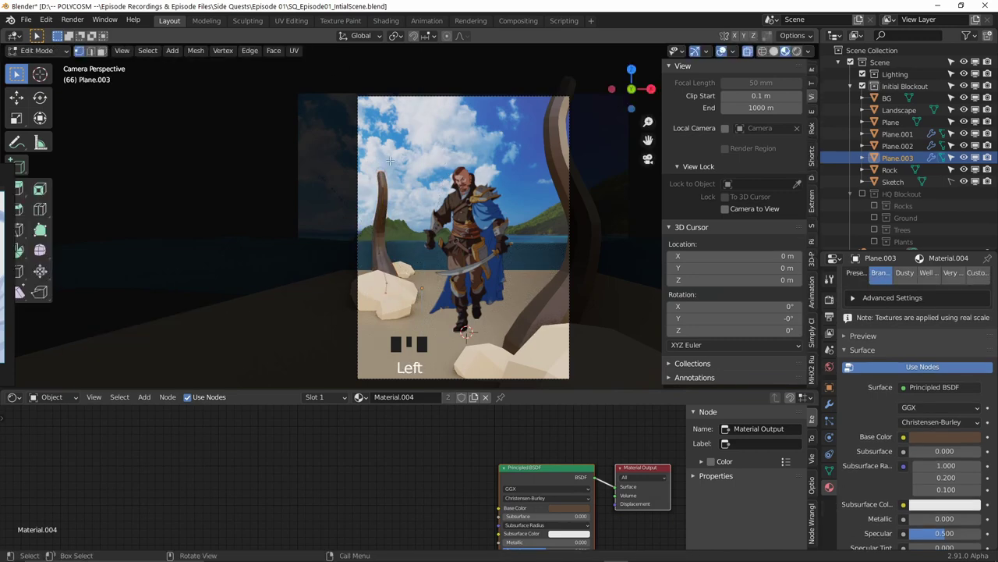
click(384, 102)
middle_drag(388, 207, 273, 206)
key(g)
click(307, 182)
- Refine the left trunk's curve by moving its vertices with proportional editing from several view angles
key(o)
key(g)
click(357, 212)
click(232, 161)
key(g)
click(385, 213)
middle_drag(386, 213, 428, 134)
key(g)
click(276, 163)
scroll(428, 133, down, 3)
key(g)
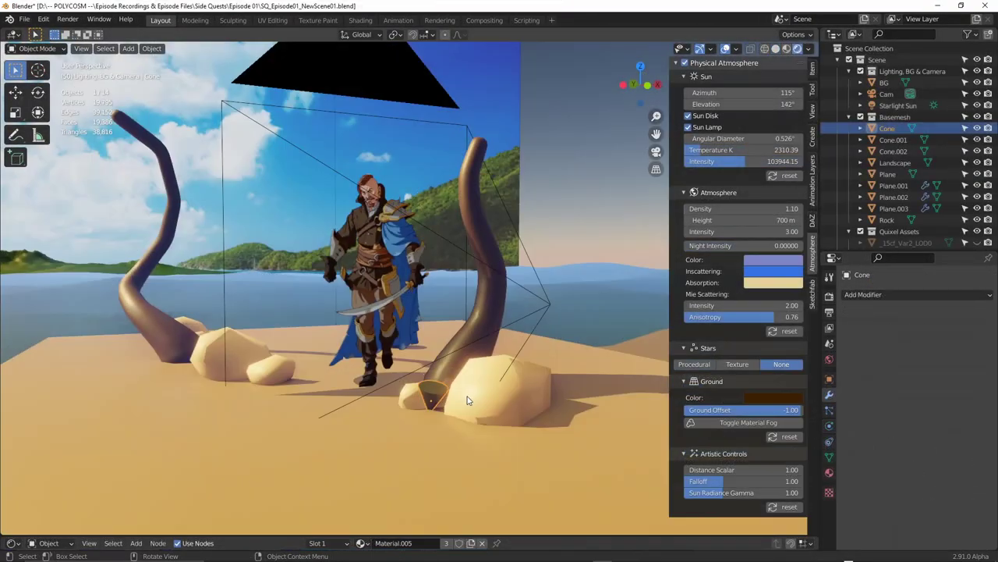
middle_drag(468, 401, 397, 401)
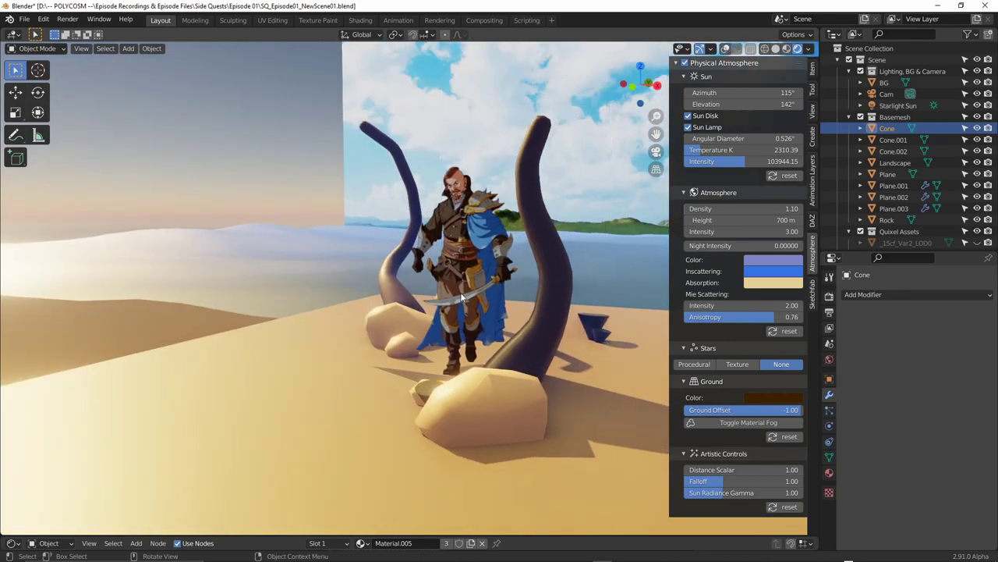
mouse_move(463, 295)
middle_down()
mouse_move(560, 299)
mouse_move(444, 304)
mouse_move(546, 305)
mouse_move(473, 301)
middle_up()
scroll(546, 305, up, 4)
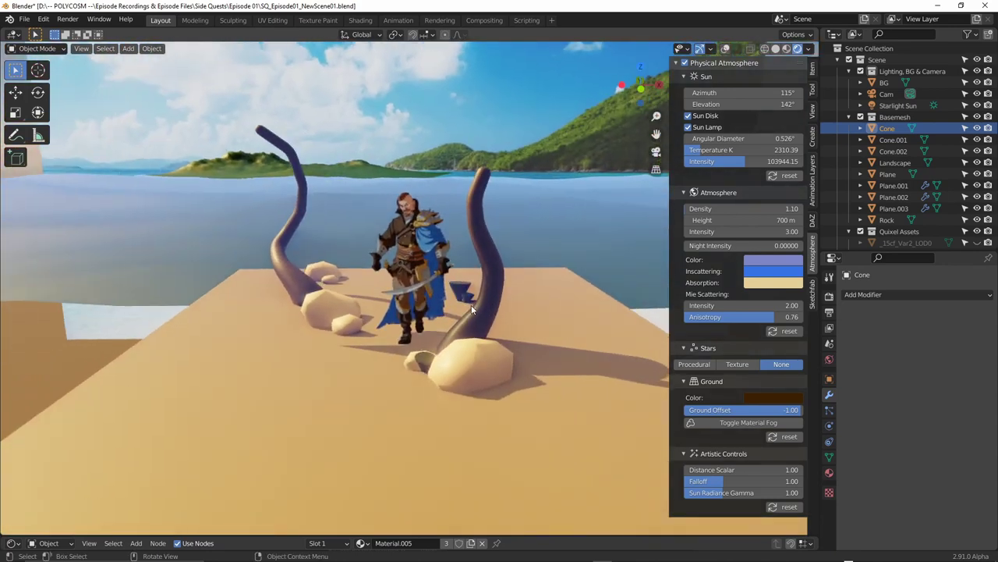
key(KP_0)
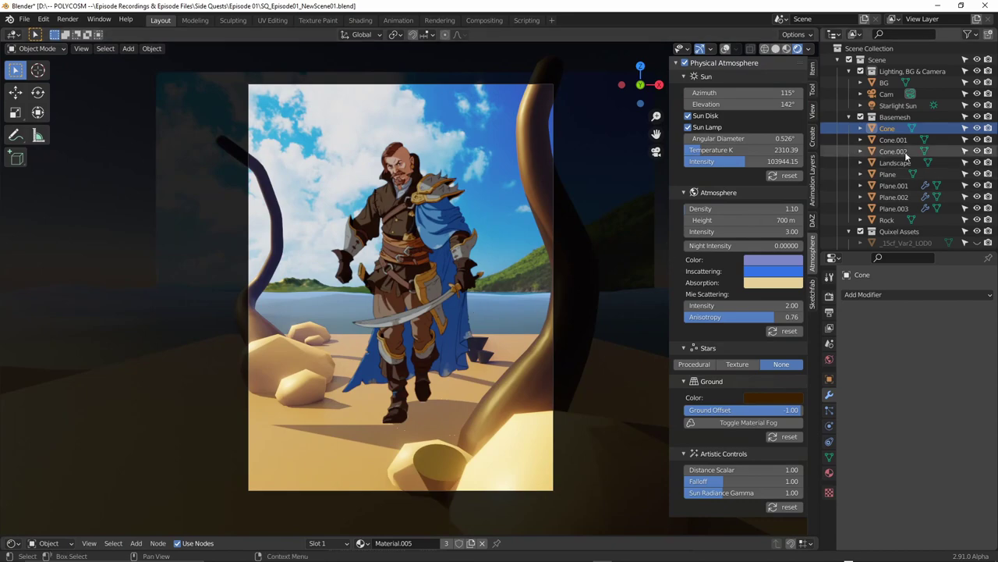
- Add an empty, show the viewport overlays, and move the empty toward the swordsman
click(484, 417)
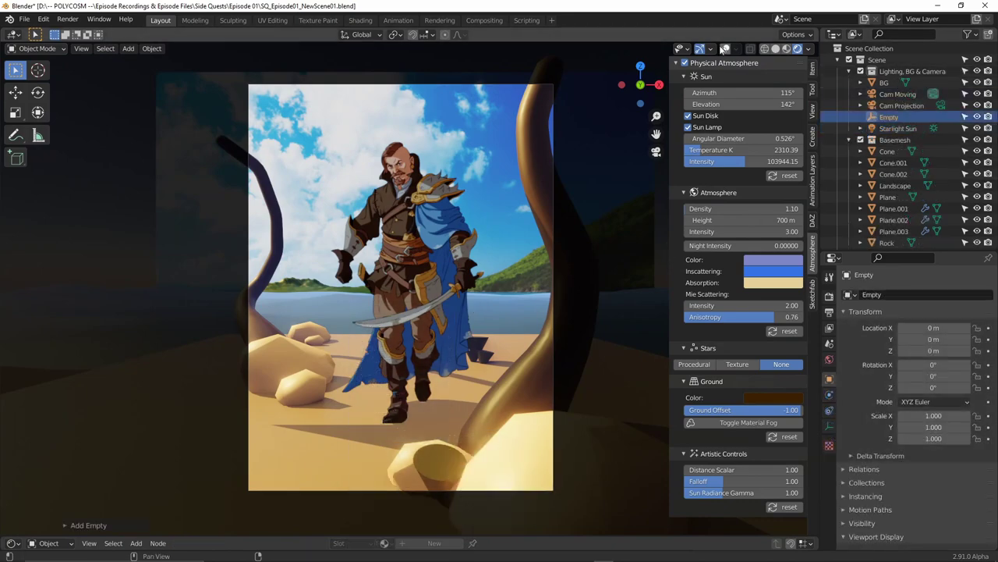
key(alt+shift+z)
middle_drag(327, 343, 470, 378)
key(g)
click(460, 328)
middle_drag(617, 343, 476, 312)
key(g)
click(518, 148)
- Fine-tune the empty's position so it sits at the swordsman's upper body
middle_drag(518, 148, 521, 234)
key(g)
click(538, 241)
key(g)
click(554, 245)
key(g)
click(635, 251)
- Add a Track To constraint to the Cam Moving camera with the Empty as its target
click(903, 106)
click(829, 426)
click(829, 410)
click(881, 294)
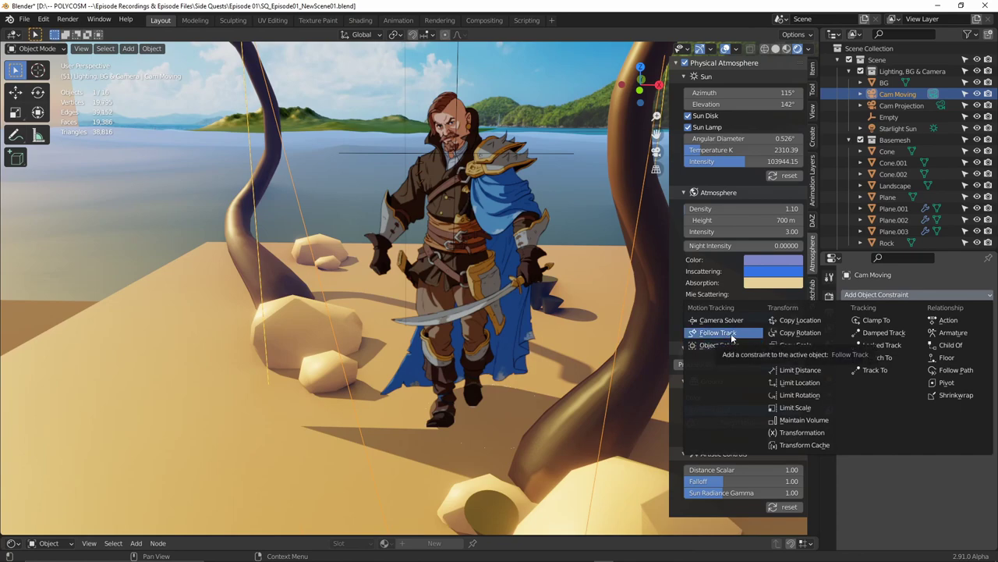
click(877, 370)
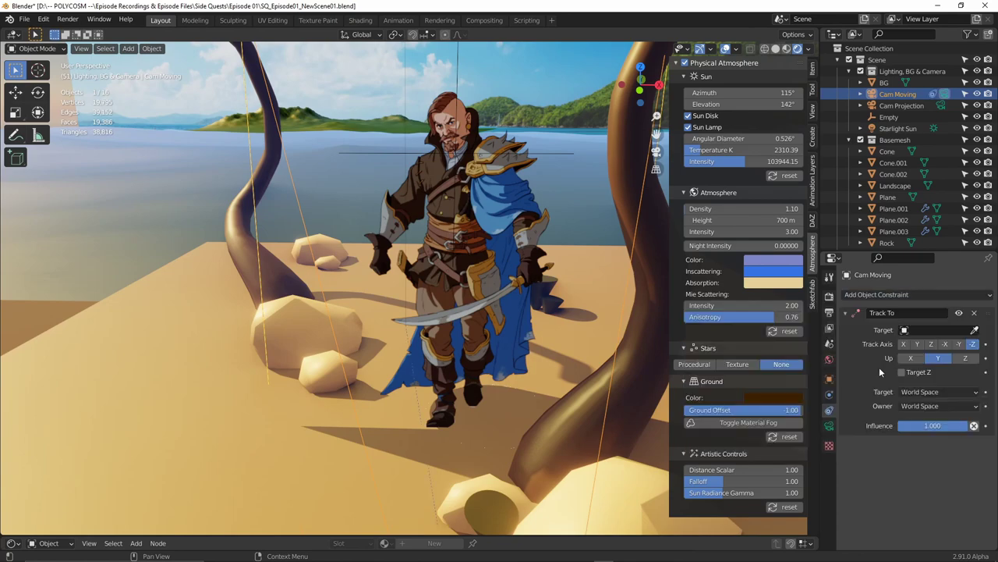
click(503, 144)
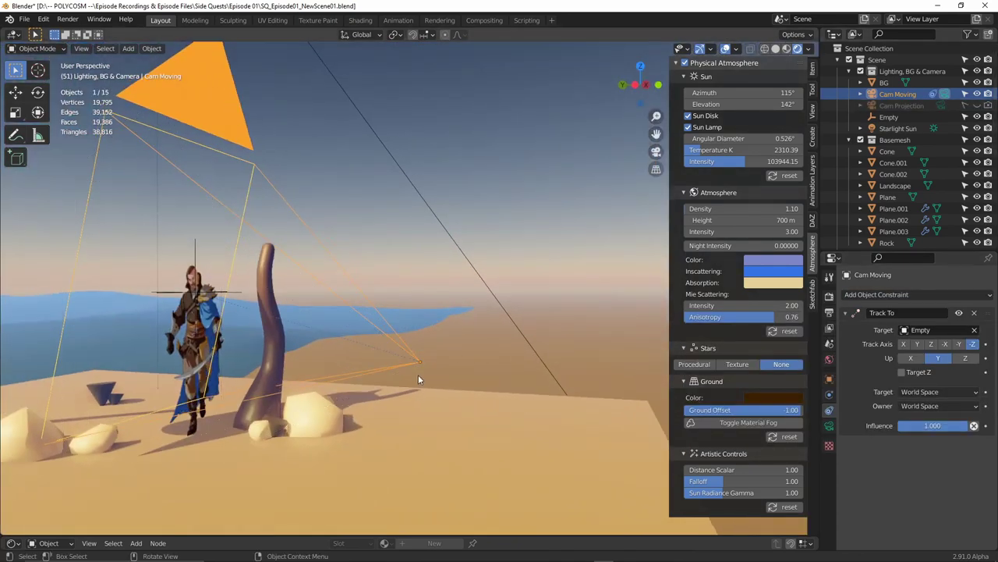
- Lower the empty about 1 m along Z to frame the swordsman, and set Cam Moving's Y location to -6.013 m
middle_drag(420, 380, 378, 282)
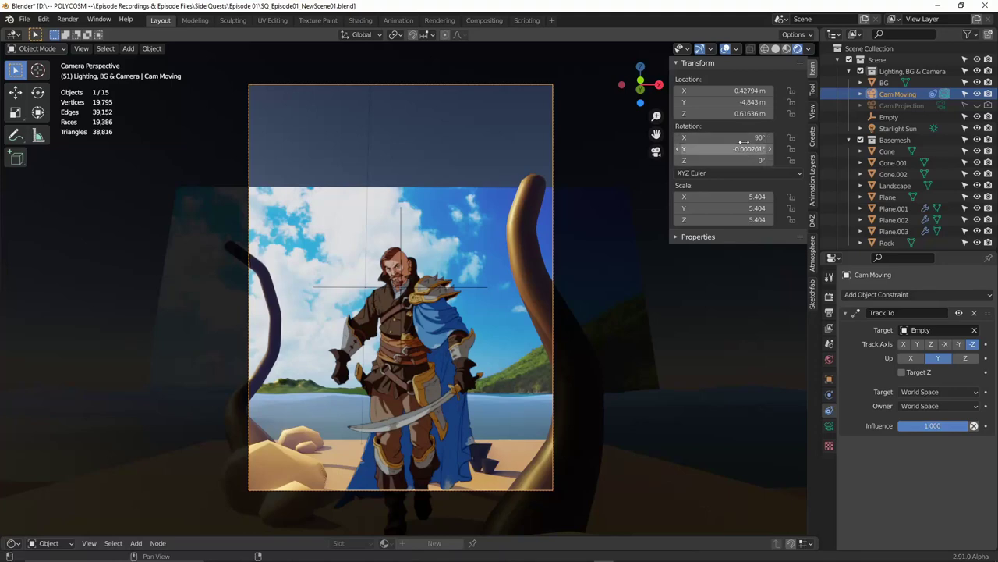
mouse_move(743, 102)
mouse_down()
mouse_move(706, 102)
mouse_move(742, 102)
mouse_up()
click(407, 208)
key(g)
key(z)
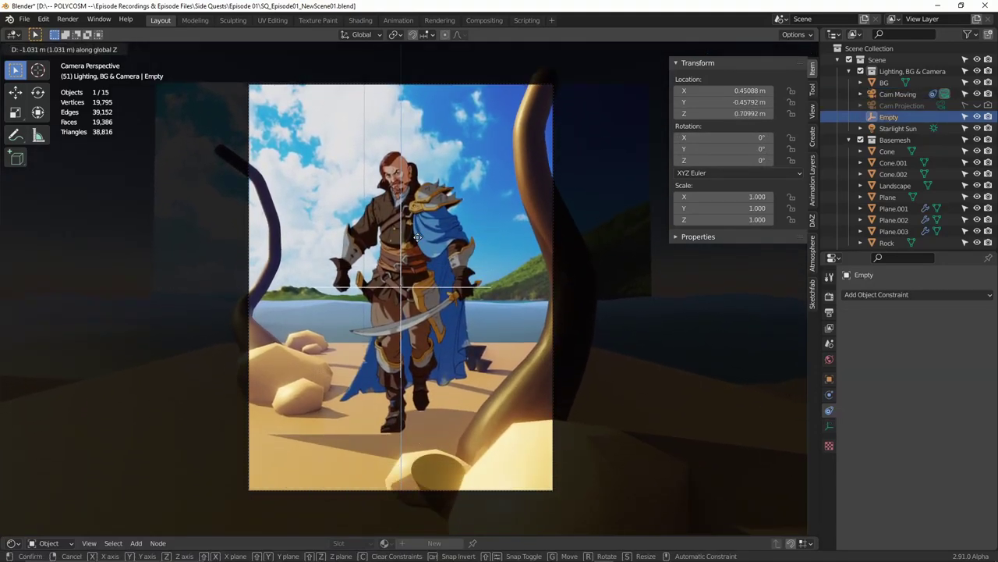
click(893, 94)
drag(738, 102, 687, 102)
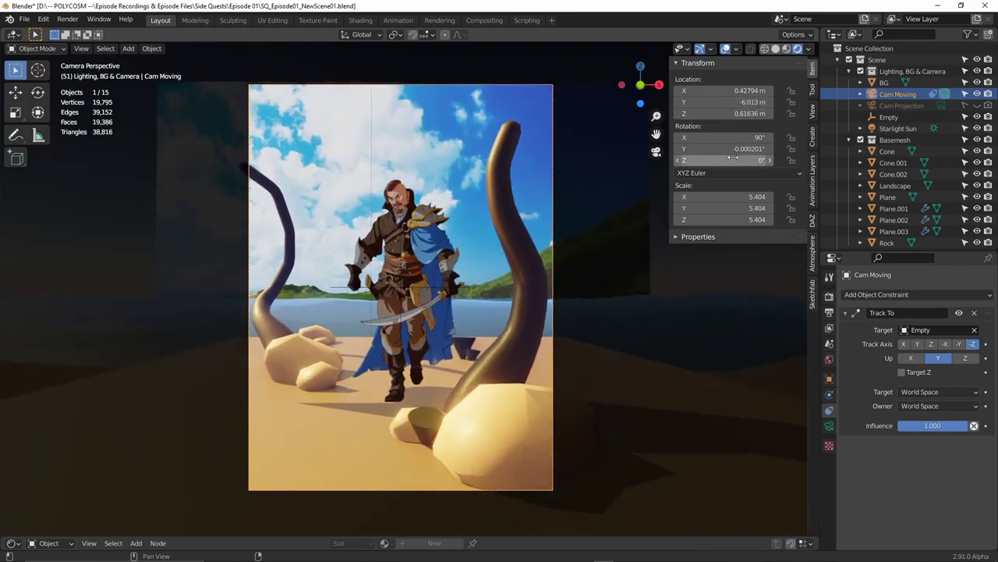
- Change the lower editor to a Timeline and insert a Location & Rotation keyframe for Cam Moving at frame 0
drag(577, 536, 569, 401)
click(813, 111)
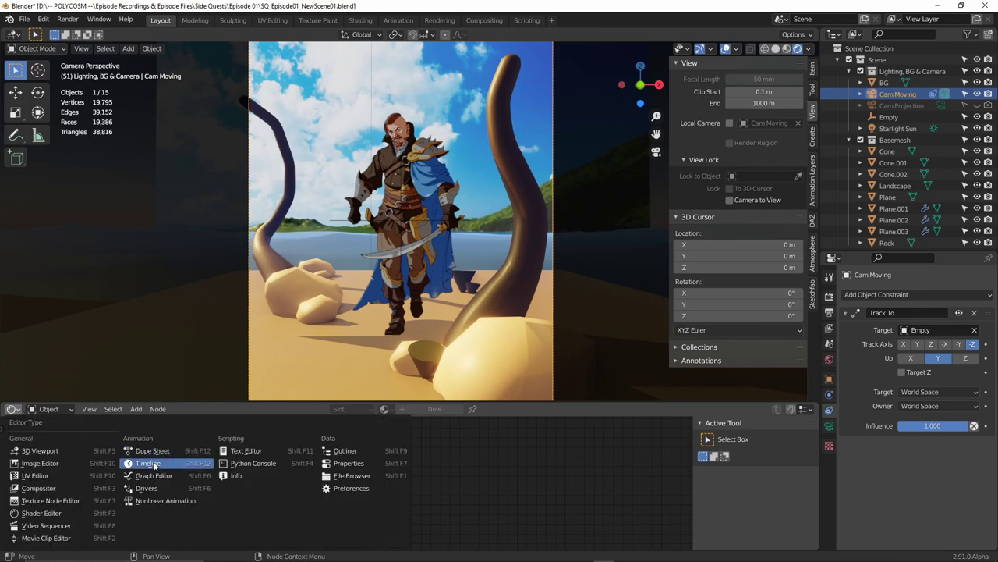
click(147, 463)
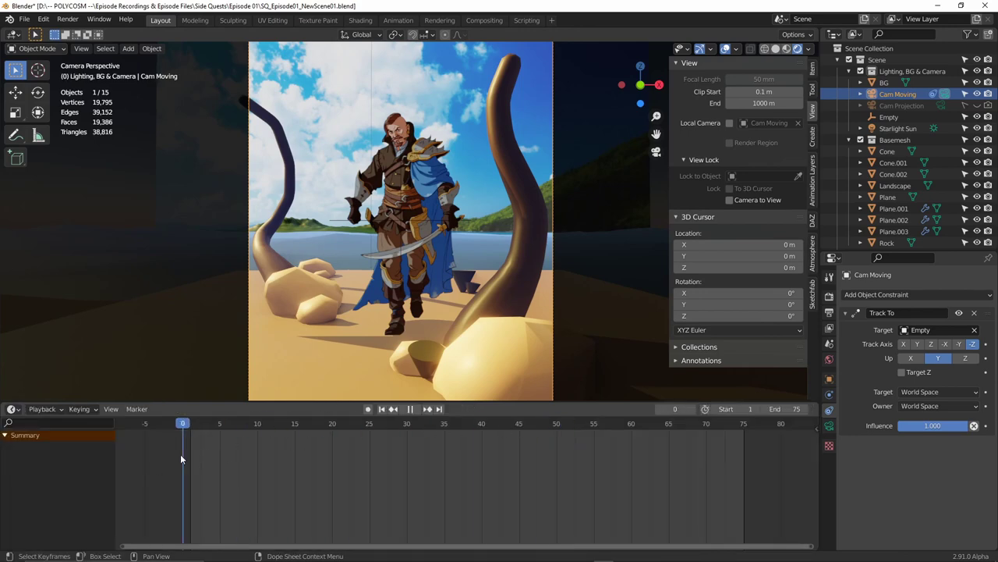
key(Escape)
key(i)
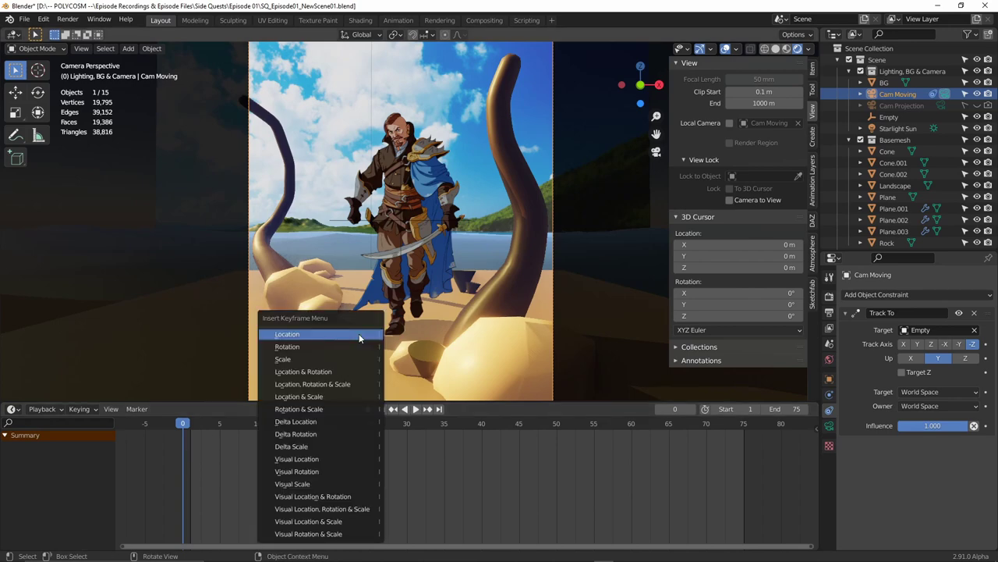
click(360, 372)
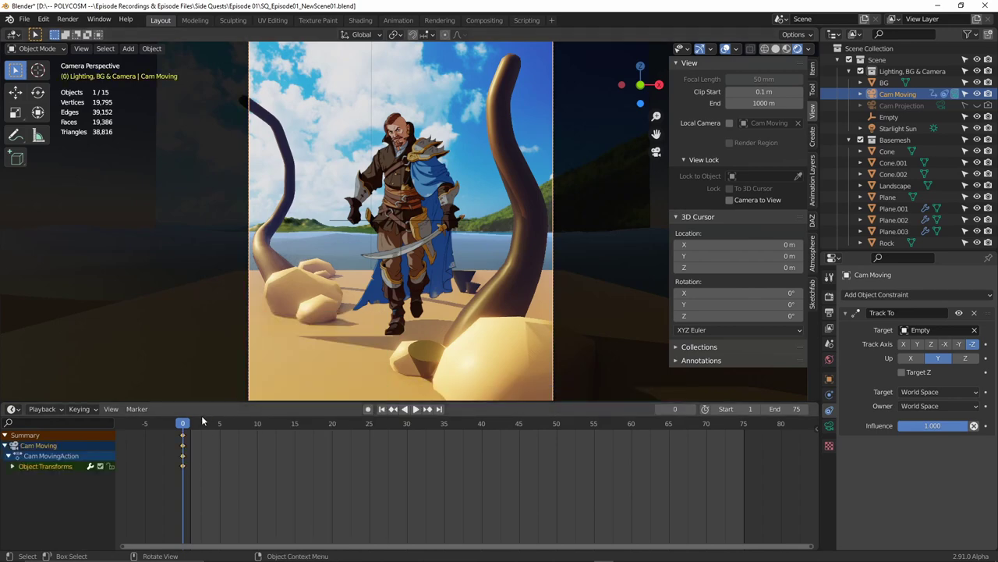
- Keyframe Cam Moving at frame 60 with location X 1.5579 m, Y -4.623 m, Z 1.0864 m, and play the animation
click(812, 69)
mouse_move(750, 114)
mouse_down()
mouse_move(780, 114)
mouse_move(769, 103)
mouse_move(751, 114)
mouse_up()
key(i)
click(580, 279)
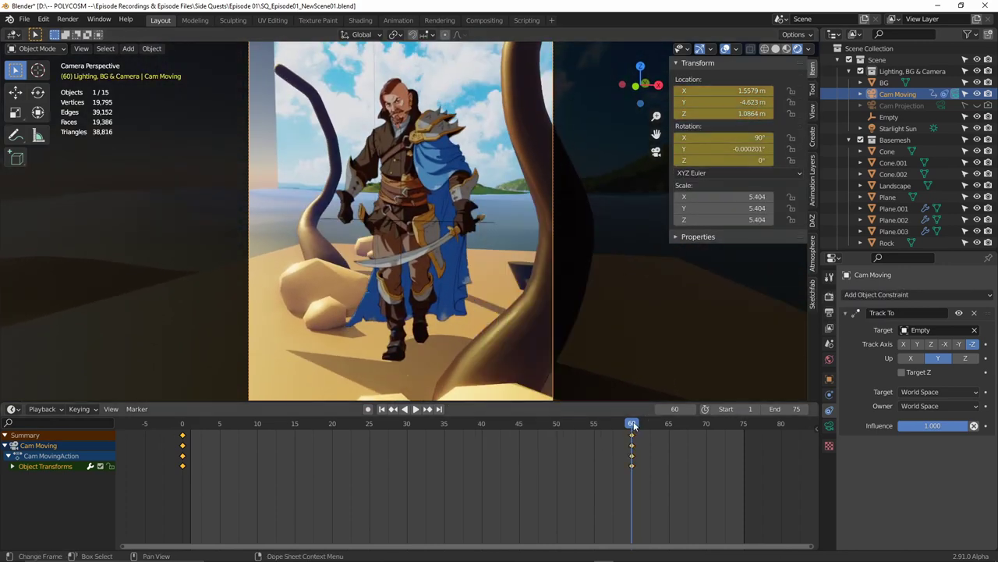
key(shift+ctrl+space)
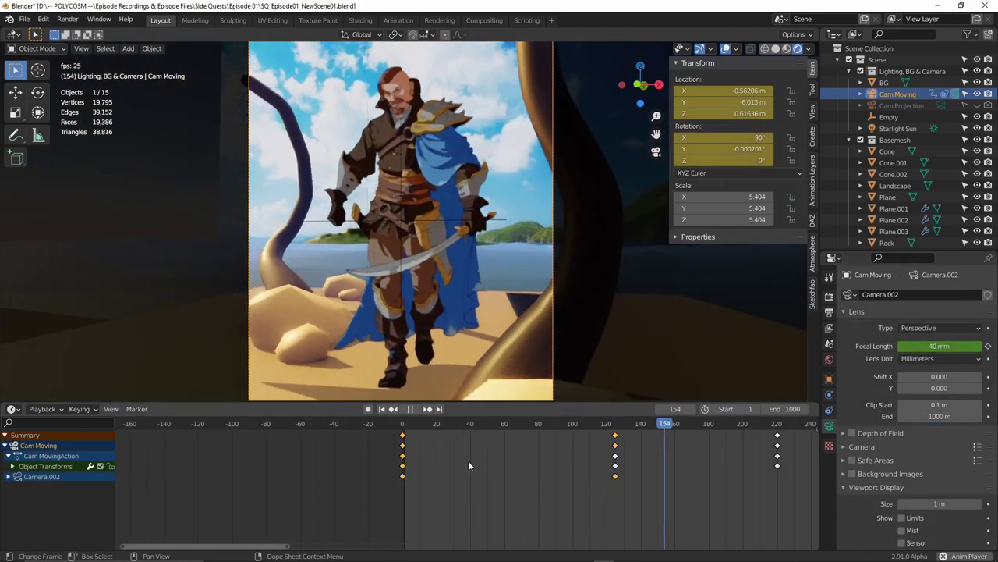
- Stop playback and keyframe Cam Moving's focal length at 30 mm on frame 220
key(space)
click(778, 423)
click(778, 436)
drag(963, 348, 960, 348)
click(963, 349)
text(30)
key(Return)
key(i)
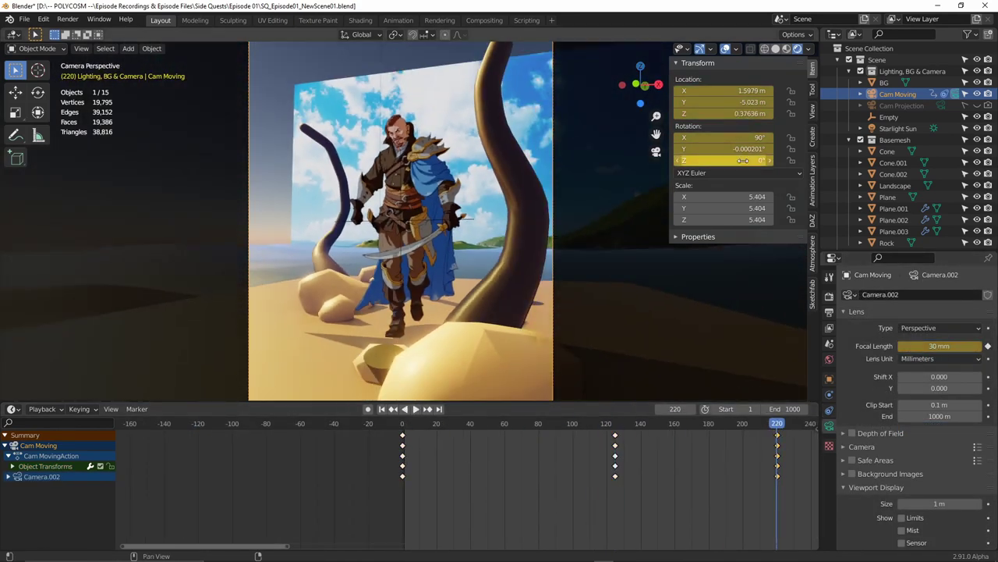
- Adjust Cam Moving's location at frame 220 and scrub the timeline back to the start
drag(777, 423, 777, 424)
drag(725, 92, 780, 102)
mouse_move(734, 113)
mouse_down()
mouse_move(702, 114)
mouse_move(745, 114)
mouse_up()
drag(725, 92, 712, 91)
drag(749, 425, 404, 457)
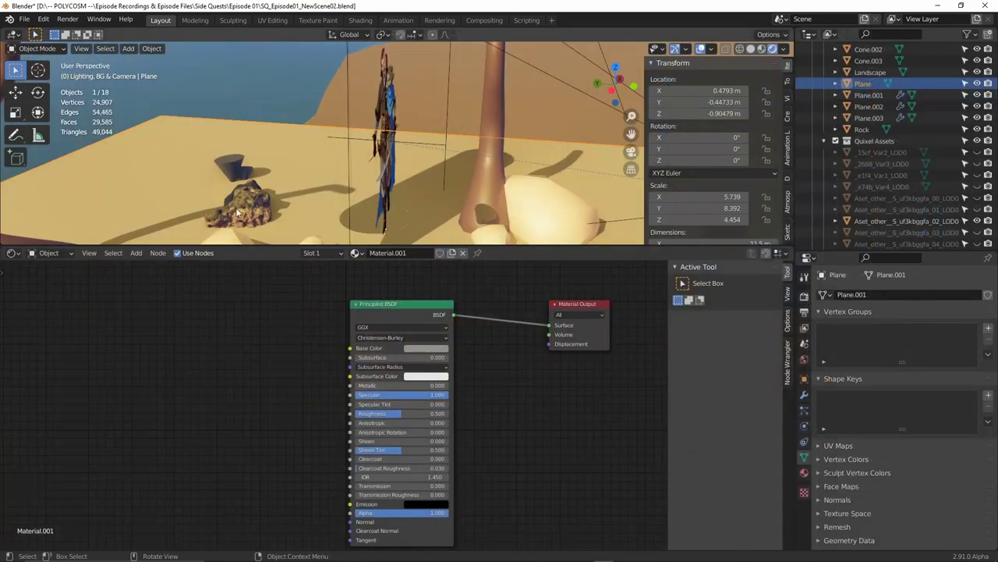
- Move the Thai beach coral rock along Y to -3.0999 m in the foreground and enlarge the 3D viewport
click(261, 210)
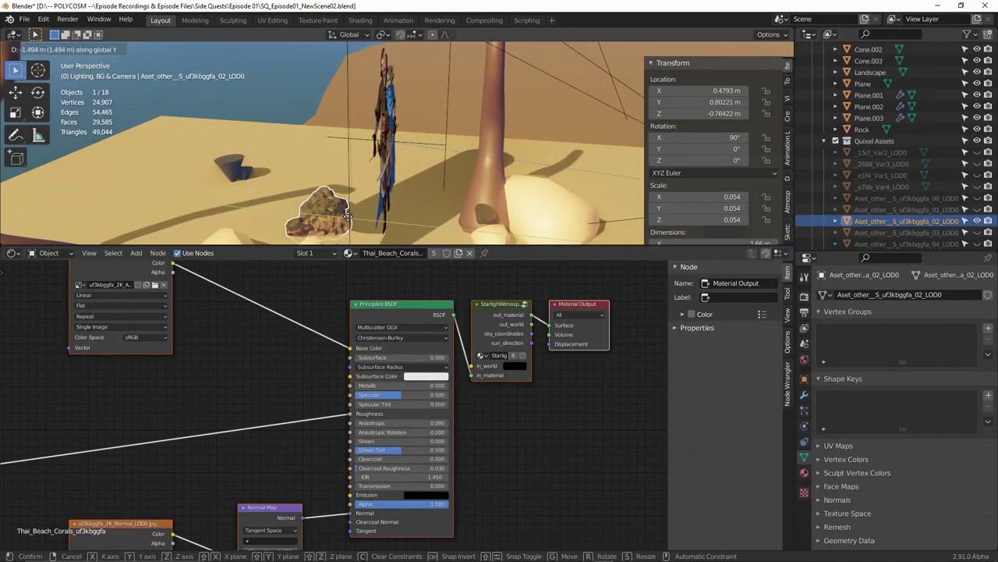
middle_drag(571, 223, 497, 224)
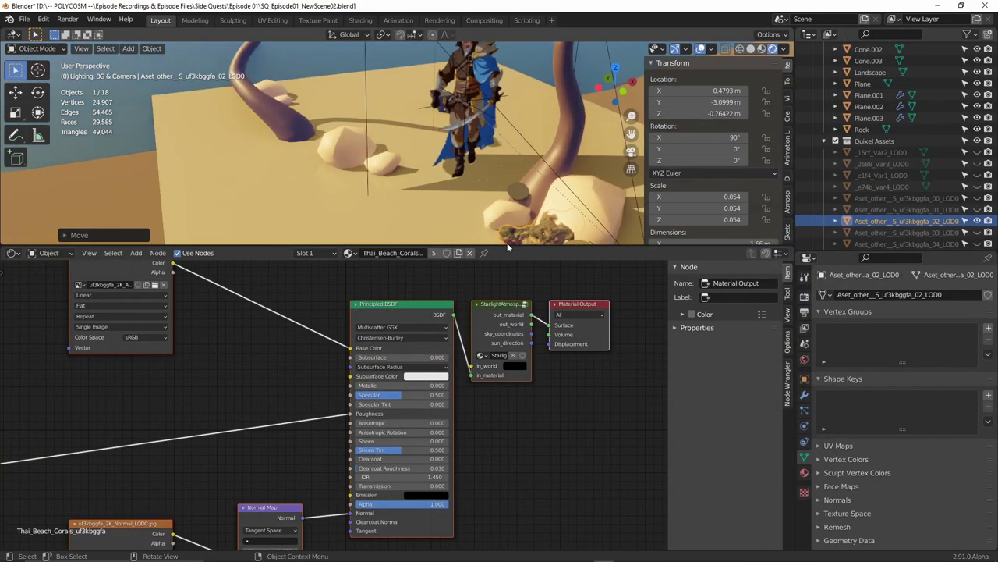
drag(506, 252, 506, 441)
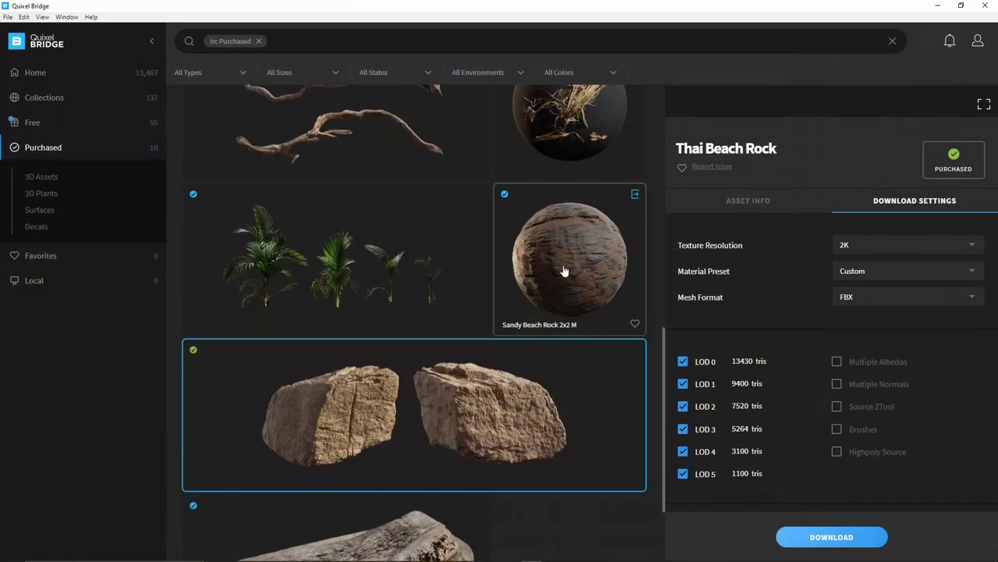
- Select the purchased Cat Palm asset in Quixel Bridge and open its export settings
scroll(538, 269, up, 2)
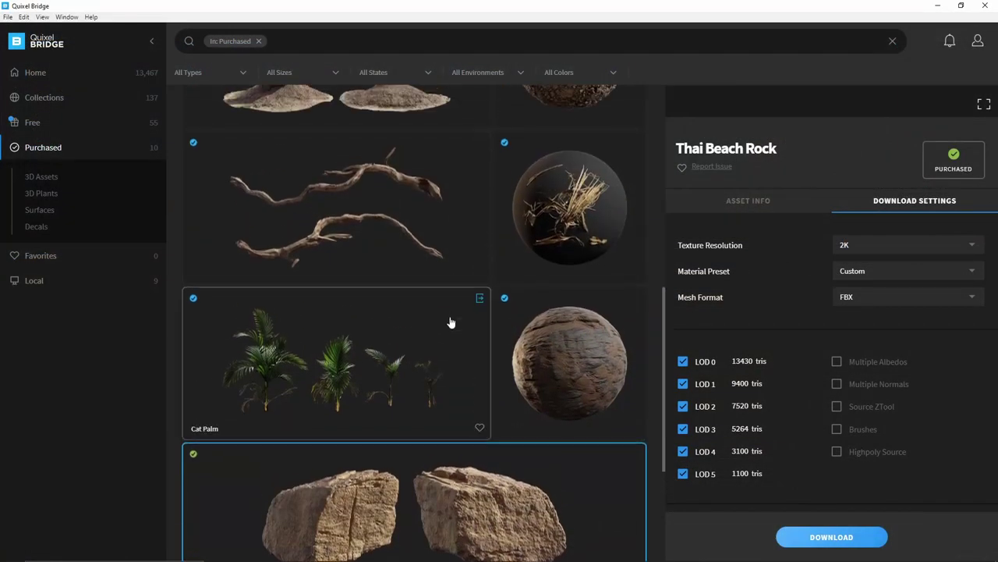
click(451, 324)
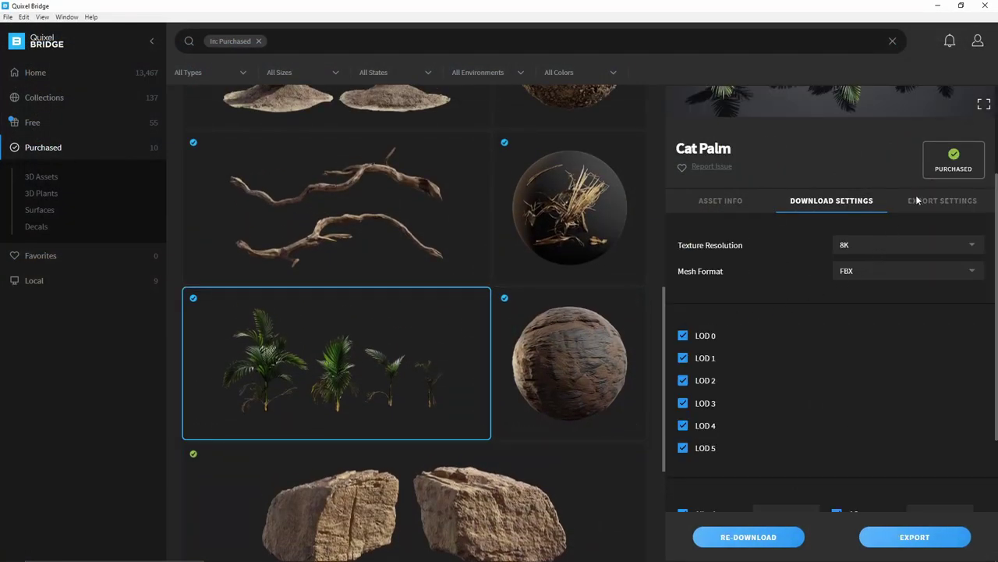
click(917, 202)
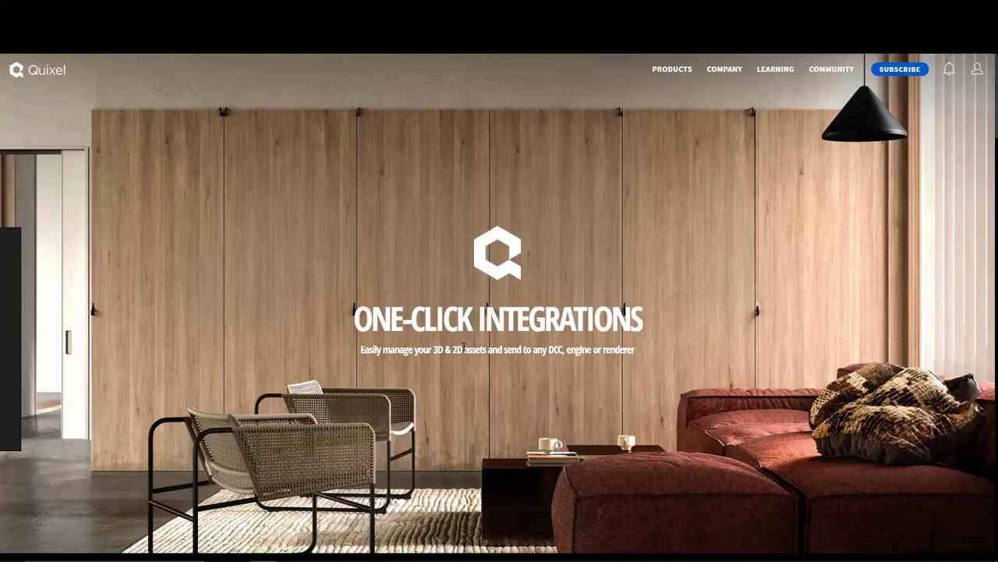
- Download the Blender Bridge plugin v3.2 from the Quixel website and install it as an add-on in Blender
scroll(408, 330, down, 5)
click(339, 320)
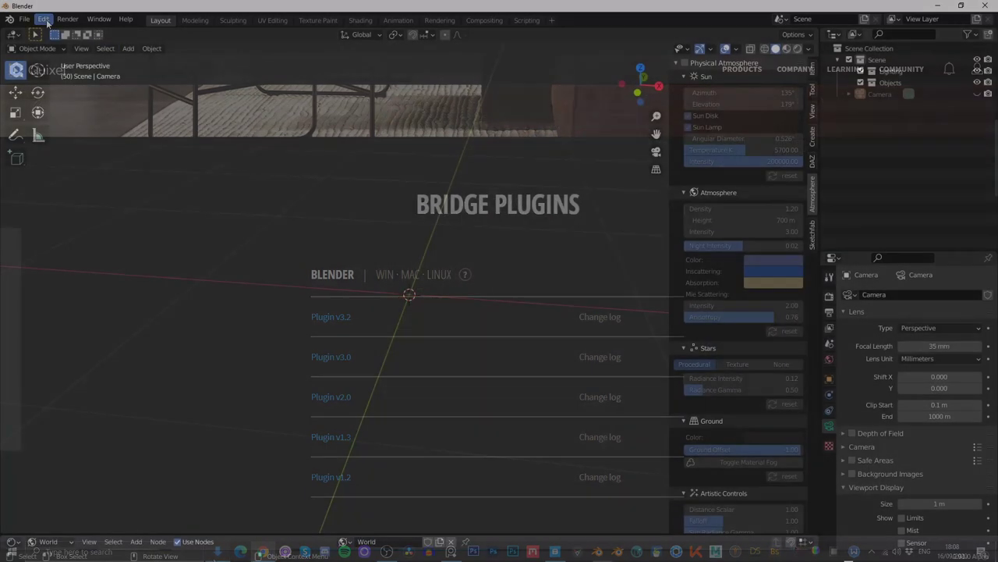
click(42, 20)
click(78, 190)
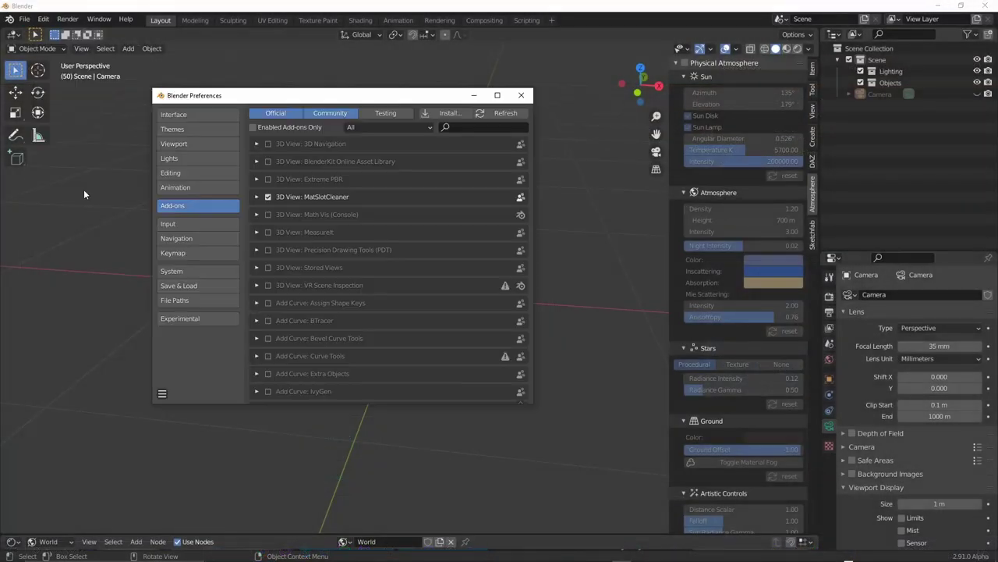
click(443, 113)
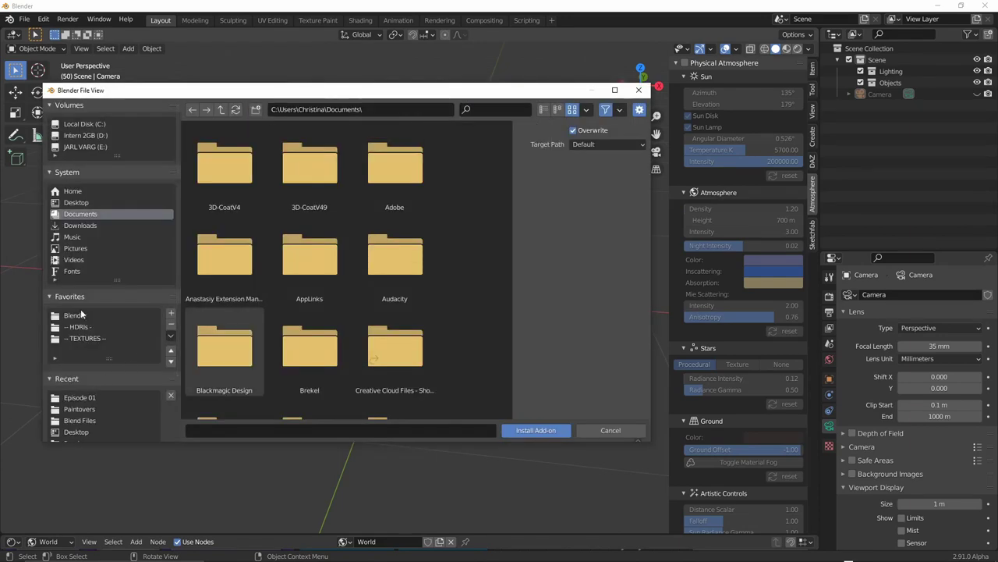
scroll(312, 312, down, 5)
click(407, 352)
click(536, 430)
- Expand the Megascans Plugin add-on entry, enable it, and close the Blender preferences
click(256, 144)
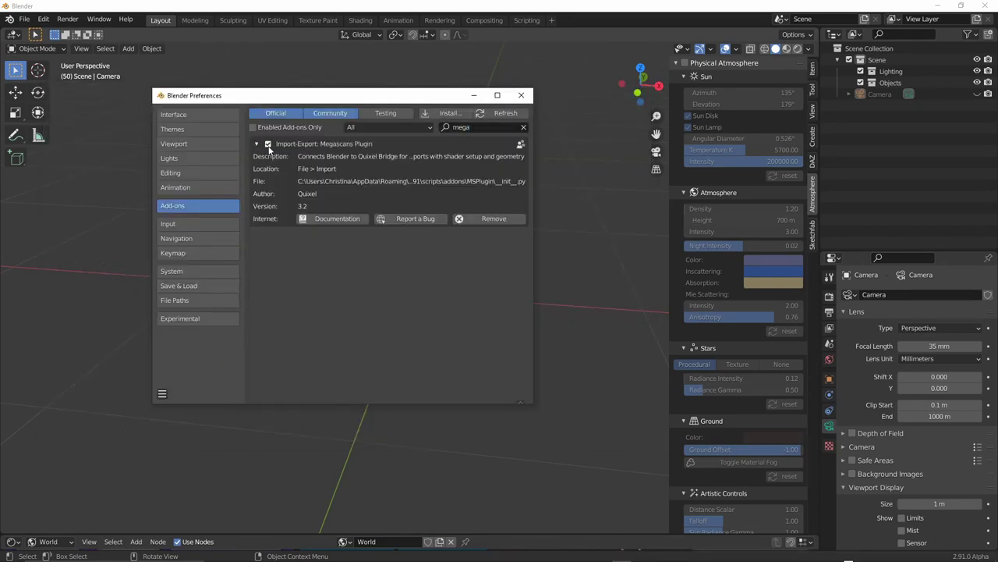
click(163, 394)
click(521, 95)
- Run the Megascans: Import Alembic Files import command
click(24, 18)
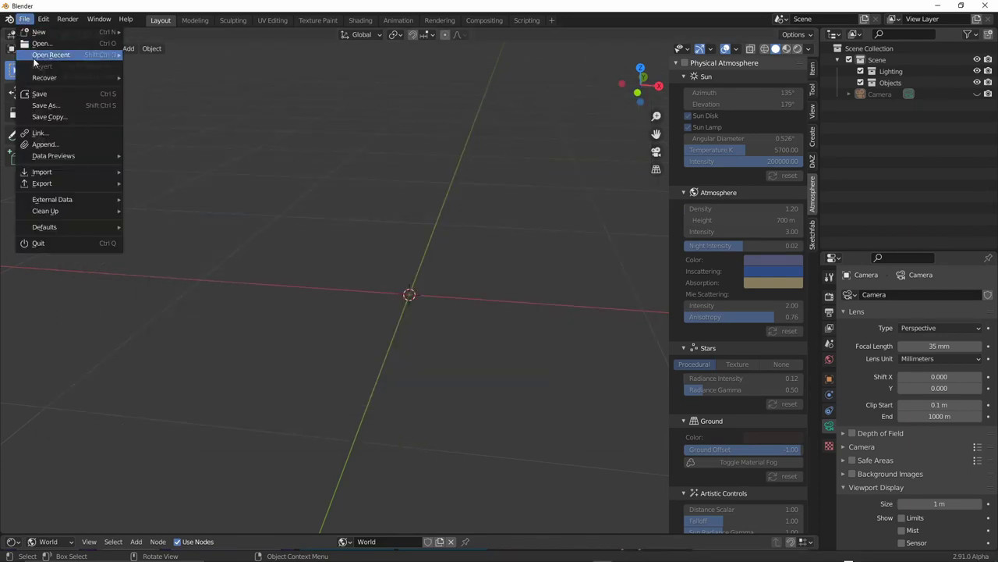
mouse_move(63, 171)
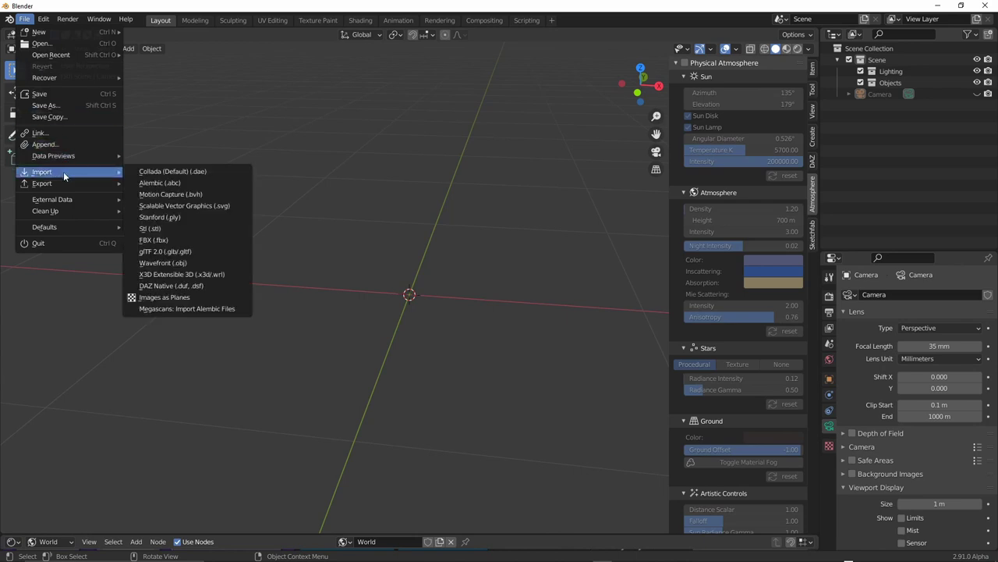
click(210, 309)
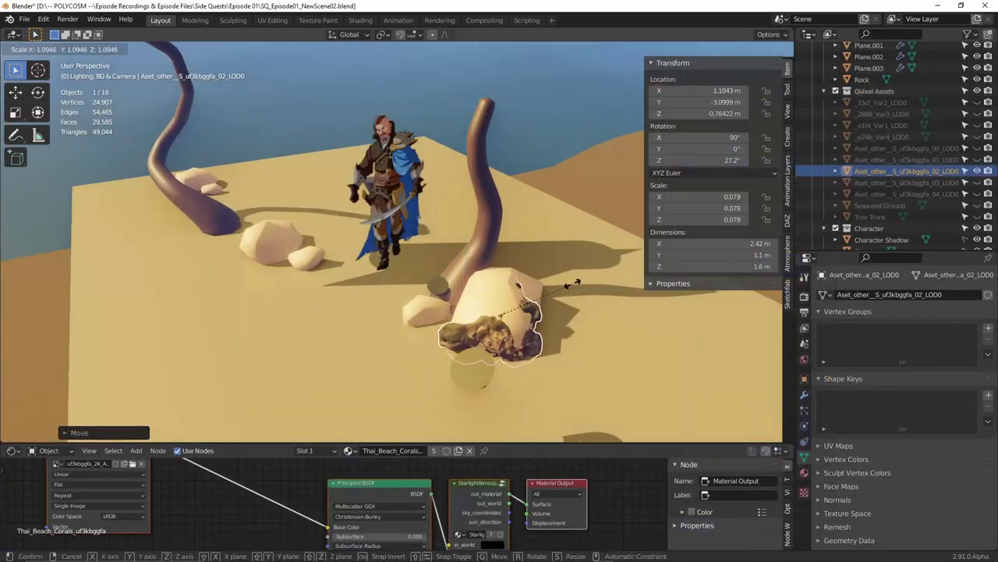
- Move the small Aset_other__S_uf3kbggfa_04_LOD0 coral rock along Y near the blockout rocks left of the swordsman
middle_drag(210, 311, 565, 279)
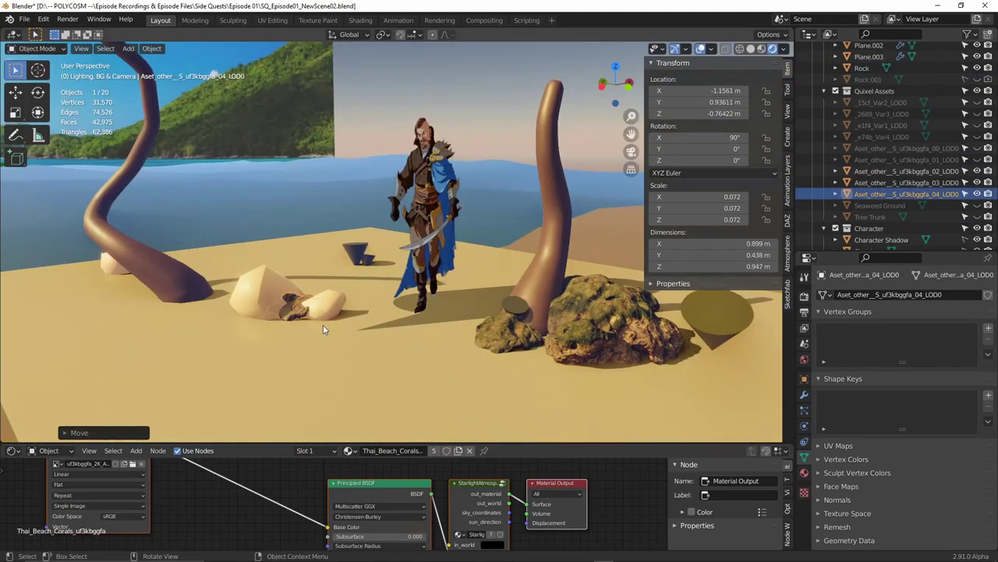
key(g)
key(y)
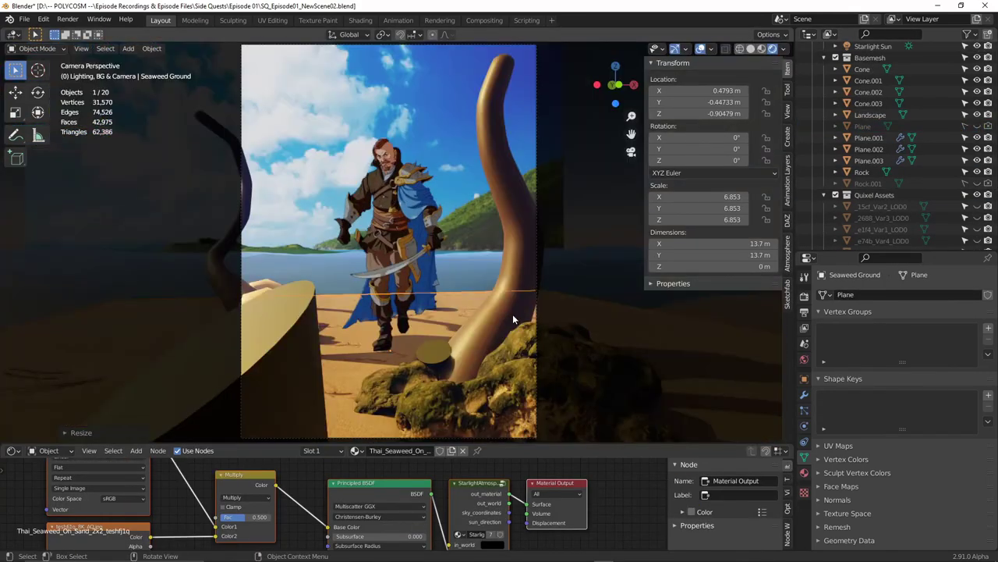
- Move the Seaweed Ground plane vertically along Z to align it with the beach
key(g)
key(z)
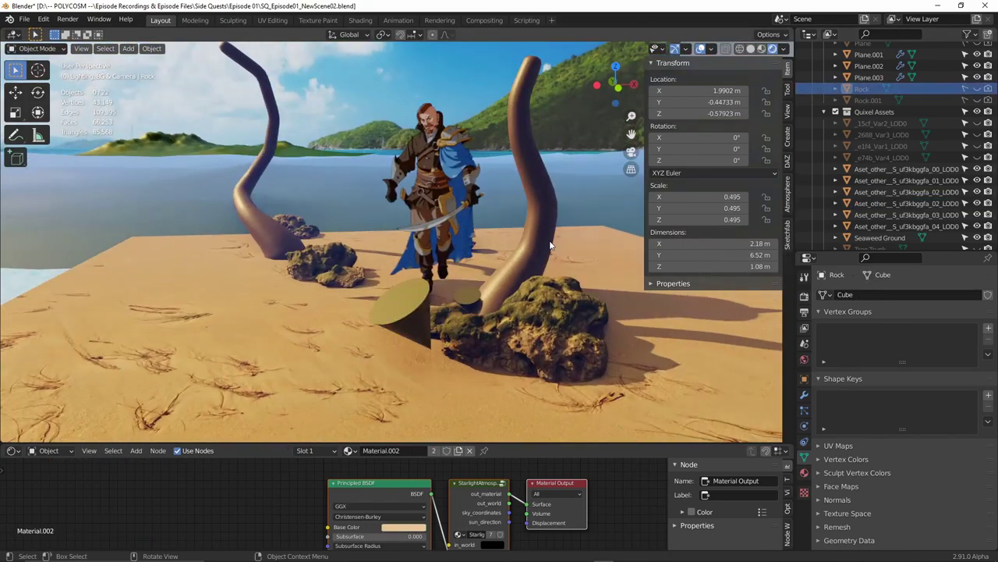
scroll(908, 129, down, 5)
scroll(909, 129, up, 5)
- Select the _2688_Var3_LOD0 palm plant, then scale, move and rotate it about Z on the sand
click(909, 125)
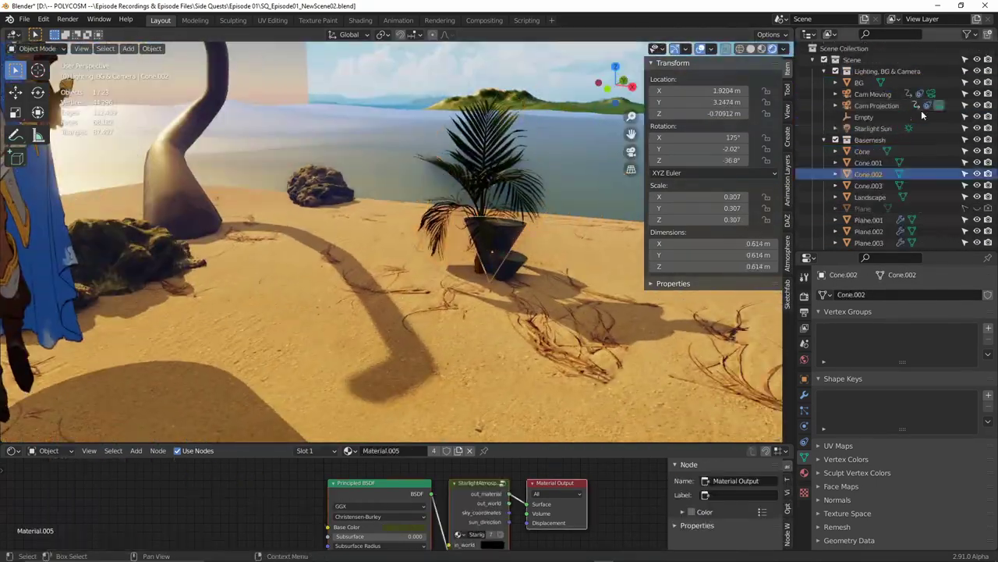
click(881, 154)
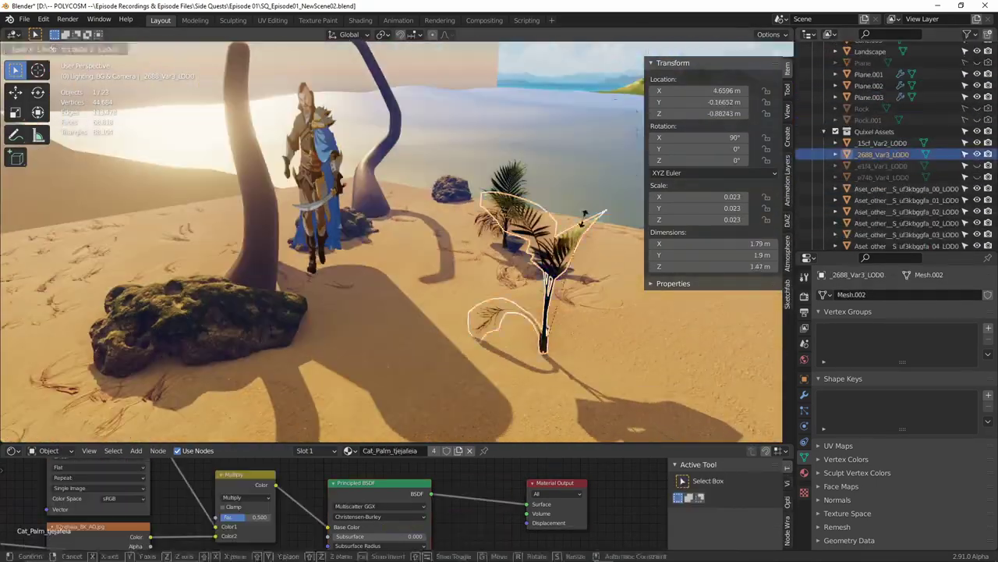
key(s)
key(g)
key(r)
key(z)
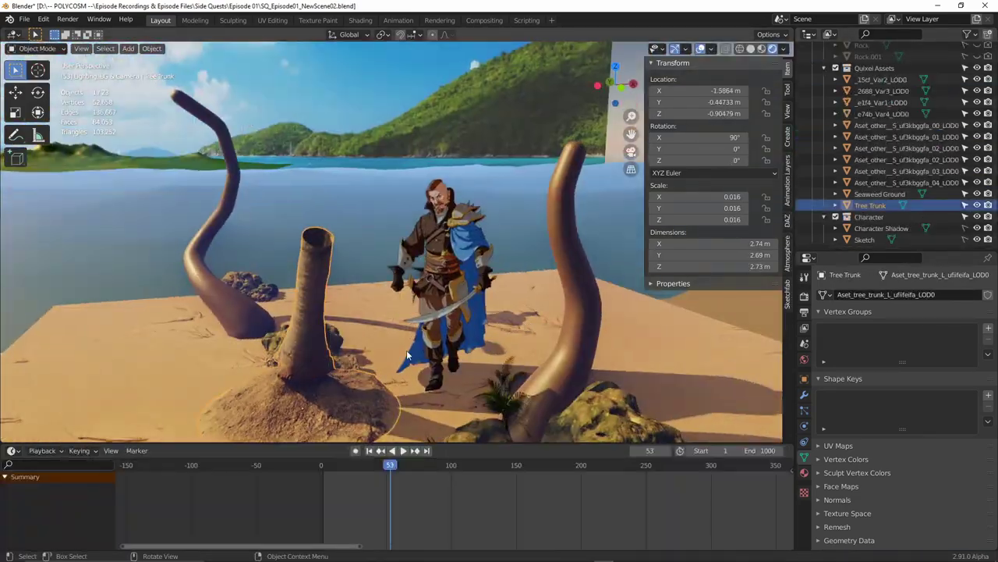
- Move the Tree Trunk onto the curved blockout trunk standing by the mossy rocks
key(g)
key(y)
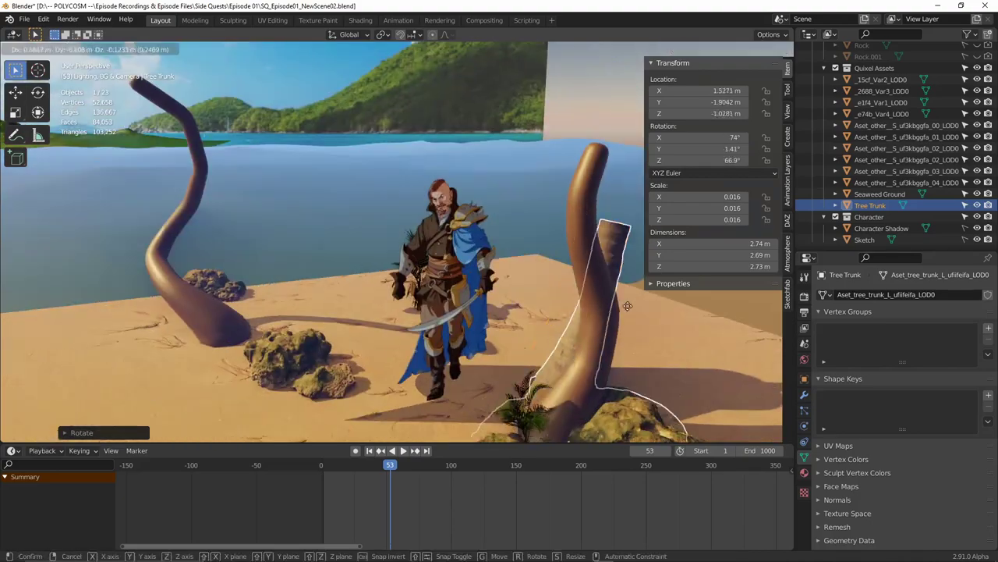
- Bend the Tree Trunk mesh with proportional editing so its vertices follow the curve of the blockout trunk
key(Tab)
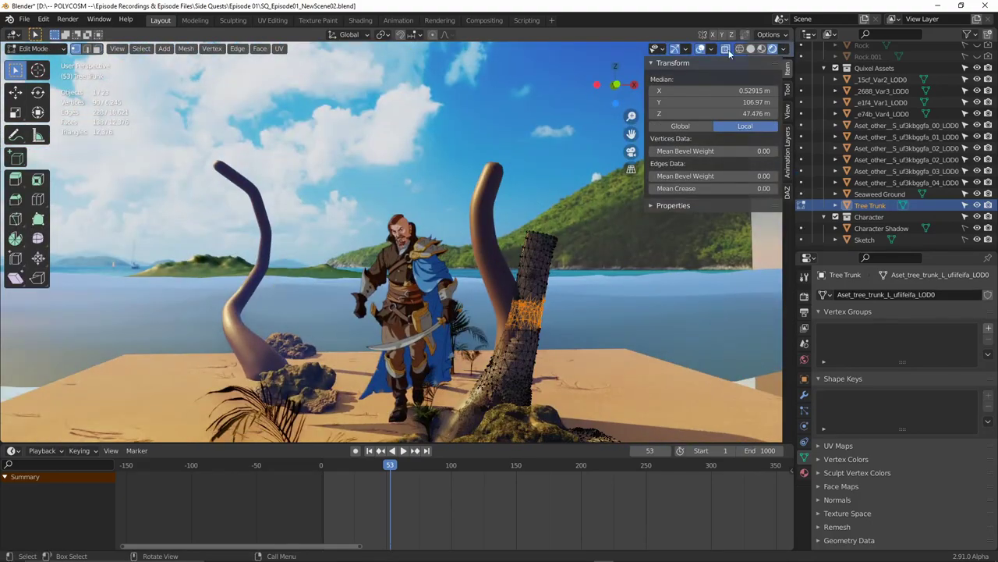
key(o)
key(g)
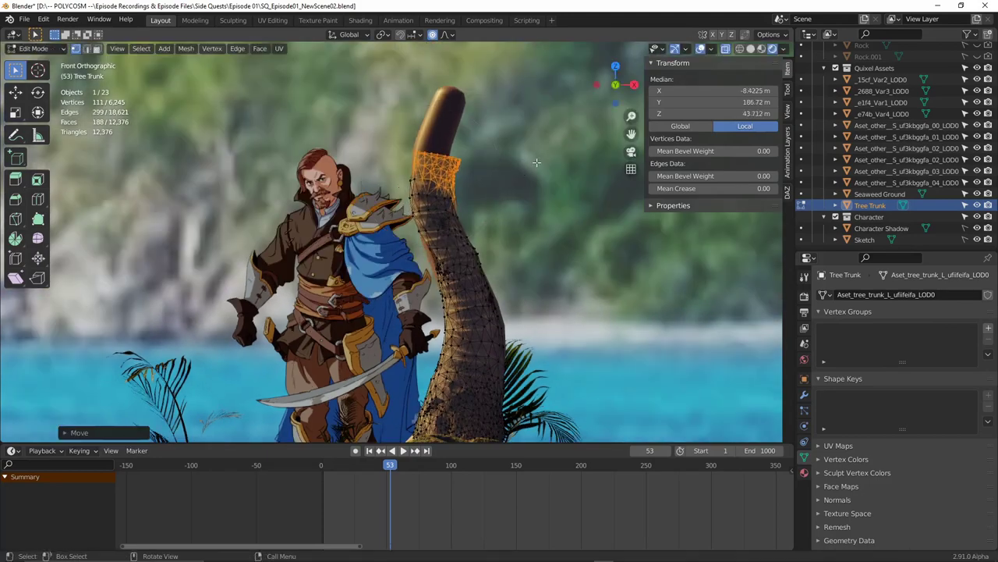
drag(383, 134, 509, 271)
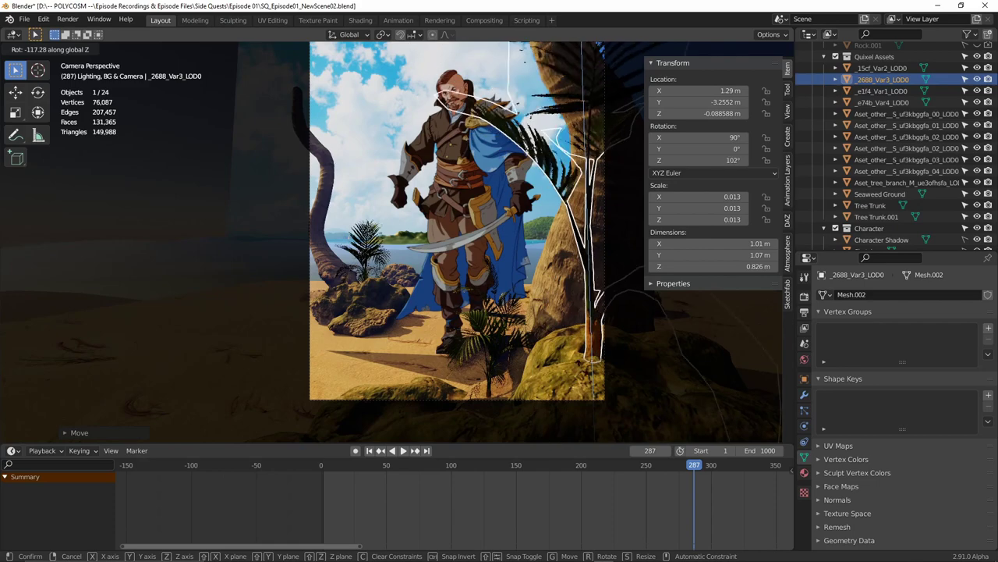
- Turn the _2688_Var3_LOD0 palm about Z and scale it down to about 0.008 beside the large trunk
click(596, 321)
key(s)
key(r)
key(z)
click(571, 368)
key(s)
click(580, 362)
- Tilt the palm to a rotation of about 94.5°, 3.75°, -76.4° and preview it in the camera animation
key(r)
key(r)
click(663, 341)
key(r)
click(693, 365)
key(g)
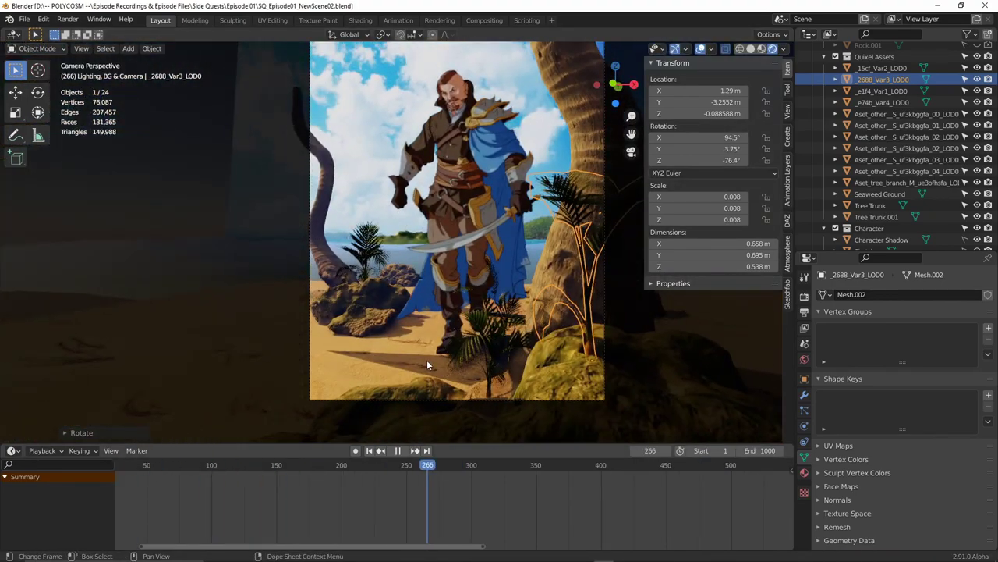
key(space)
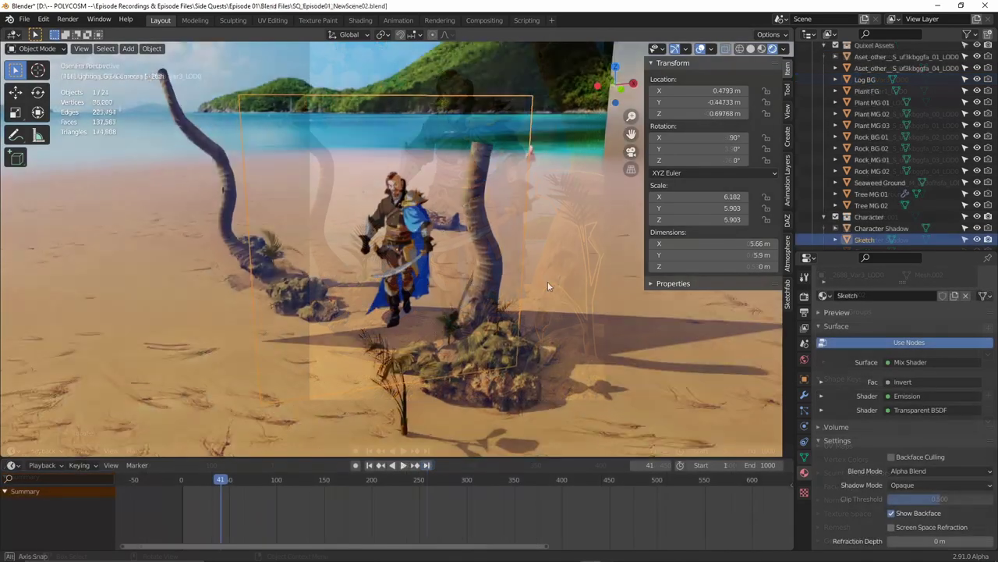
- Enable the transparent film background in the render settings
mouse_move(548, 282)
middle_down()
mouse_move(583, 287)
mouse_move(489, 286)
middle_up()
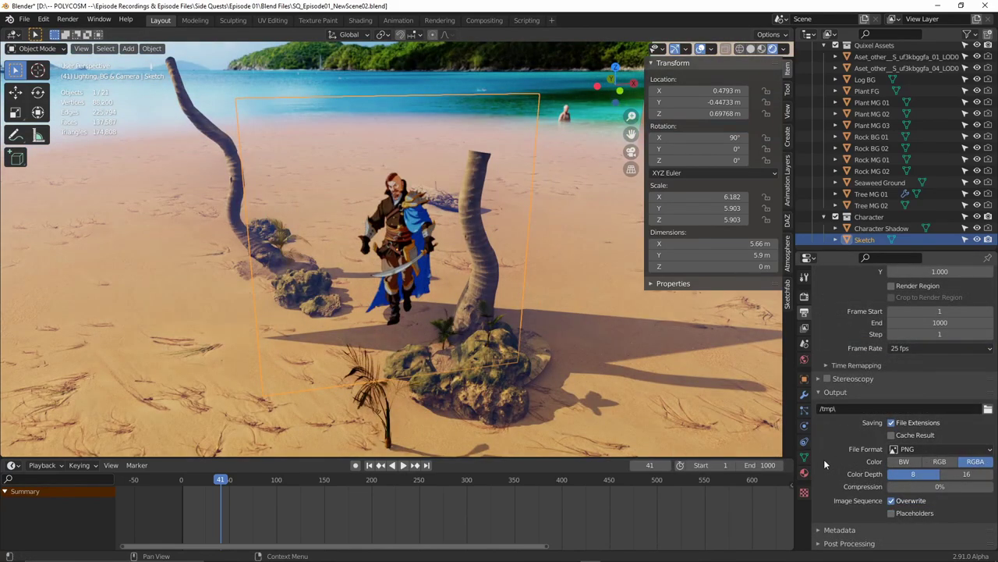
click(805, 298)
scroll(852, 392, down, 2)
scroll(852, 392, down, 2)
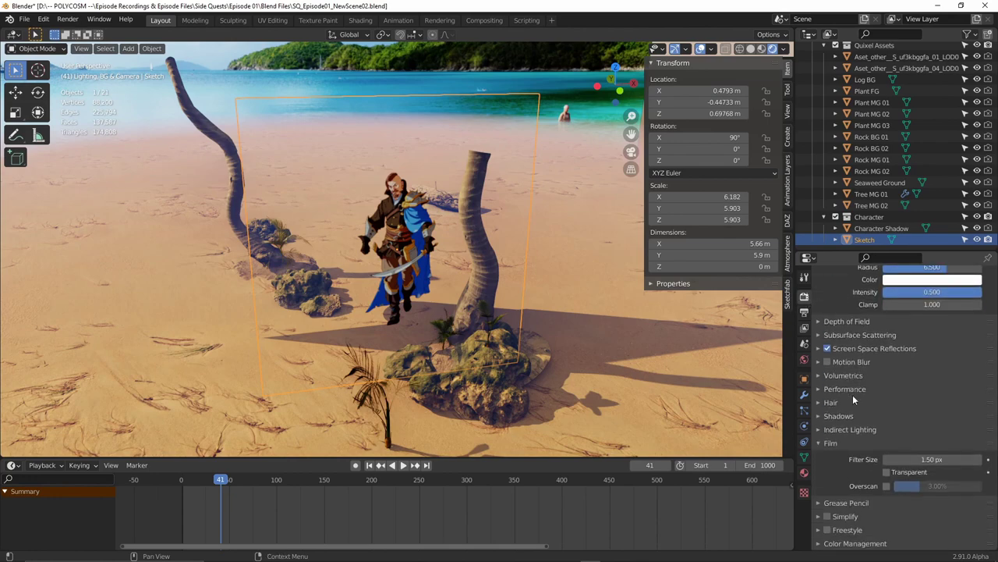
click(887, 471)
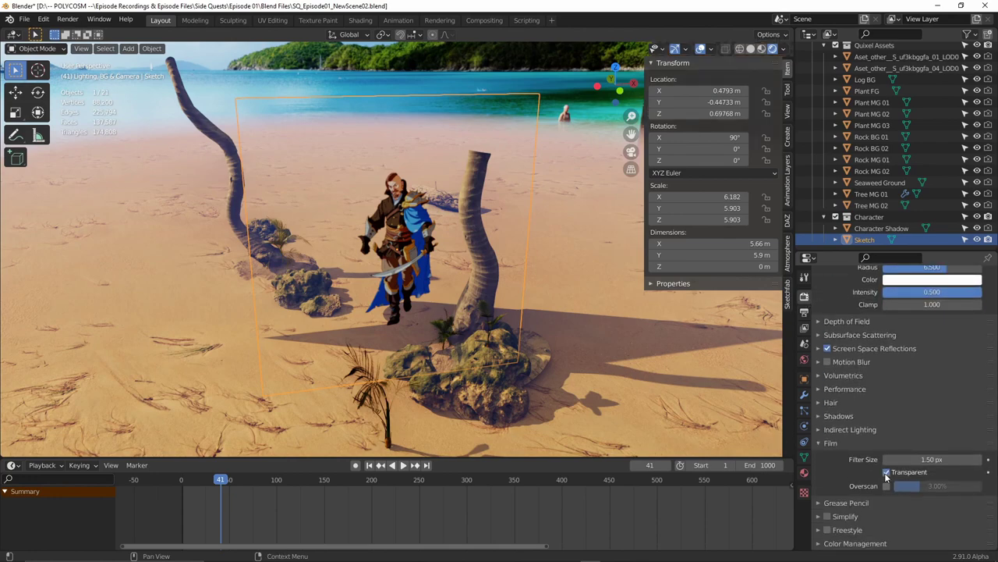
- Return to the camera view and examine the output resolution settings
scroll(663, 320, down, 5)
mouse_move(643, 318)
middle_down()
mouse_move(618, 313)
mouse_move(664, 306)
mouse_move(546, 304)
middle_up()
key(KP_0)
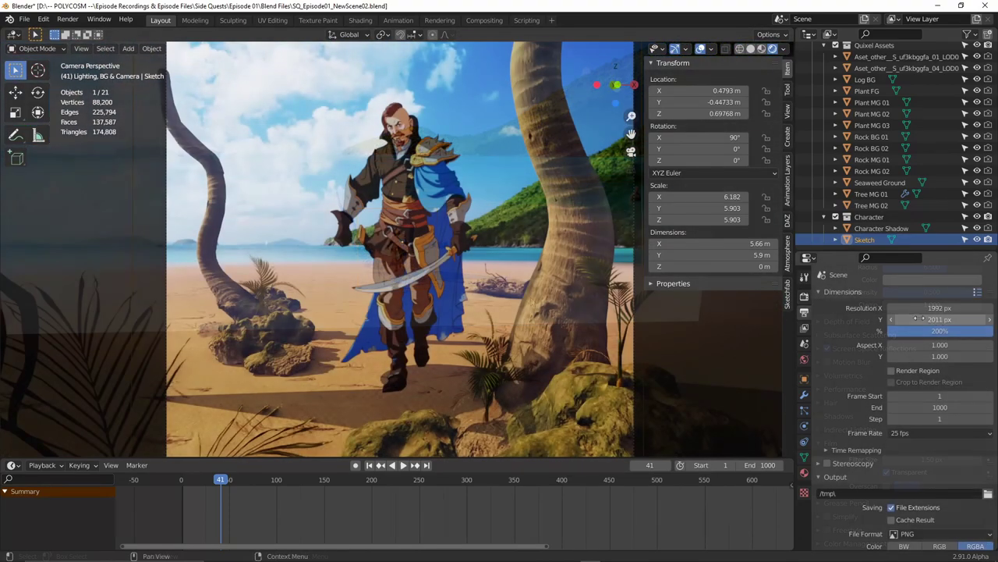
mouse_move(919, 319)
mouse_down()
mouse_move(891, 319)
mouse_move(936, 319)
mouse_move(881, 319)
mouse_move(913, 319)
mouse_up()
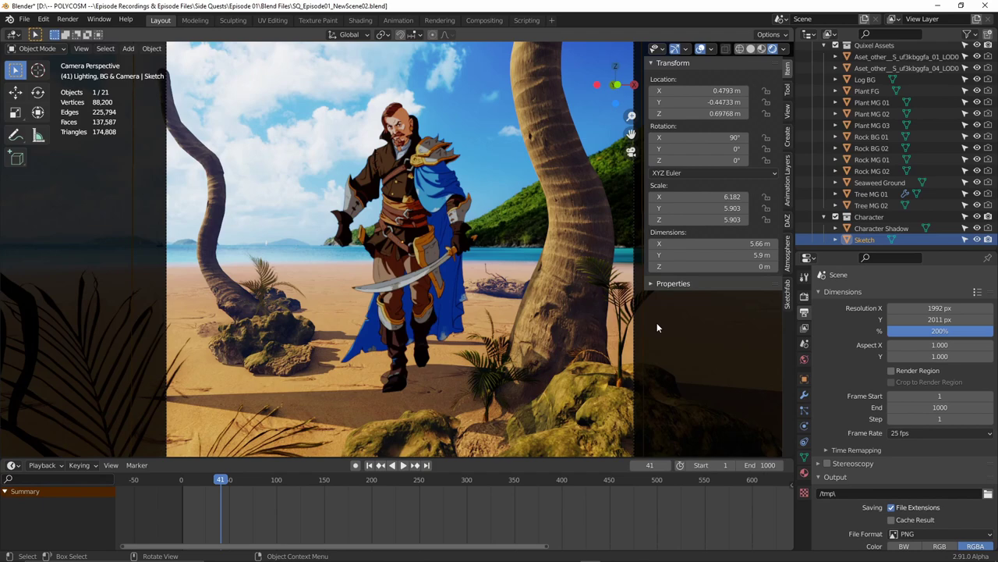
- Scrub and play the camera animation, stopping at frame 239
drag(217, 482, 486, 471)
click(396, 466)
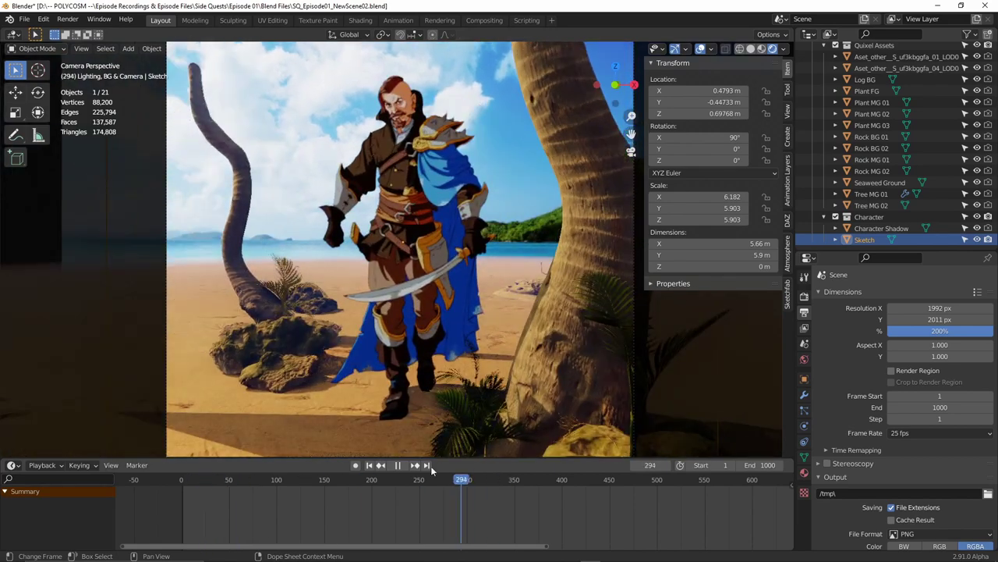
mouse_move(418, 471)
mouse_down()
mouse_move(176, 487)
mouse_move(409, 479)
mouse_up()
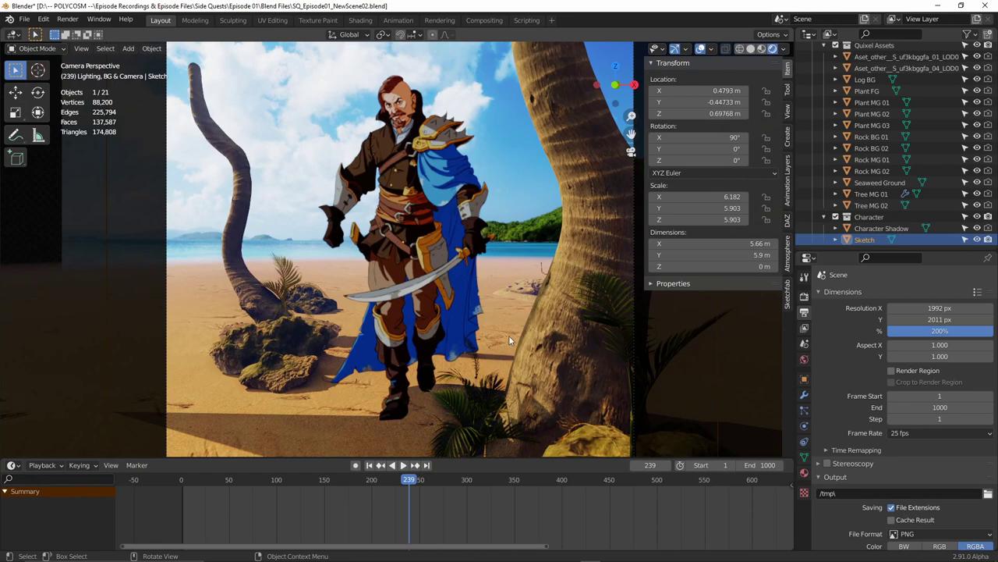
- Render the still of the foremost palm trunk layer, inspect the full image and open the image options for saving
key(F12)
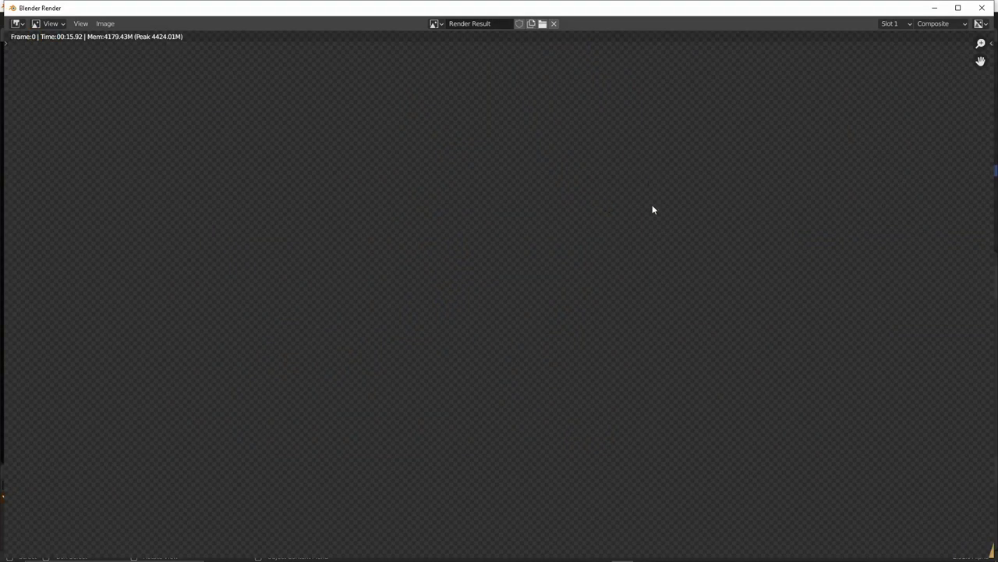
scroll(652, 206, down, 6)
middle_drag(603, 276, 604, 235)
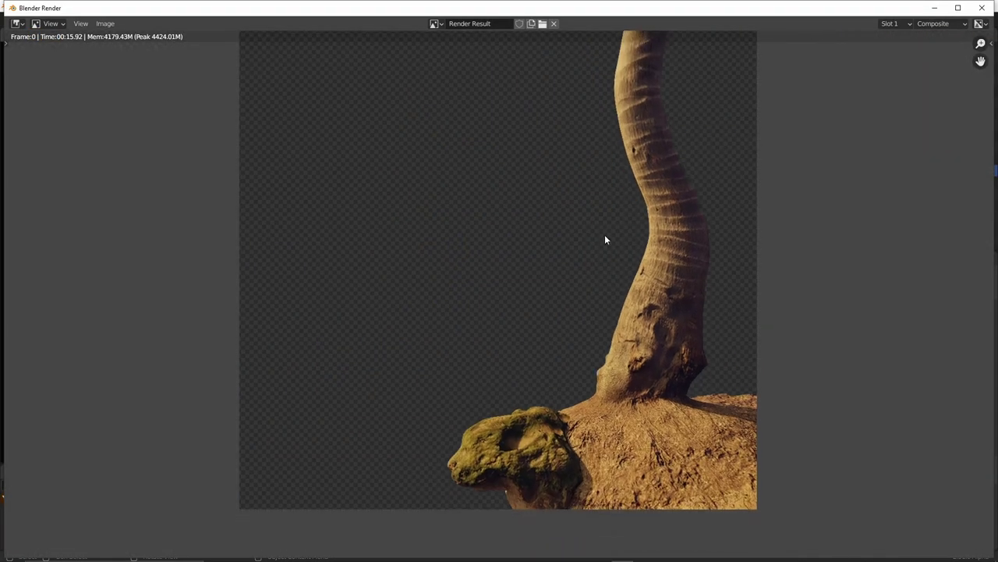
click(103, 25)
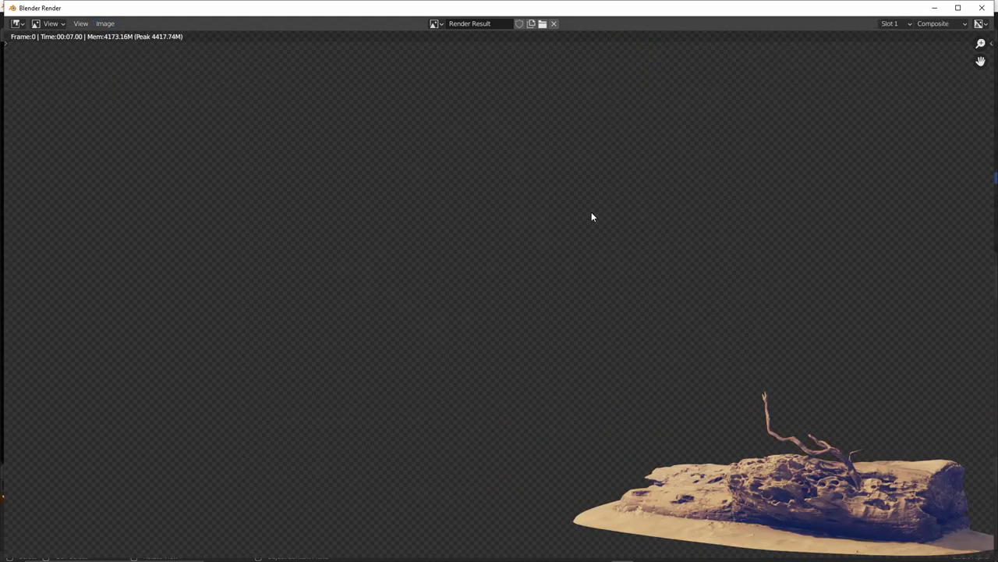
- Save the rendered background rock and log layer as BG_01.png in the Renders folder
scroll(585, 216, down, 3)
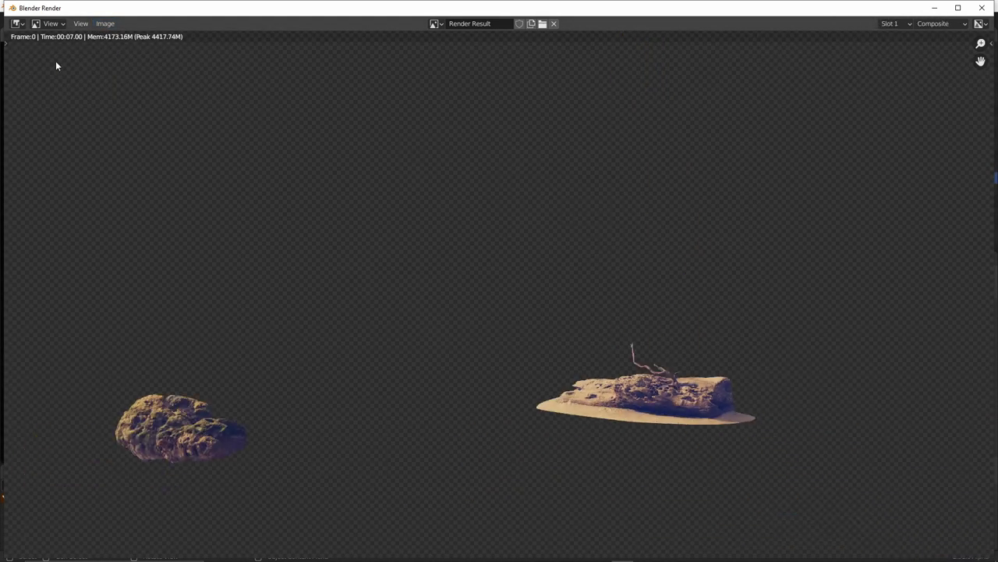
click(106, 25)
click(120, 104)
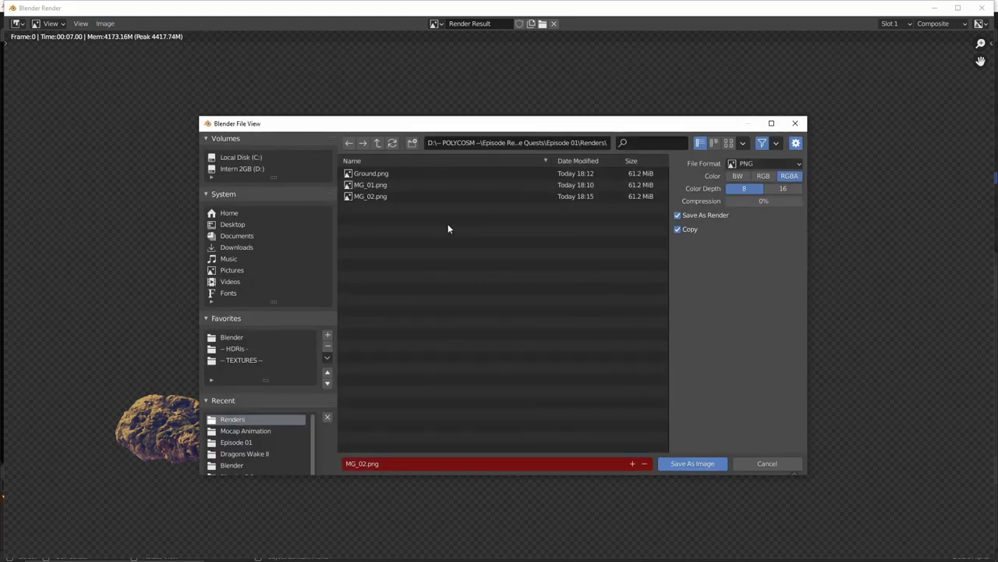
click(362, 463)
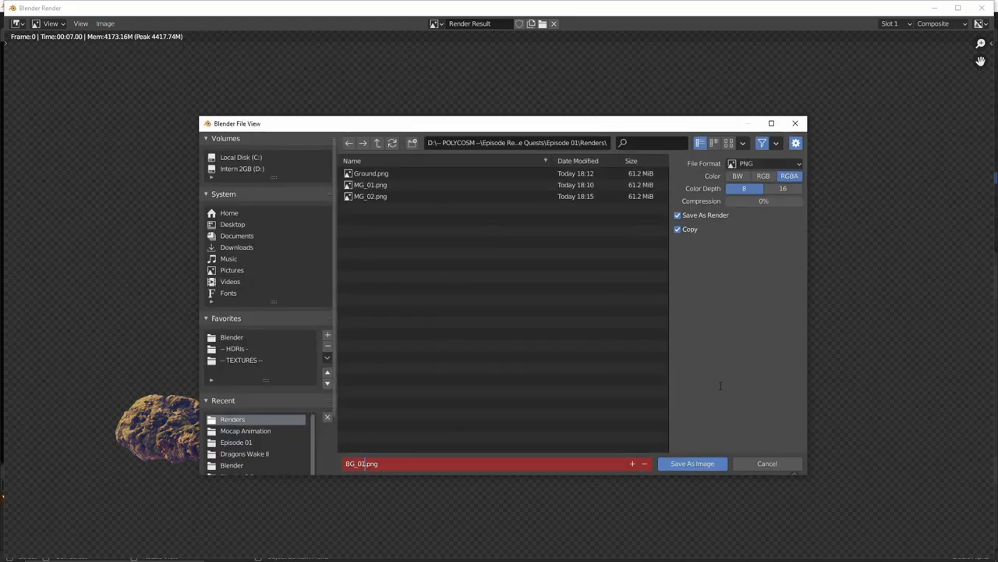
key(Return)
click(693, 463)
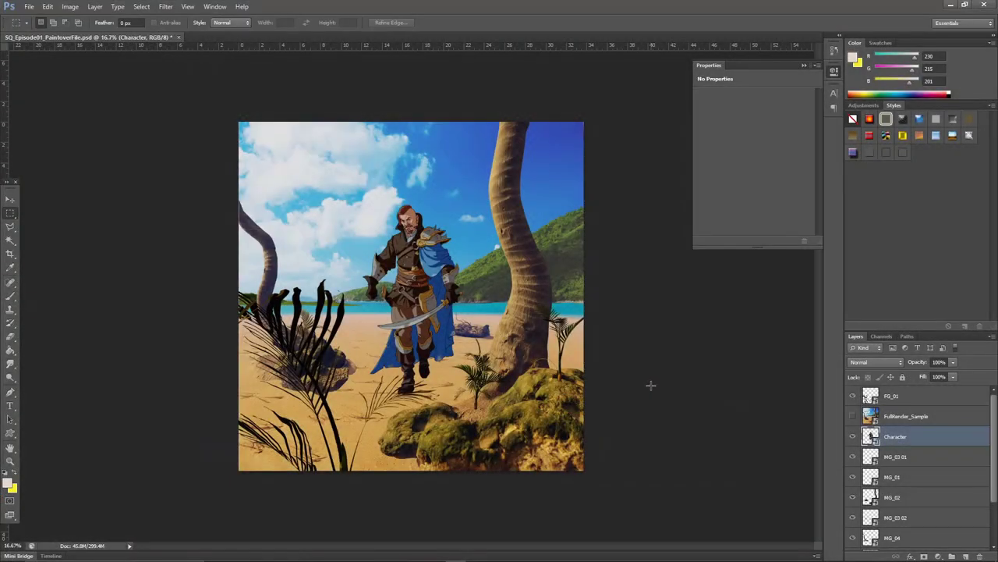
- In the Photoshop paintover file, show the Ground, BG_01, MG_04, MG_03 02 and MG_02 layers over BG_Main
scroll(861, 421, down, 3)
scroll(861, 421, up, 3)
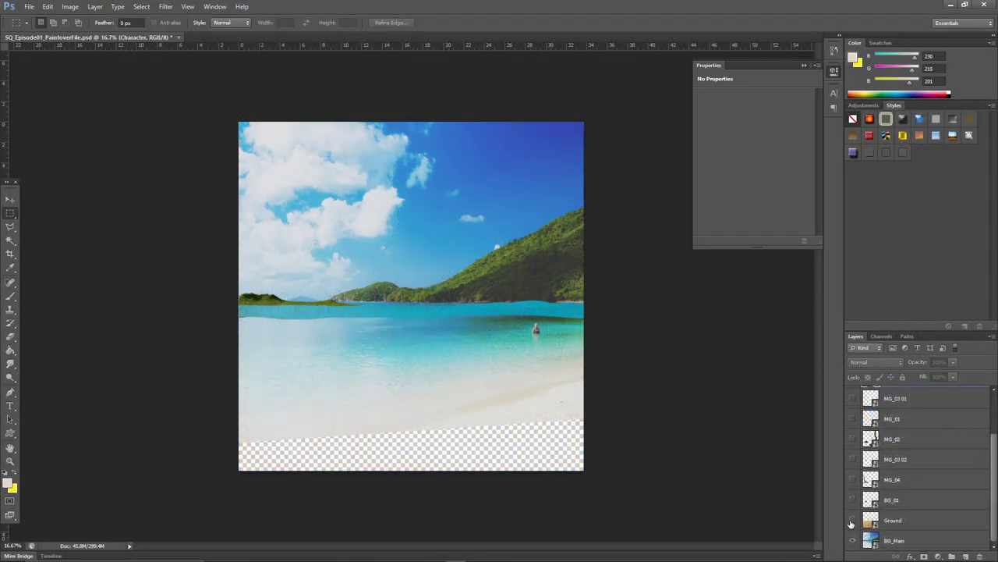
click(852, 522)
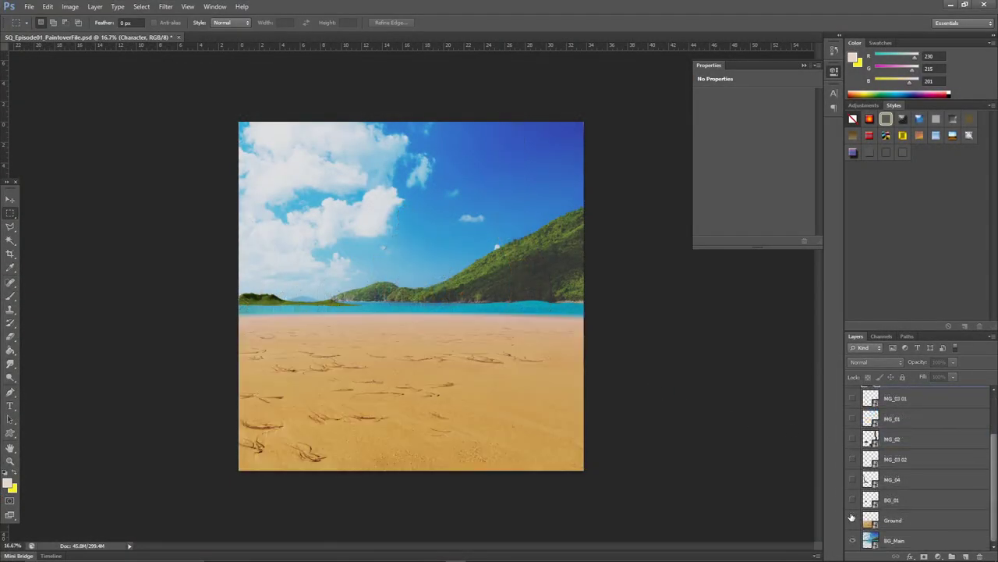
click(854, 500)
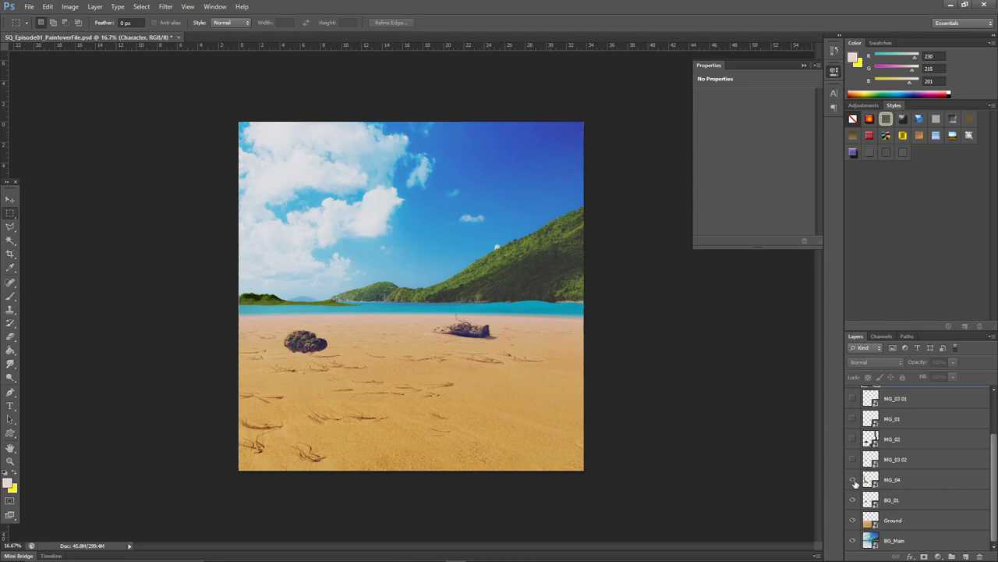
click(854, 480)
click(854, 460)
click(853, 440)
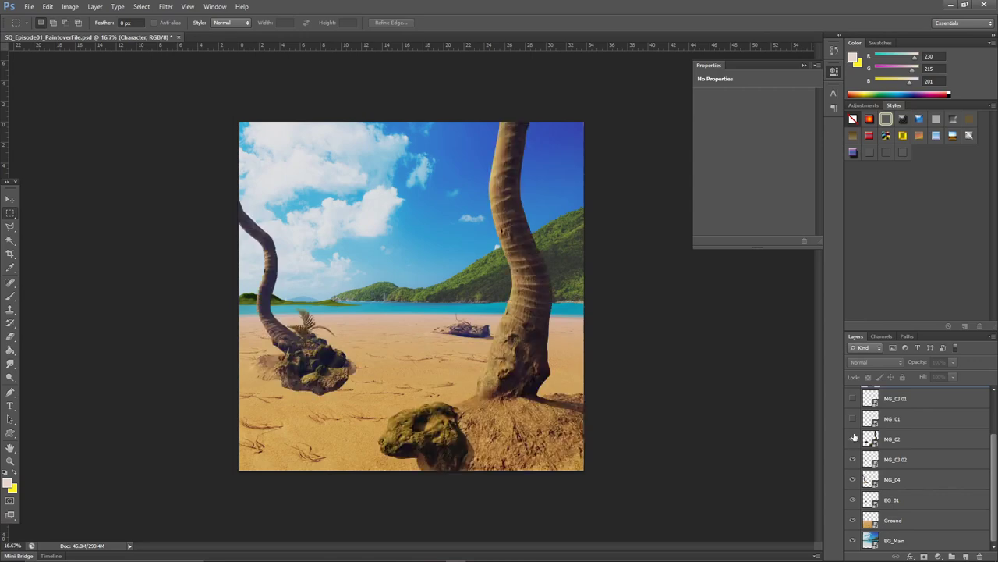
- Show the MG_01, MG_03 01, Character and FG_01 layers to complete the composite
click(853, 419)
click(853, 398)
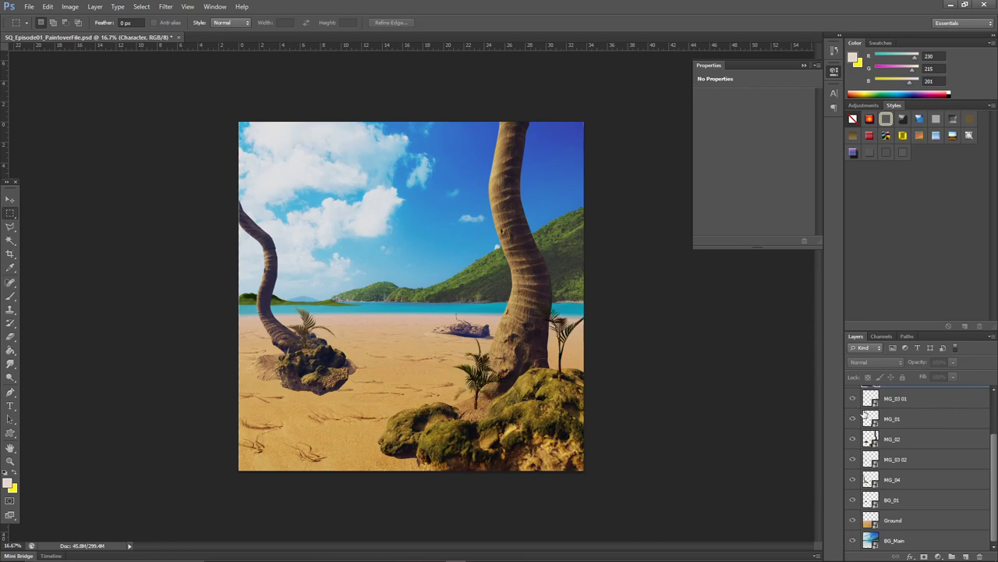
scroll(871, 421, up, 2)
click(854, 420)
scroll(854, 422, up, 1)
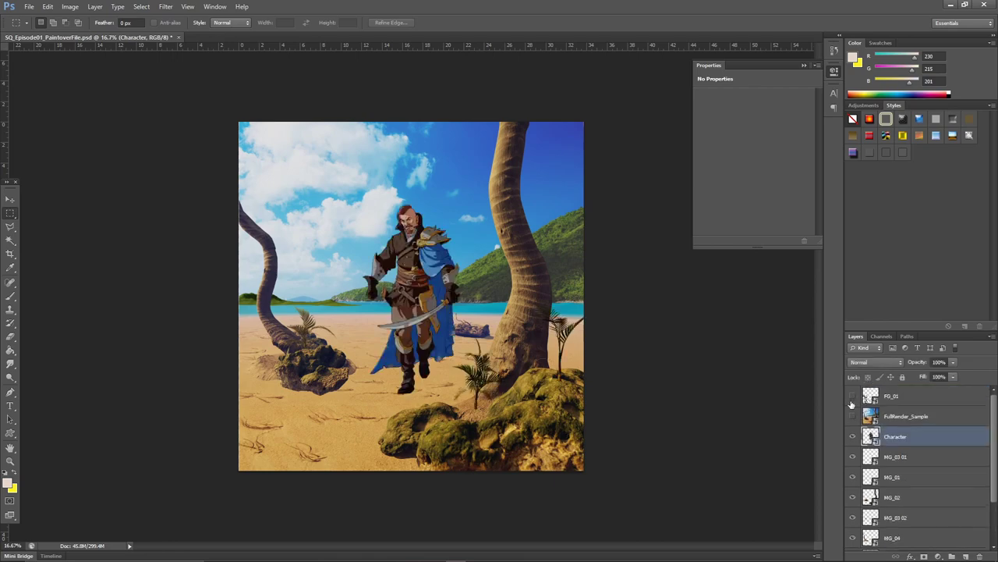
click(853, 396)
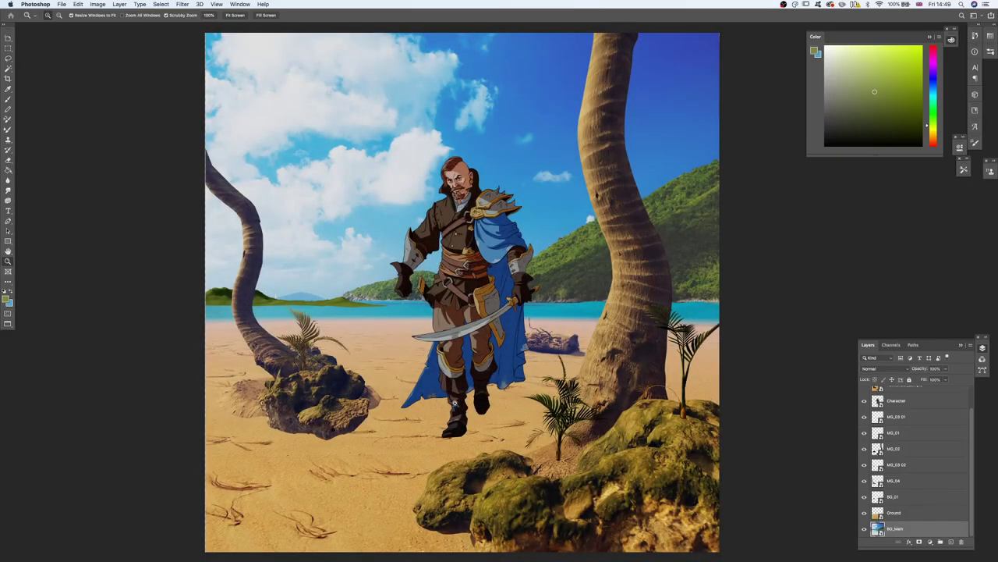
- Apply a Surface Blur with radius 14 pixels and threshold 17 levels to the BG_Main layer
click(181, 4)
mouse_move(211, 96)
click(312, 172)
drag(681, 205, 538, 325)
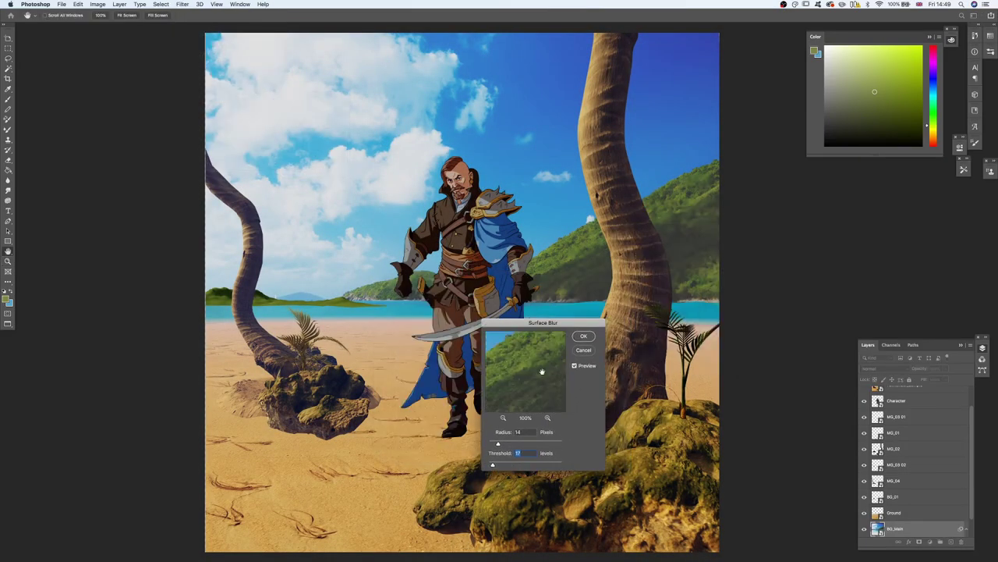
click(577, 351)
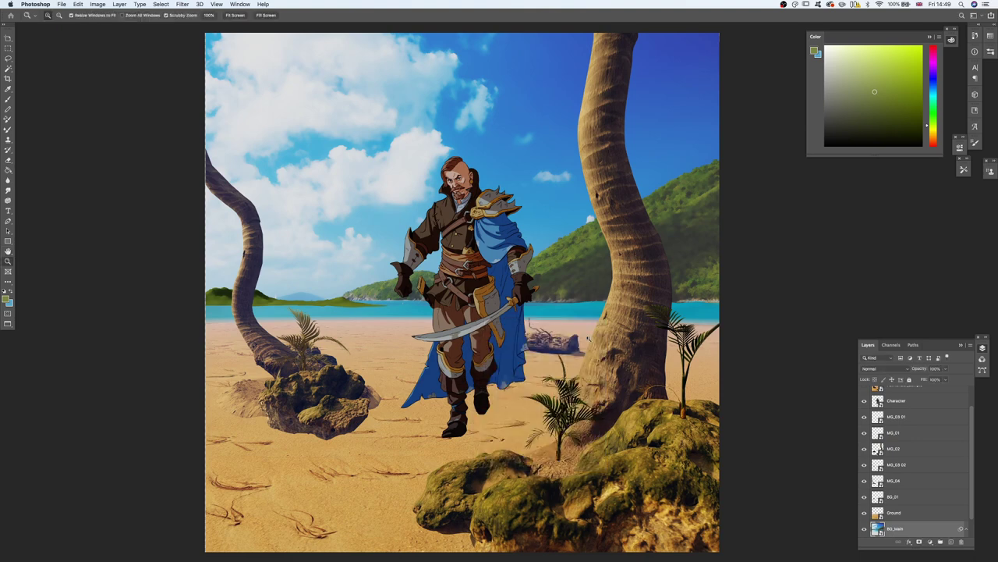
- Add a new layer above BG_Main and choose a brush for painting over the green hillside
click(952, 542)
key(b)
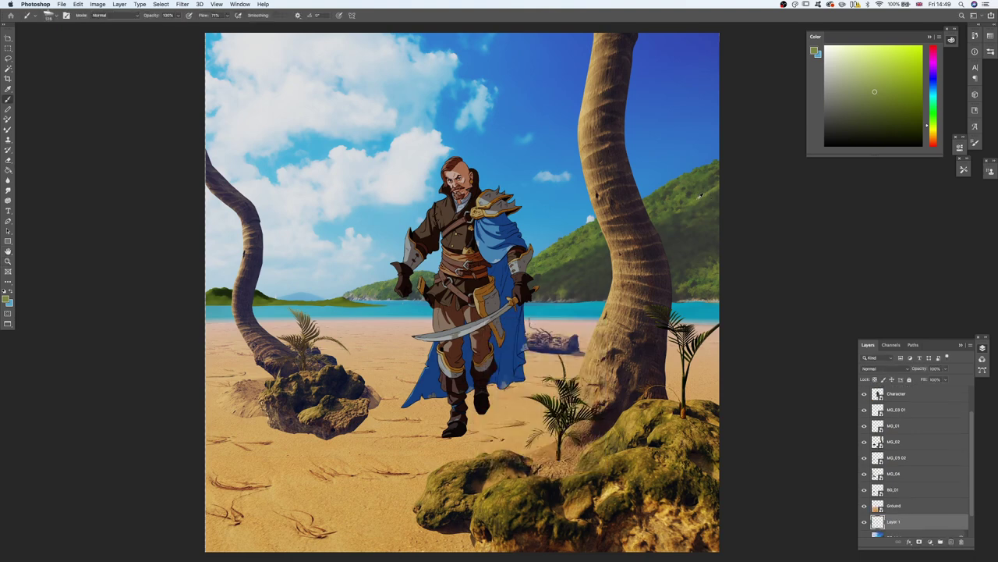
right_click(688, 199)
double_click(698, 251)
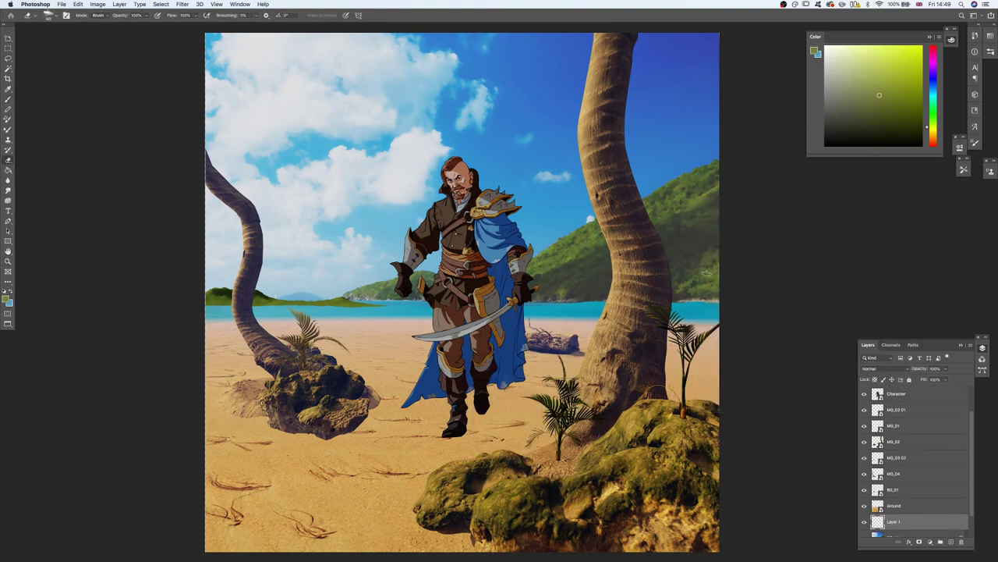
- Choose another brush and paint sampled turquoise over the shoreline at the foot of the green hillside on Layer 1
right_click(668, 269)
scroll(733, 355, up, 5)
double_click(776, 383)
alt+click(700, 310)
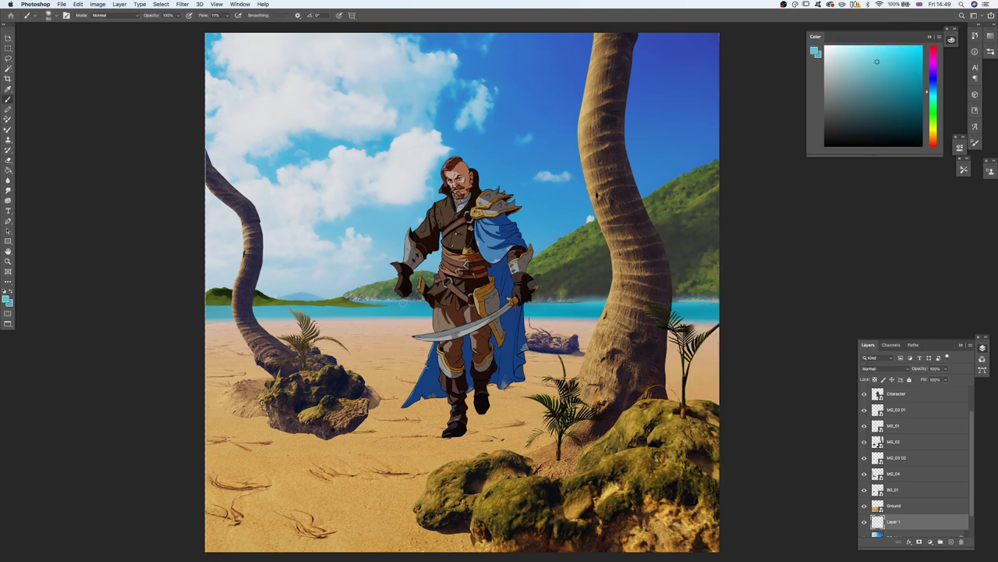
- Choose a different brush and paint over the distant islands beside the small palm with sampled dark green and pale sky colours
right_click(529, 266)
double_click(637, 390)
alt+click(277, 295)
alt+click(280, 297)
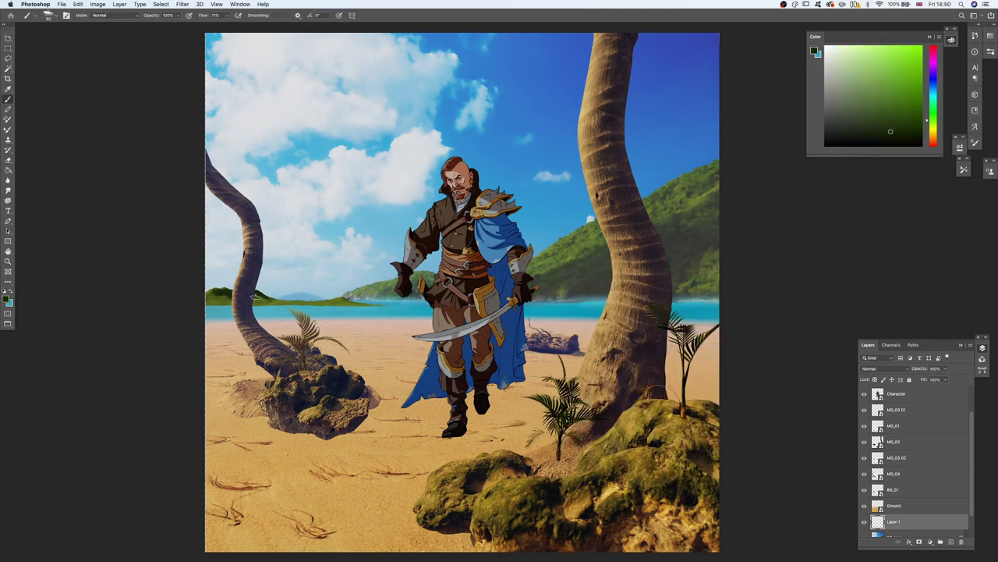
alt+click(220, 286)
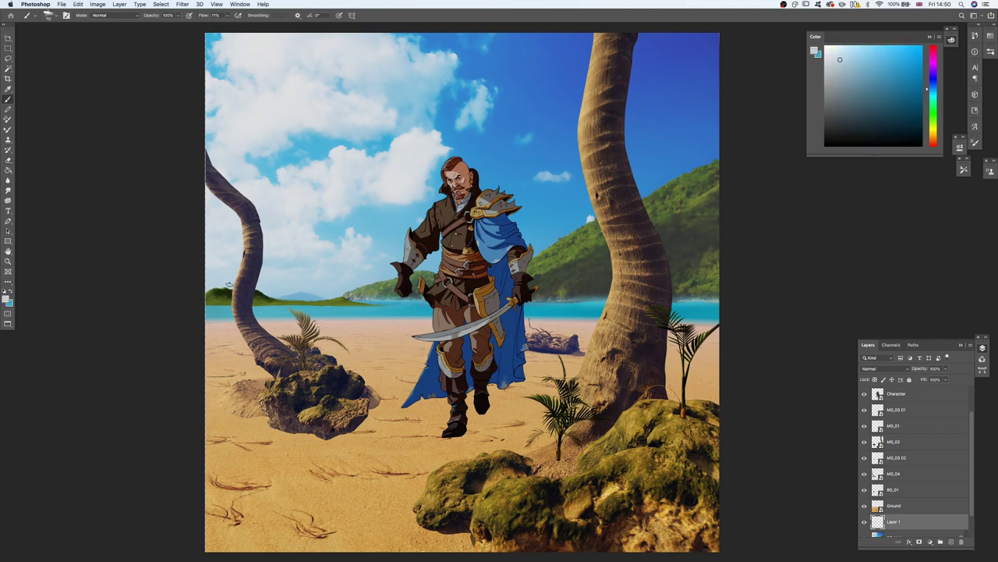
- Paint along the sea and waterline behind the swordsman with sampled sand and turquoise water tones
alt+click(336, 318)
alt+click(393, 306)
alt+click(551, 310)
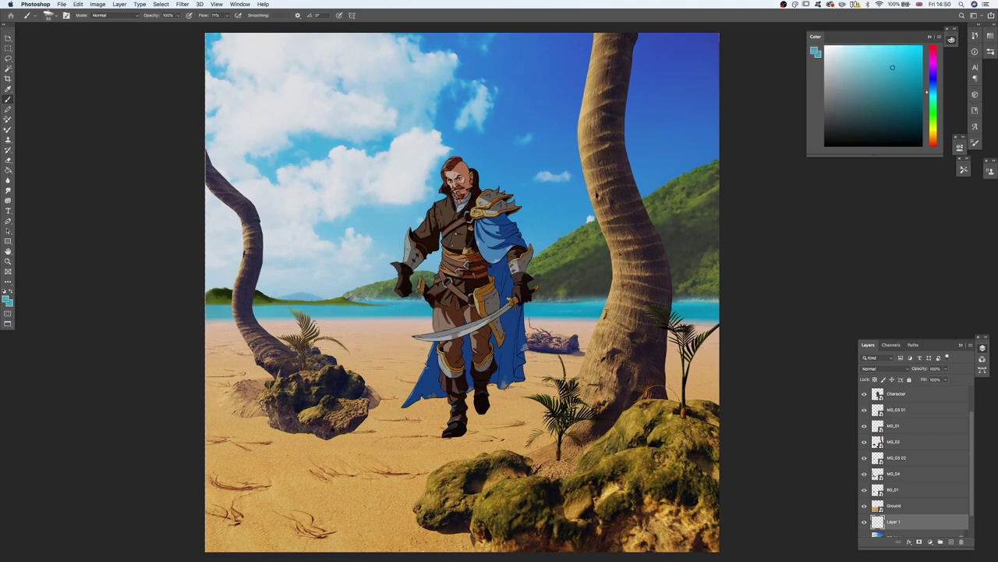
alt+click(345, 300)
key(x)
click(880, 58)
key(x)
alt+click(713, 314)
key(x)
key(x)
- Refine the edges of the large hillside and the distant hill with sampled greens and sky blues, using a smaller brush
alt+click(376, 284)
key(bracketleft)
key(bracketleft)
key(x)
alt+click(546, 246)
alt+click(675, 174)
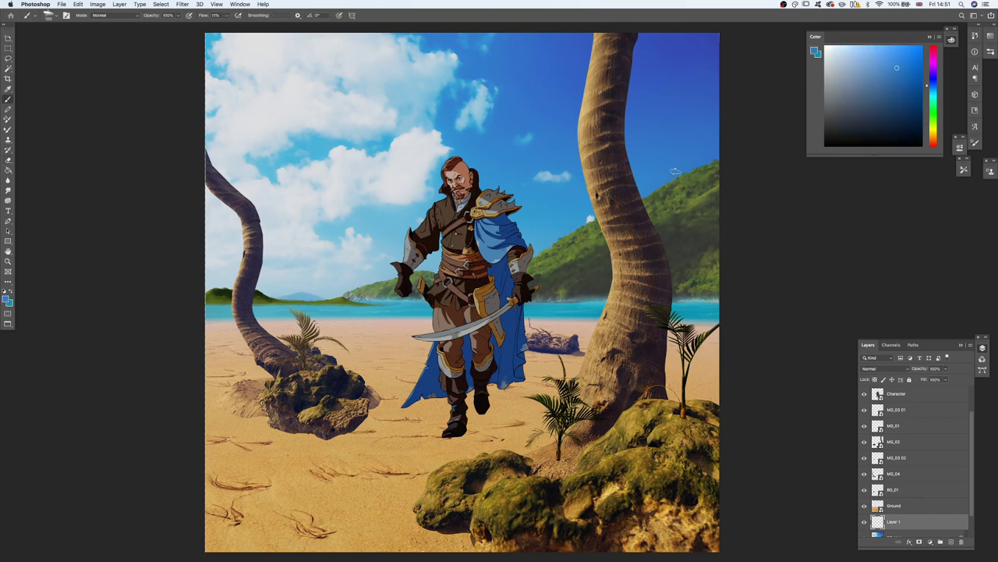
alt+click(572, 230)
alt+click(561, 245)
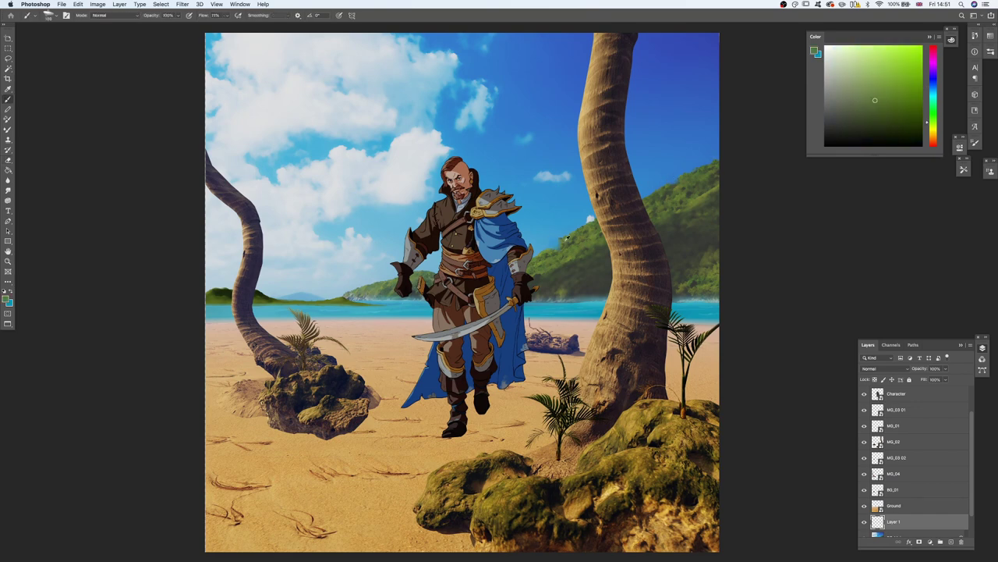
alt+click(564, 234)
alt+click(423, 272)
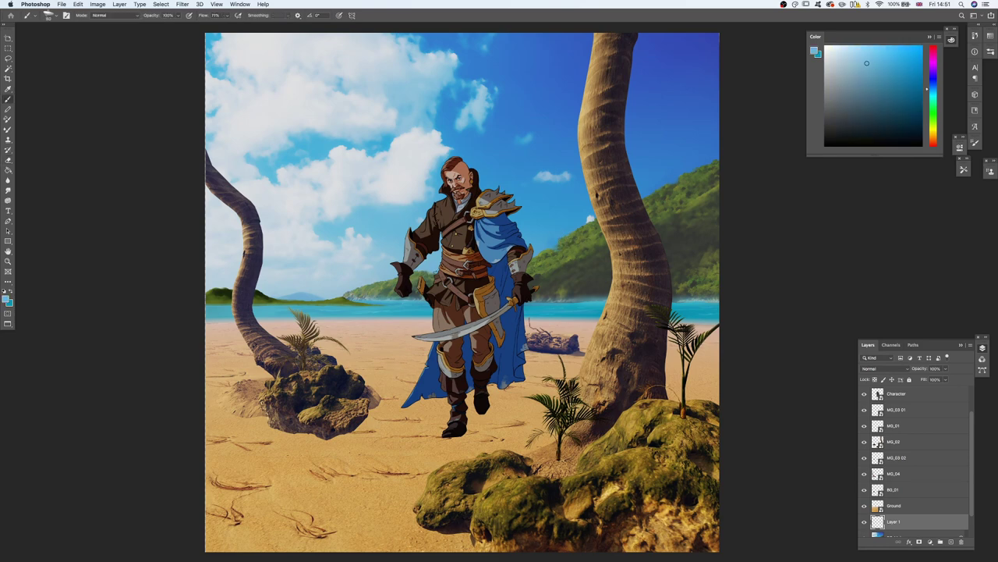
alt+click(373, 281)
alt+click(366, 283)
- Enlarge the brush and paint over the low green island behind the small palm with sampled greens and blues
alt+click(221, 297)
alt+click(226, 304)
key(bracketright)
key(bracketright)
key(bracketright)
key(bracketright)
key(bracketright)
alt+click(526, 92)
alt+click(221, 294)
alt+click(227, 294)
alt+click(250, 297)
alt+click(220, 294)
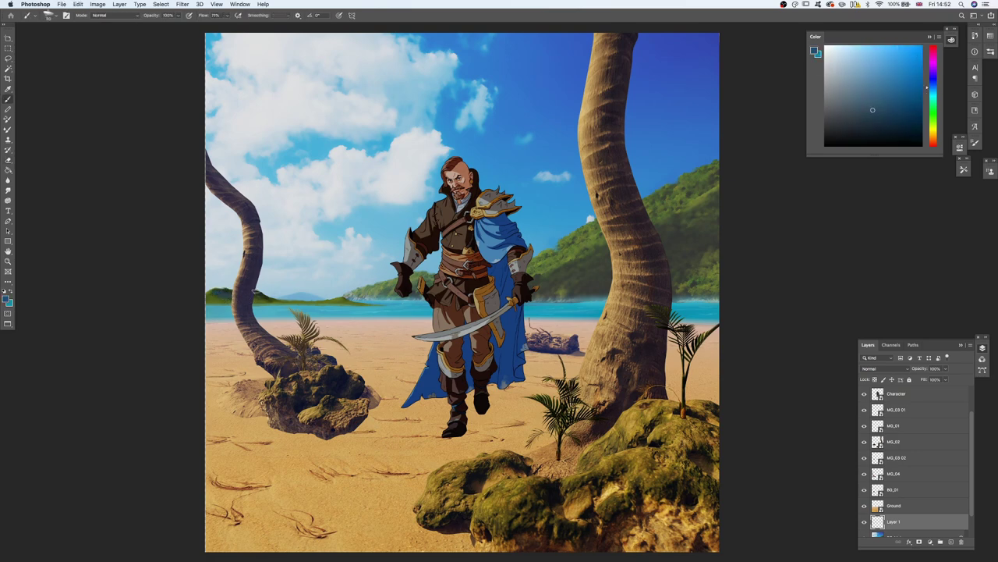
- Rework the low island's outline and the sky just above it, alternating between sampled island and sky colours
key(x)
alt+click(217, 285)
alt+click(224, 291)
mouse_move(212, 288)
mouse_down()
mouse_move(235, 291)
mouse_move(217, 290)
mouse_up()
alt+click(224, 296)
key(x)
key(bracketright)
key(bracketright)
key(x)
alt+click(217, 286)
alt+click(221, 292)
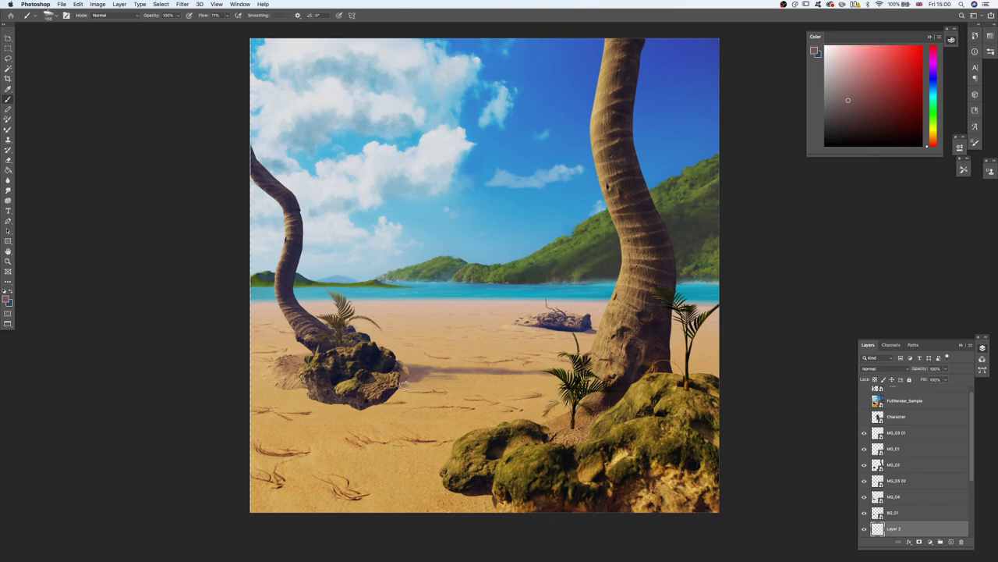
- Paint the shadow across the sand beside the small palm's rock on Layer 2 with sampled grey-brown tones and check the Ground layer
drag(403, 386, 411, 394)
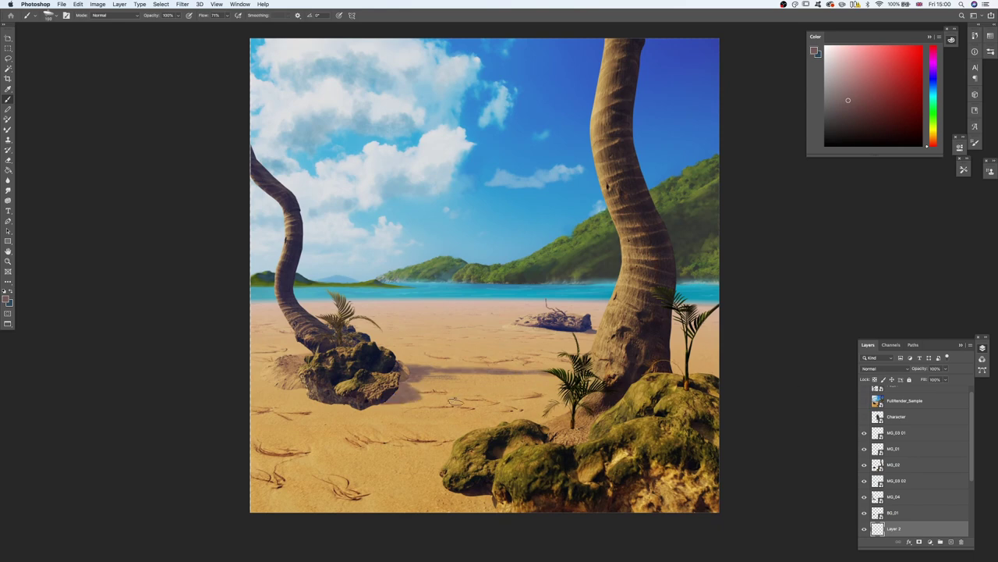
alt+click(663, 164)
alt+click(490, 372)
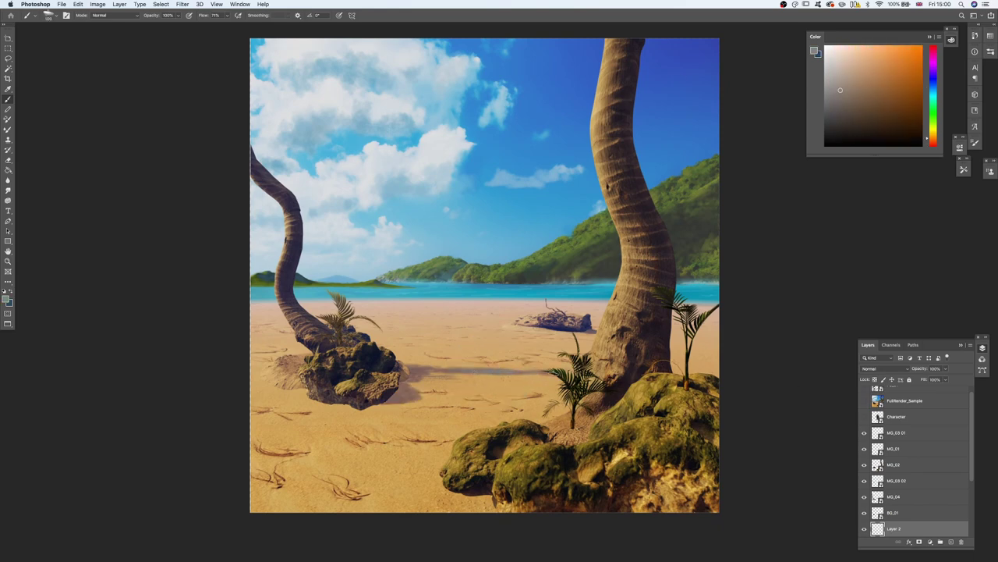
alt+click(470, 368)
alt+click(488, 373)
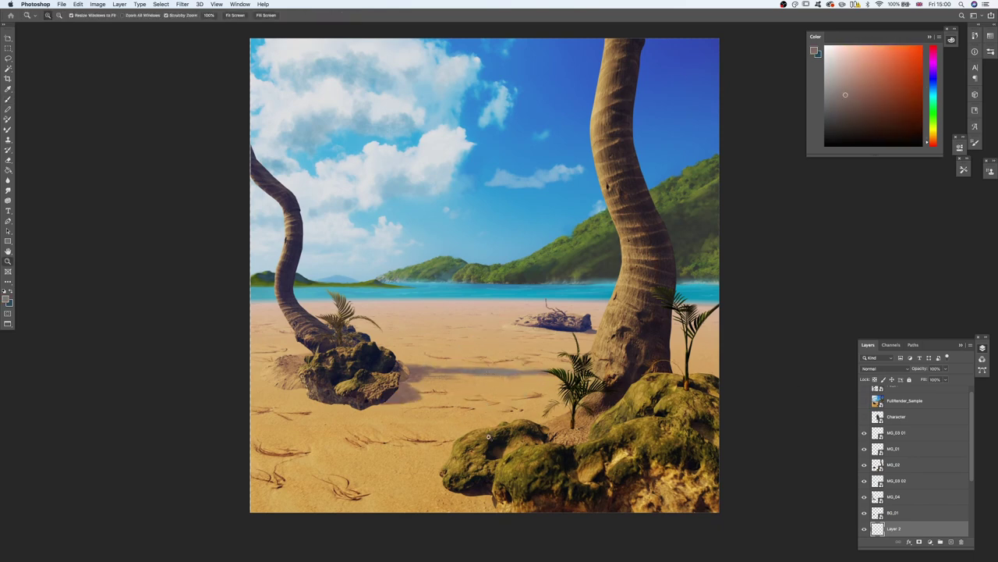
scroll(864, 437, down, 3)
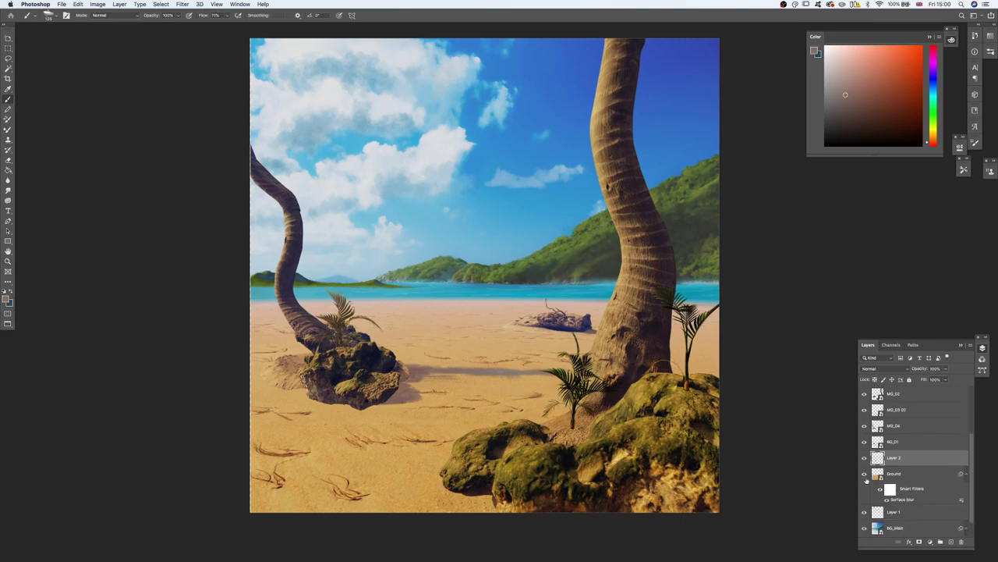
click(865, 473)
click(864, 474)
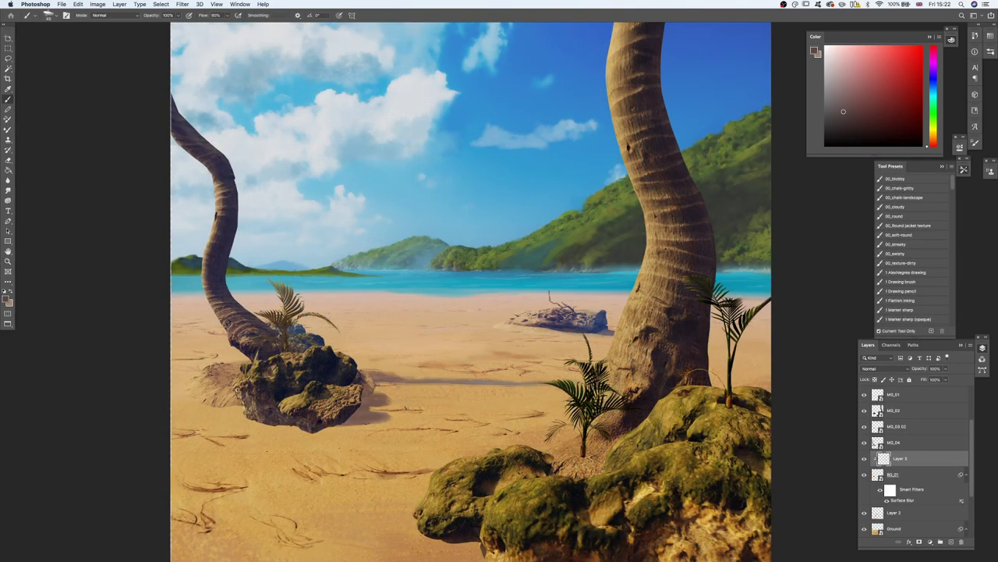
- Paint muted purple and grey-brown shading on the driftwood log on Layer 3, clipped to BG_01
click(847, 107)
key(e)
key(b)
alt+click(602, 324)
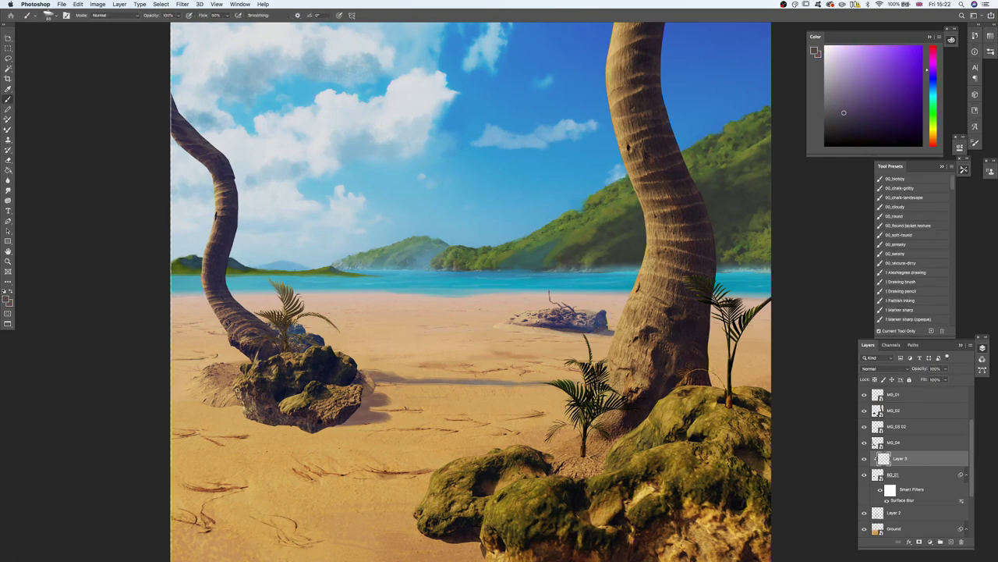
alt+click(603, 321)
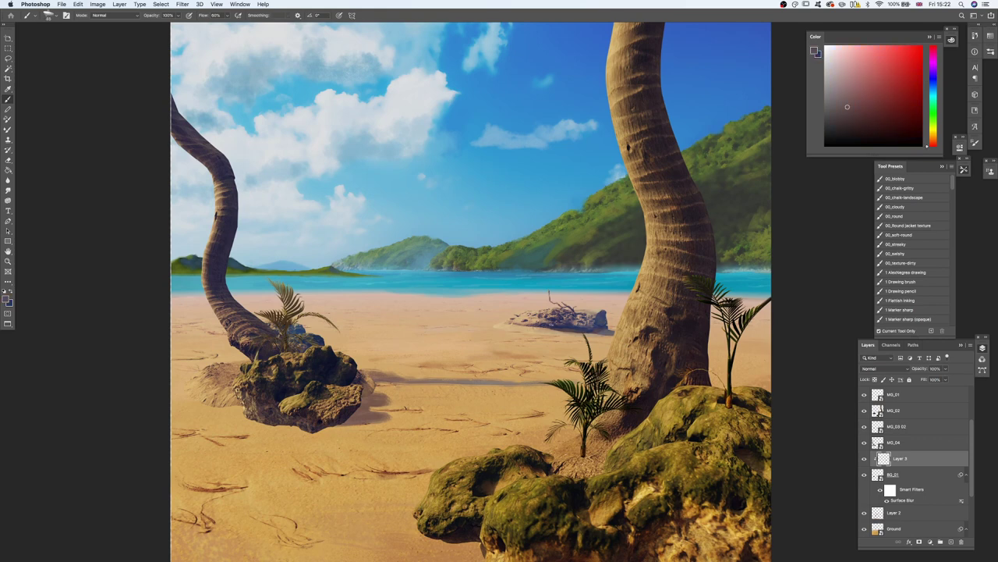
alt+click(601, 319)
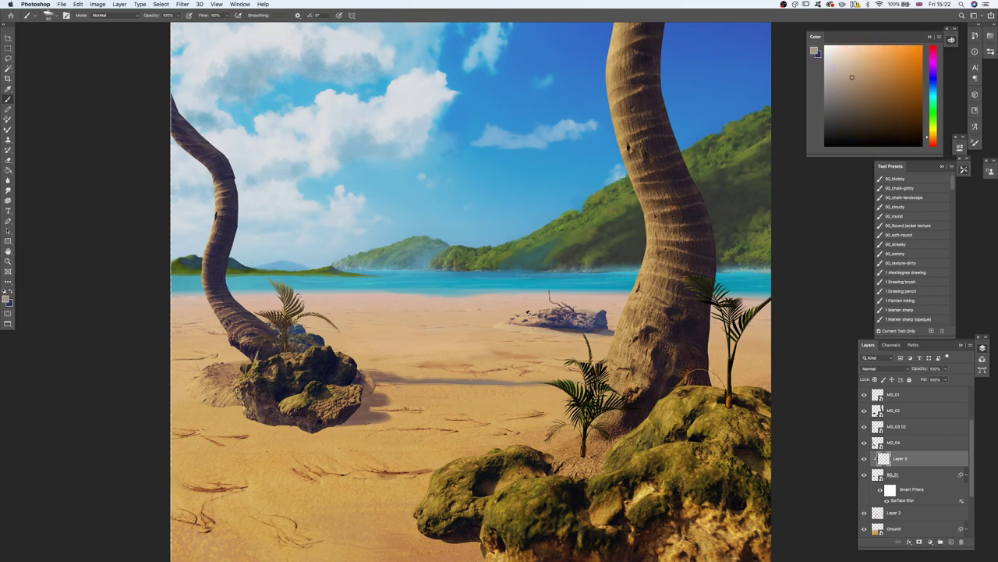
- Paint light sandy highlights and dark blue shadows on the driftwood, and compare with Layer 3 hidden and shown
click(860, 60)
drag(930, 136, 928, 134)
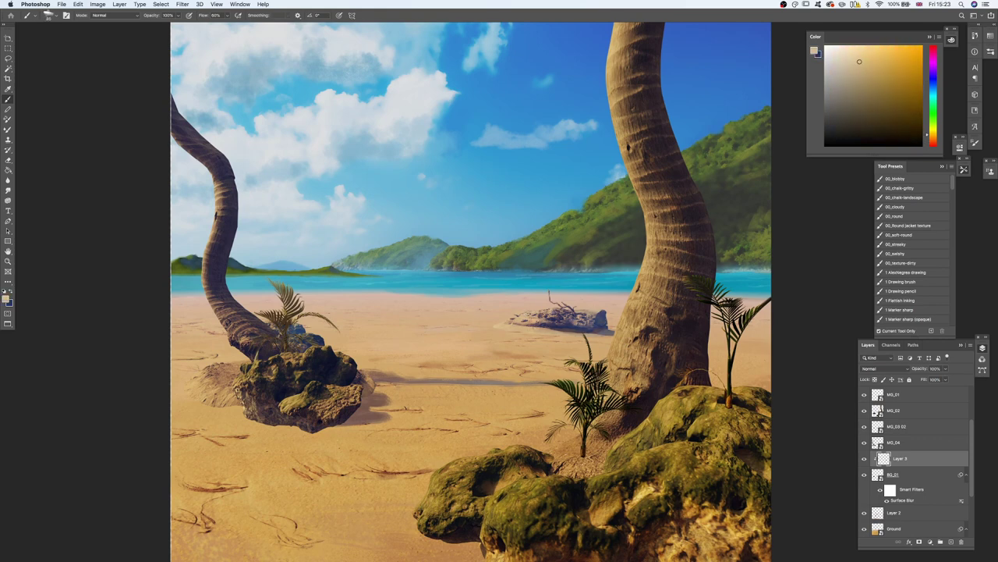
key(x)
alt+click(547, 314)
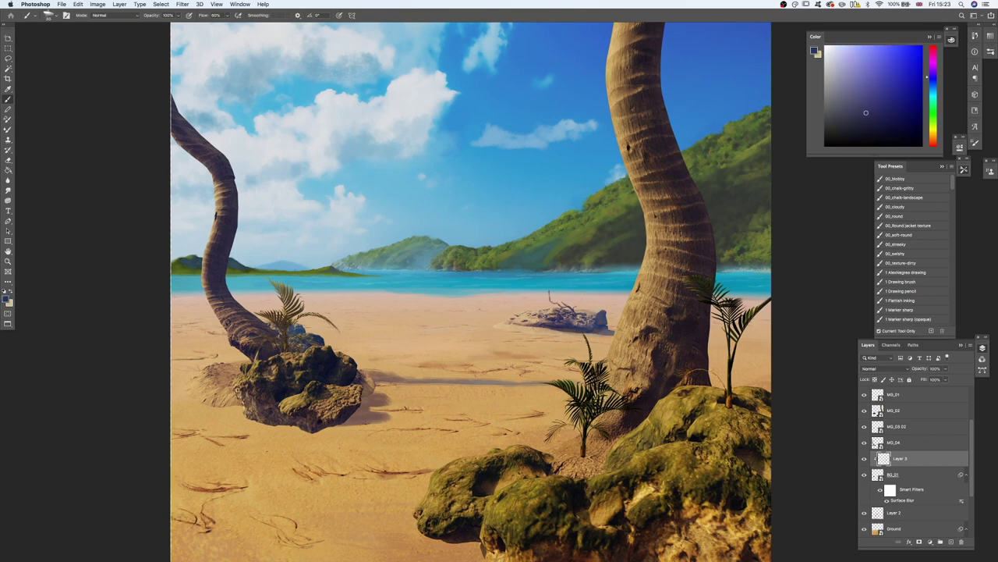
alt+click(552, 313)
drag(461, 388, 477, 379)
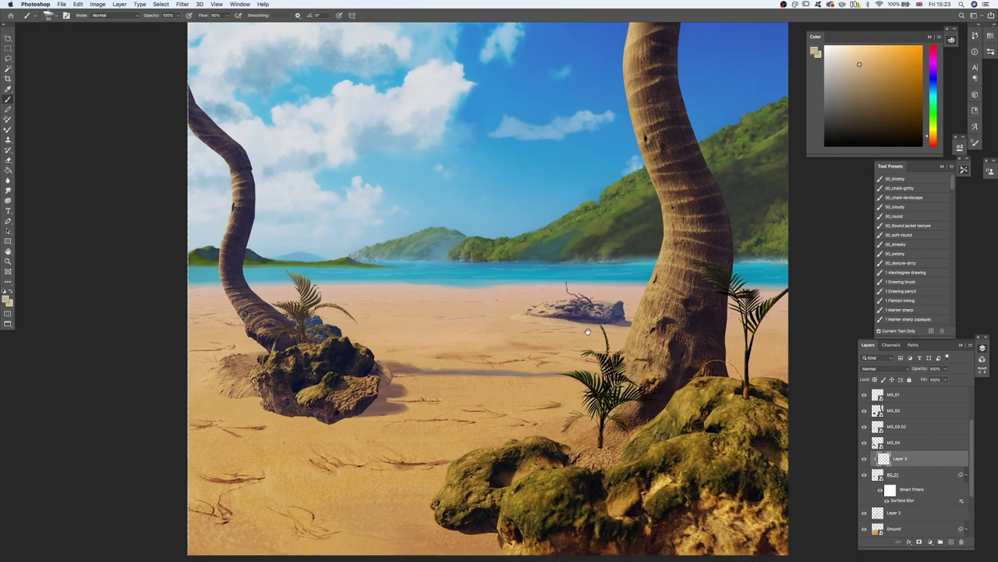
click(865, 459)
click(865, 459)
scroll(289, 301, left, 2)
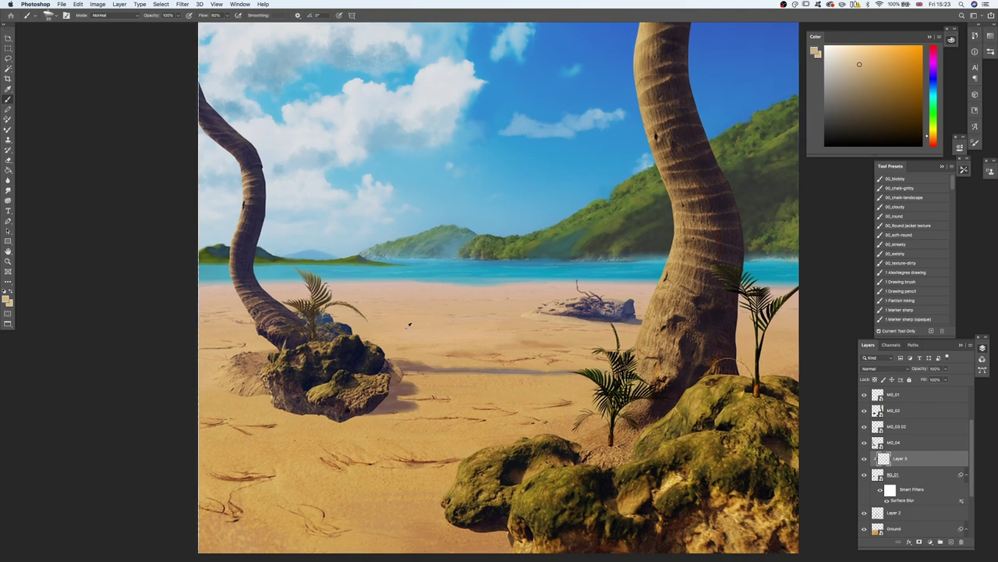
- Paint over the bluish rock behind the small palm frond with sampled sand and shadow blue tones
alt+click(289, 301)
alt+click(322, 314)
alt+click(325, 316)
alt+click(337, 326)
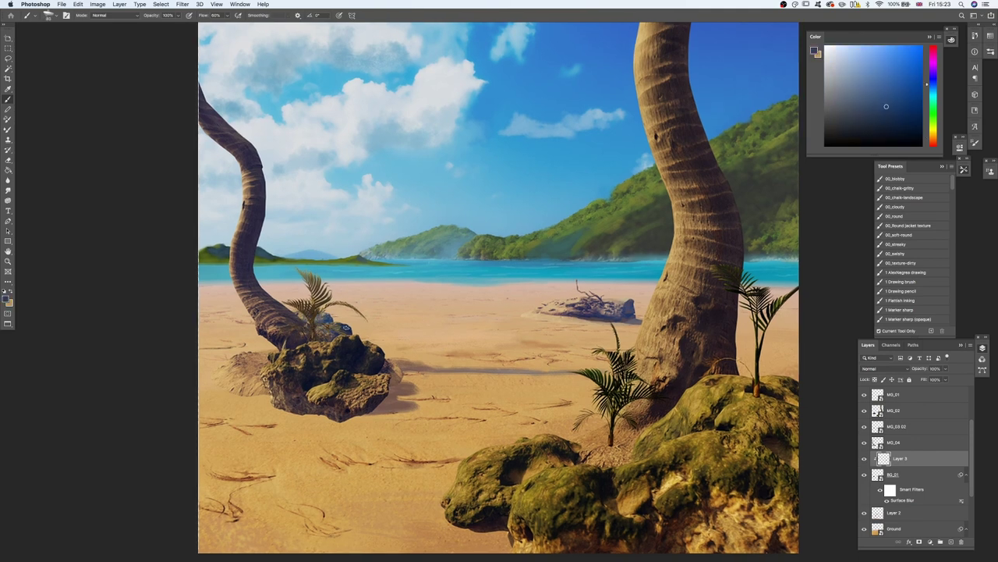
alt+click(578, 95)
drag(340, 329, 348, 326)
alt+click(344, 326)
alt+click(309, 315)
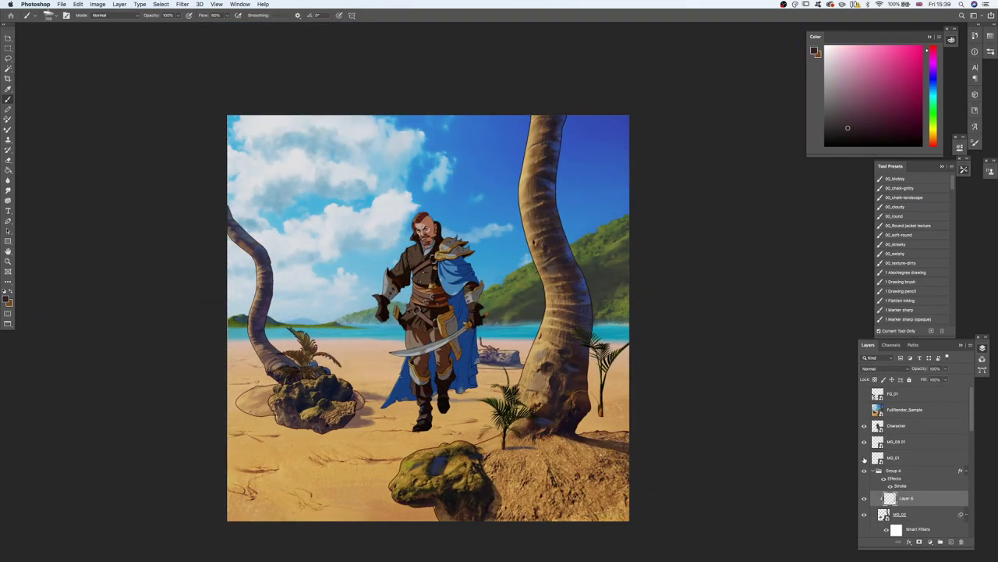
- Apply a Surface Blur with radius 5 pixels and threshold 11 levels to the MG_01 layer
click(905, 458)
click(182, 4)
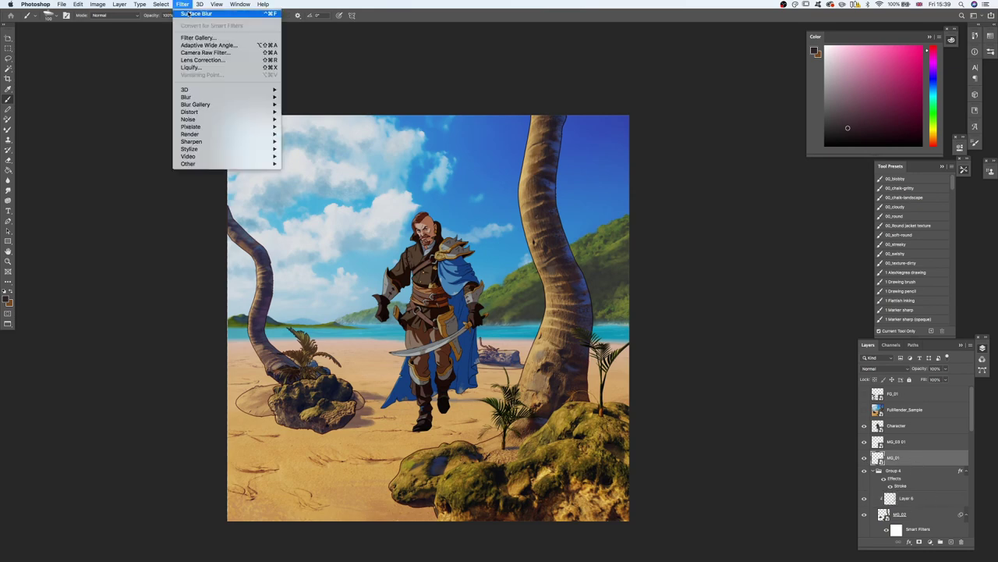
mouse_move(211, 98)
click(312, 167)
click(620, 447)
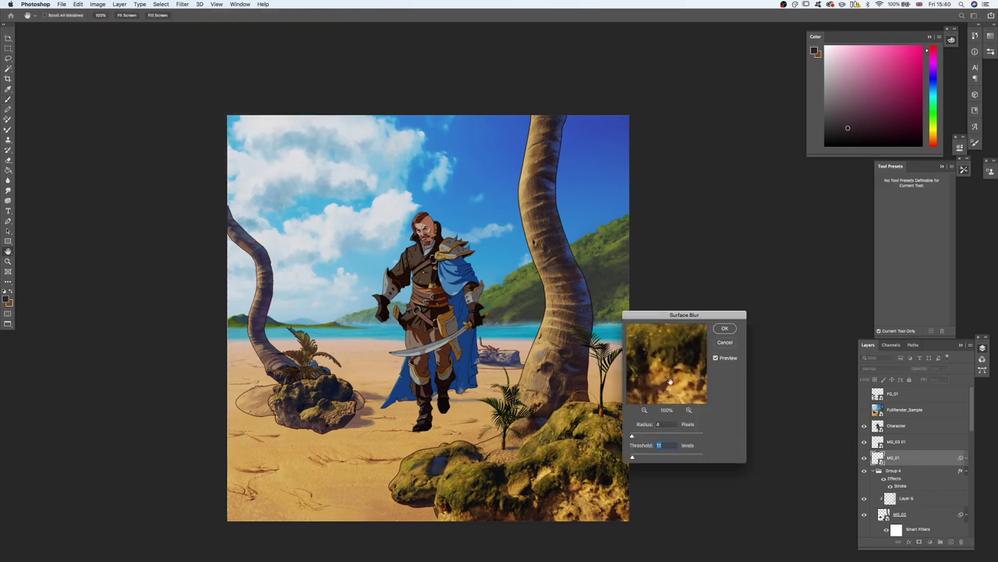
drag(670, 376, 666, 382)
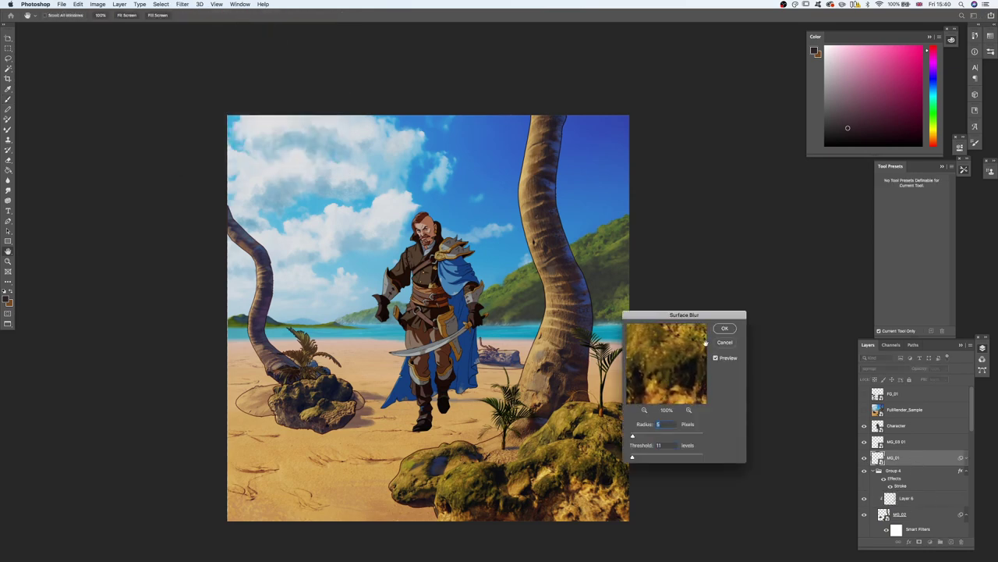
click(723, 331)
- Add a new layer clipped to MG_01 and group the two layers
click(950, 541)
alt+click(919, 466)
shift+click(920, 472)
key(super+g)
- Give the new group an outside Stroke in Multiply mode at 100% opacity, coloured dark red 330c0c
double_click(921, 457)
click(516, 392)
drag(665, 330, 780, 290)
click(736, 368)
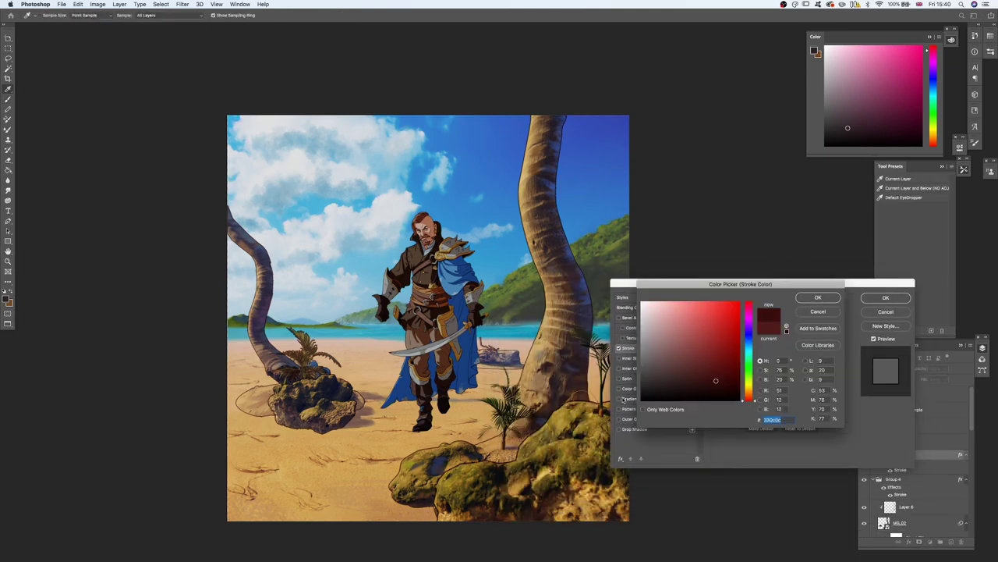
click(819, 298)
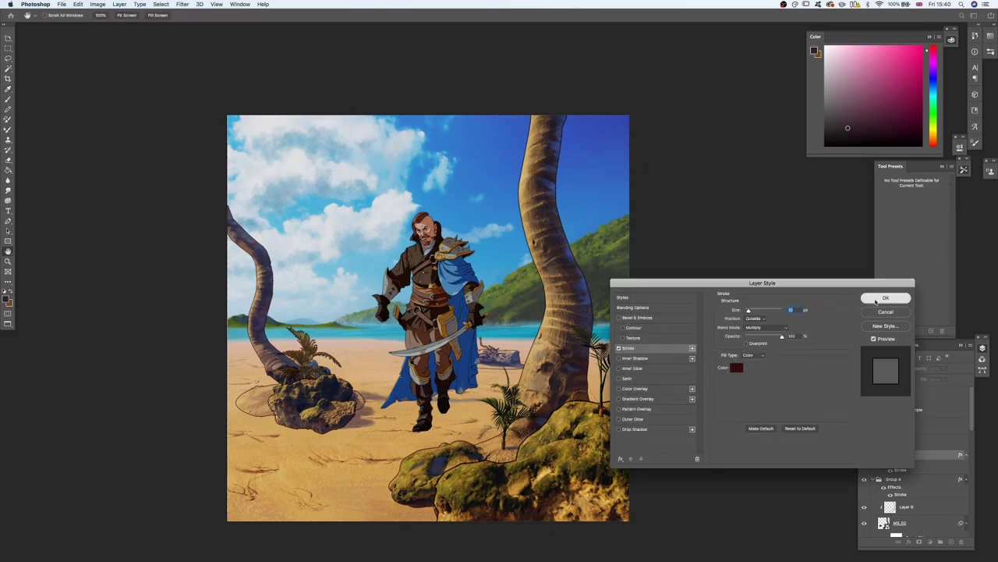
click(880, 300)
- Expand the new group, select the clipped Layer 7 and frame the whole image for painting
click(872, 455)
click(892, 482)
mouse_move(531, 498)
super+mouse_down()
mouse_move(580, 429)
mouse_move(602, 418)
super+mouse_up()
key(super+Tab)
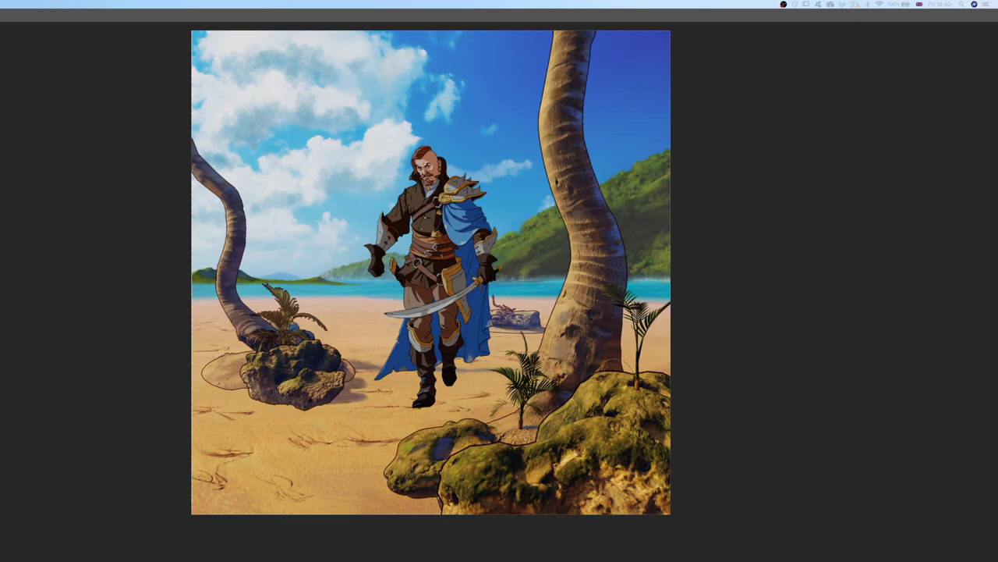
key(Tab)
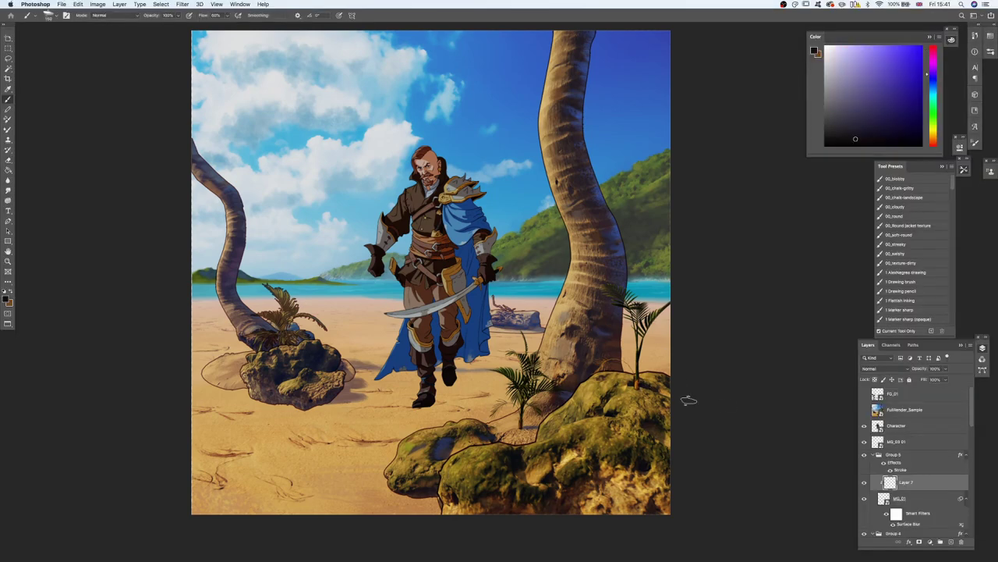
- Pick a dark blue, adjust the brush size and paint shadows on the large mossy foreground rock
click(881, 130)
key(bracketright)
key(bracketright)
key(bracketright)
key(bracketright)
key(bracketright)
click(933, 80)
click(883, 123)
key(bracketright)
key(bracketright)
key(bracketleft)
key(bracketleft)
key(bracketleft)
key(bracketleft)
key(bracketleft)
key(bracketleft)
key(bracketleft)
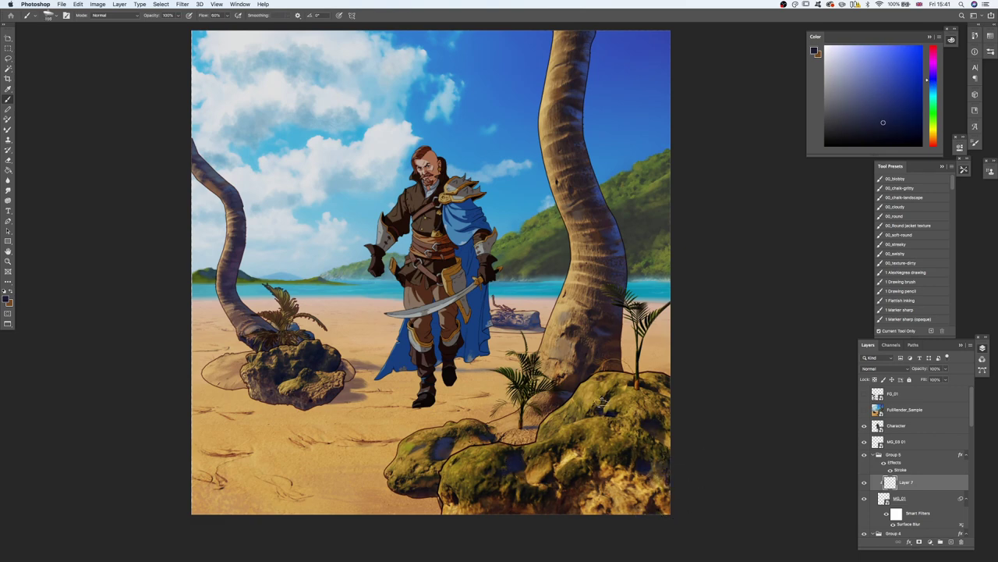
- Undo the last stroke and paint sampled yellow moss tones along the large foreground rock's upper edge
alt+click(670, 386)
alt+click(669, 386)
key(super+z)
key(bracketright)
alt+click(590, 390)
alt+click(595, 382)
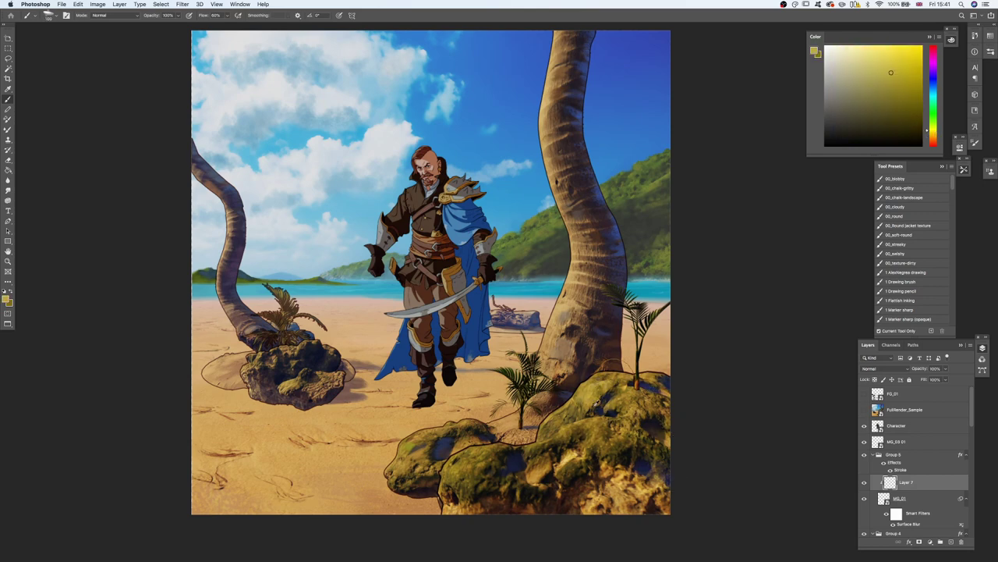
- Refine the dark blue recess on top of the mossy rock with colours sampled around it
alt+click(589, 413)
alt+click(608, 407)
alt+click(603, 409)
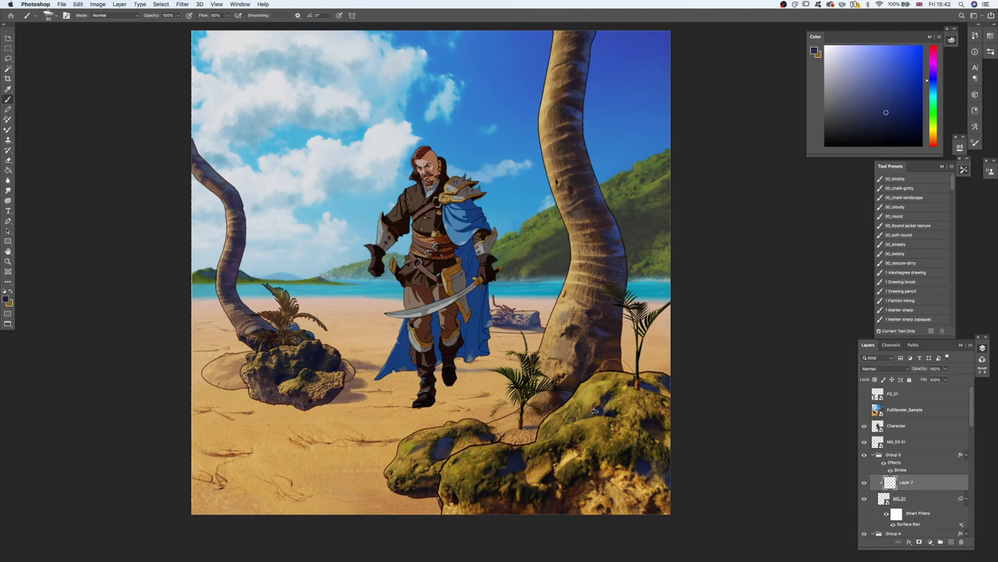
alt+click(594, 411)
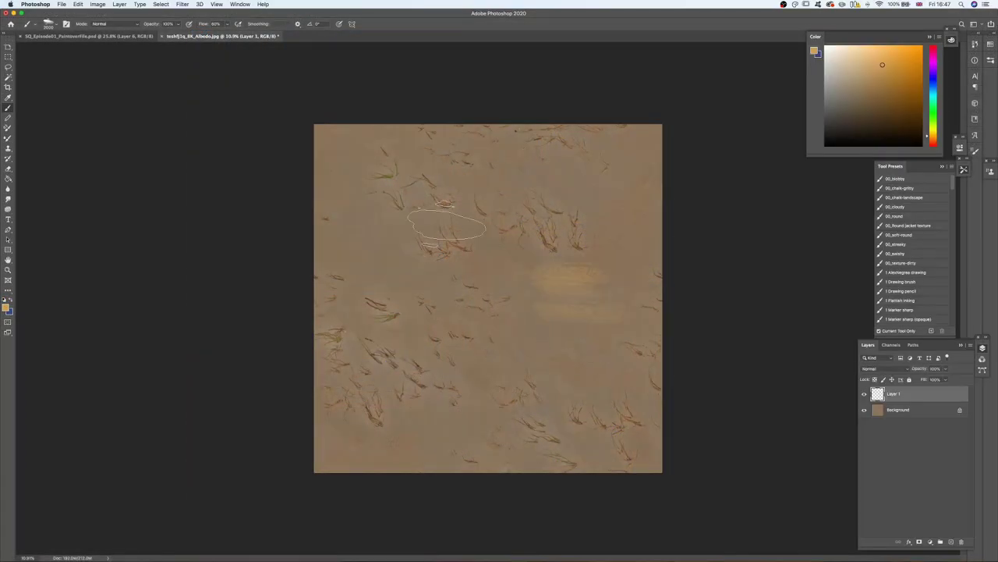
- Sample a sand colour from the paintover file and paint a light patch on Layer 1 of the sand albedo texture
click(109, 36)
key(x)
alt+click(418, 323)
click(222, 37)
mouse_move(475, 173)
mouse_down()
mouse_move(557, 183)
mouse_move(518, 197)
mouse_move(540, 173)
mouse_up()
key(super+z)
key(x)
- Adjust the brush size and paint broad ochre patches over the lower half of the sand texture
mouse_move(473, 386)
mouse_down()
mouse_move(516, 381)
mouse_move(466, 418)
mouse_move(471, 406)
mouse_move(468, 432)
mouse_move(429, 445)
mouse_up()
key(bracketright)
right_click(496, 399)
click(513, 379)
key(bracketleft)
mouse_move(584, 402)
mouse_down()
mouse_move(626, 379)
mouse_move(651, 330)
mouse_up()
drag(573, 383, 532, 373)
- Adjust the Background layer with Hue/Saturation to a warmer, more saturated sand colour, comparing it with the preview
click(898, 410)
key(super+u)
drag(700, 412, 700, 430)
drag(700, 393, 699, 394)
mouse_move(701, 412)
mouse_down()
mouse_move(712, 413)
mouse_move(699, 395)
mouse_up()
mouse_move(700, 432)
mouse_down()
mouse_move(717, 413)
mouse_move(703, 432)
mouse_up()
click(775, 447)
click(774, 447)
click(785, 356)
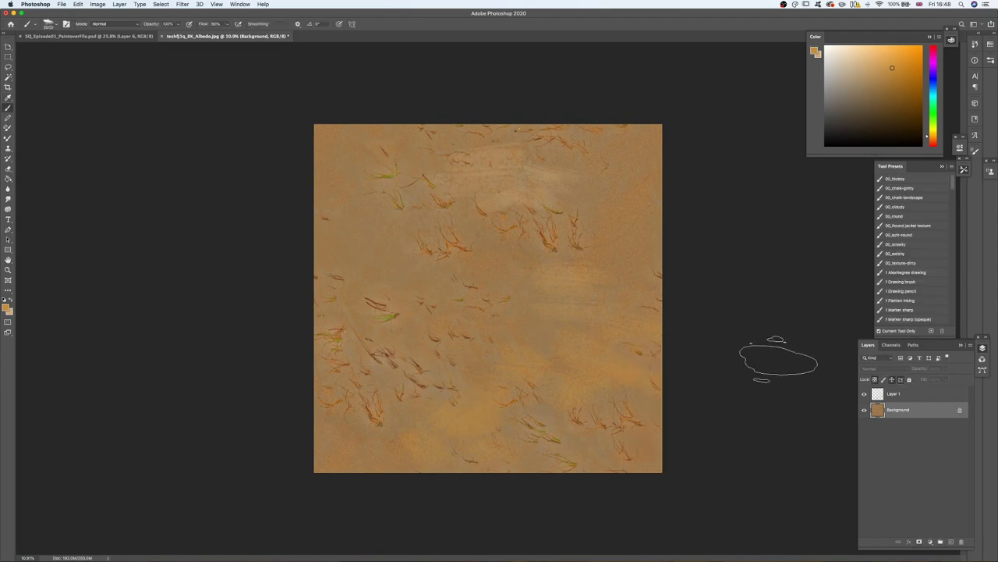
- Select Layer 1 of the sand texture and undo the last change
click(905, 394)
key(super+z)
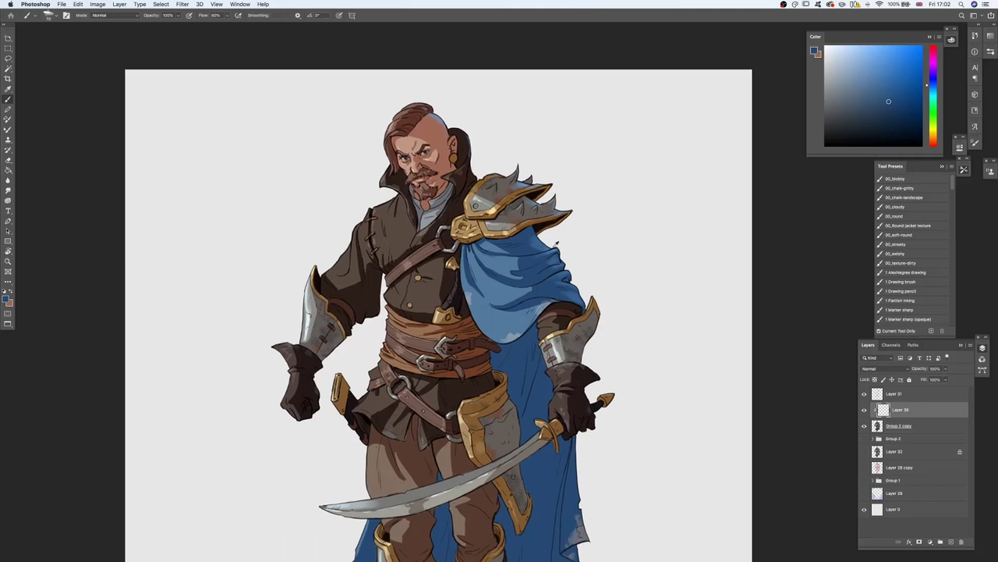
- Touch up the swordsman's shoulder armour and sword-hand glove on Layer 36 with sampled colours, and undo the last stroke
alt+click(535, 203)
key(bracketleft)
drag(618, 359, 601, 286)
alt+click(560, 344)
alt+click(546, 358)
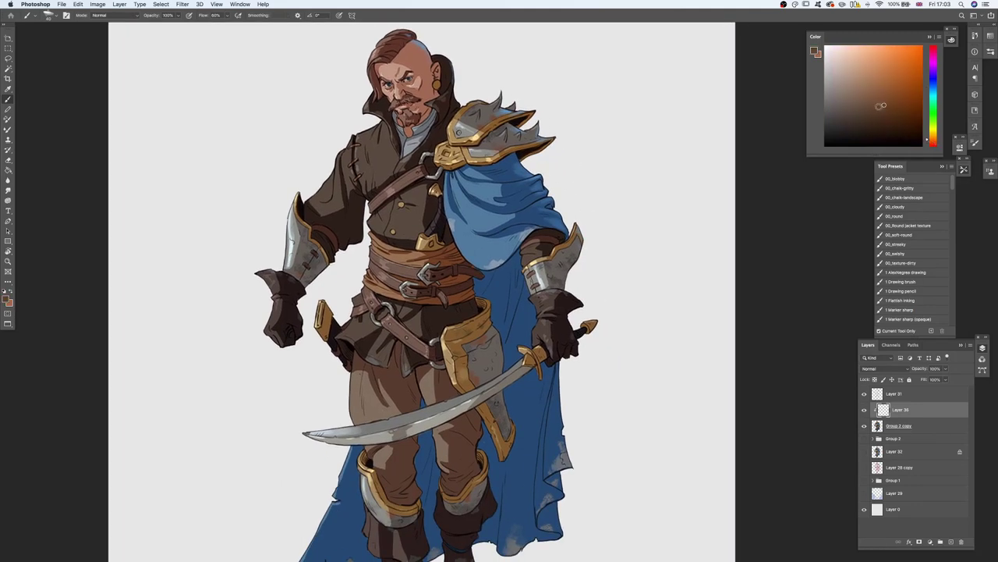
key(super+z)
- Refine small details around the sword hand with colours sampled from it, varying the brush size
mouse_move(615, 319)
super+mouse_down()
mouse_move(596, 316)
mouse_move(624, 316)
mouse_move(507, 327)
super+mouse_up()
alt+click(565, 316)
alt+click(563, 320)
key(bracketleft)
alt+click(564, 321)
alt+click(574, 322)
key(bracketright)
- Choose an orange-brown and paint warm reflected light on the trousers and boots, cleaning up with the Eraser
click(897, 99)
click(934, 138)
key(e)
key(b)
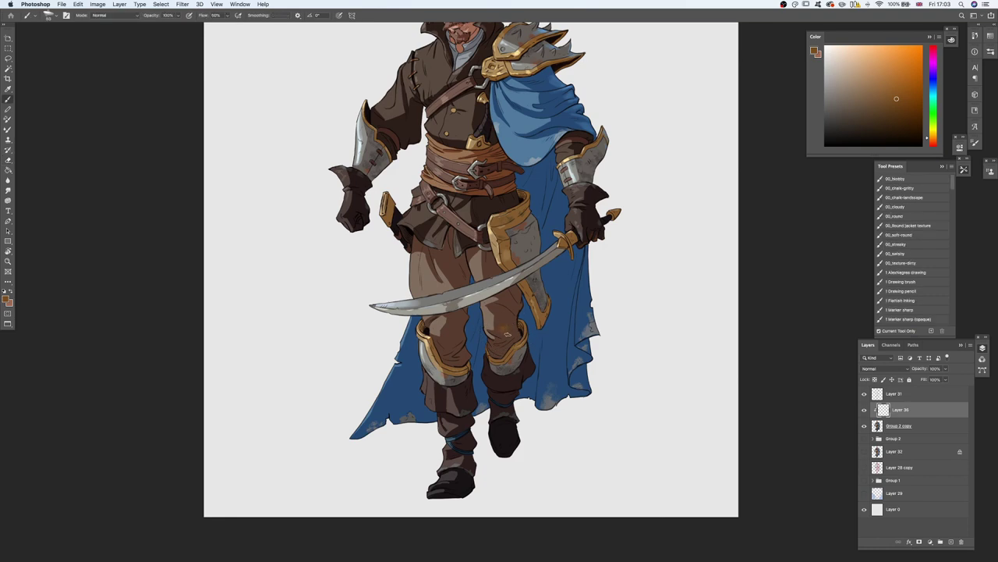
alt+scroll(515, 387, down, 1)
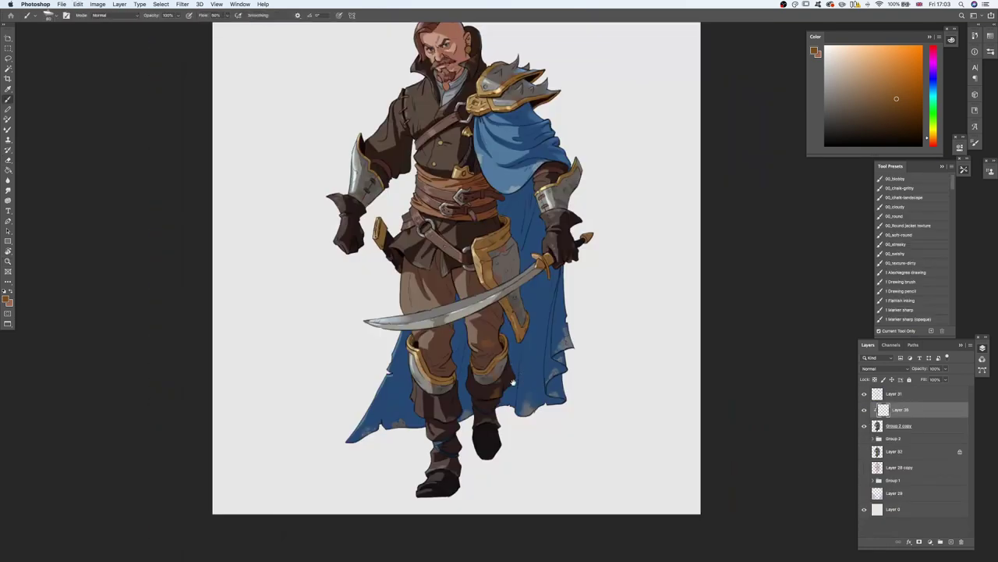
scroll(512, 382, down, 2)
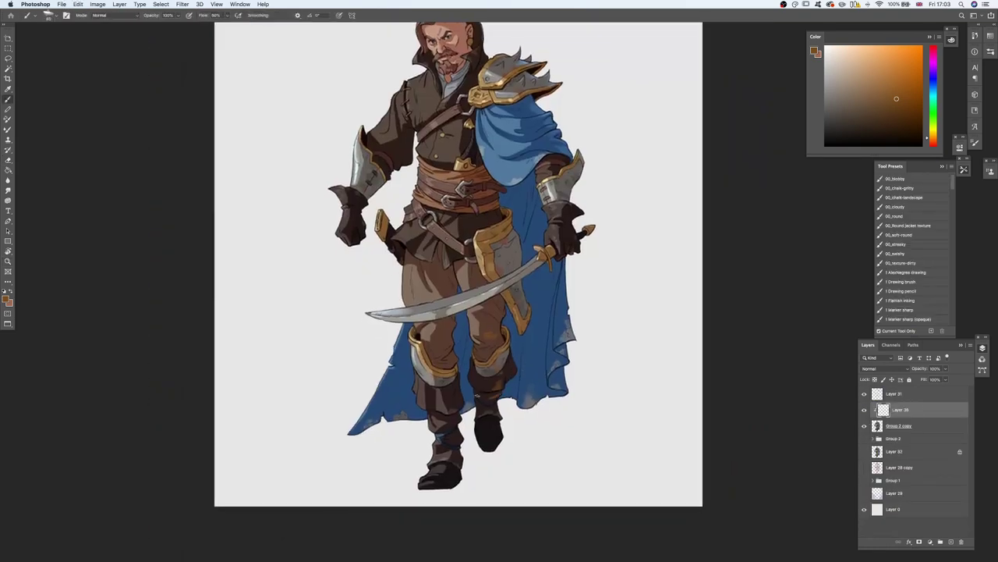
key(e)
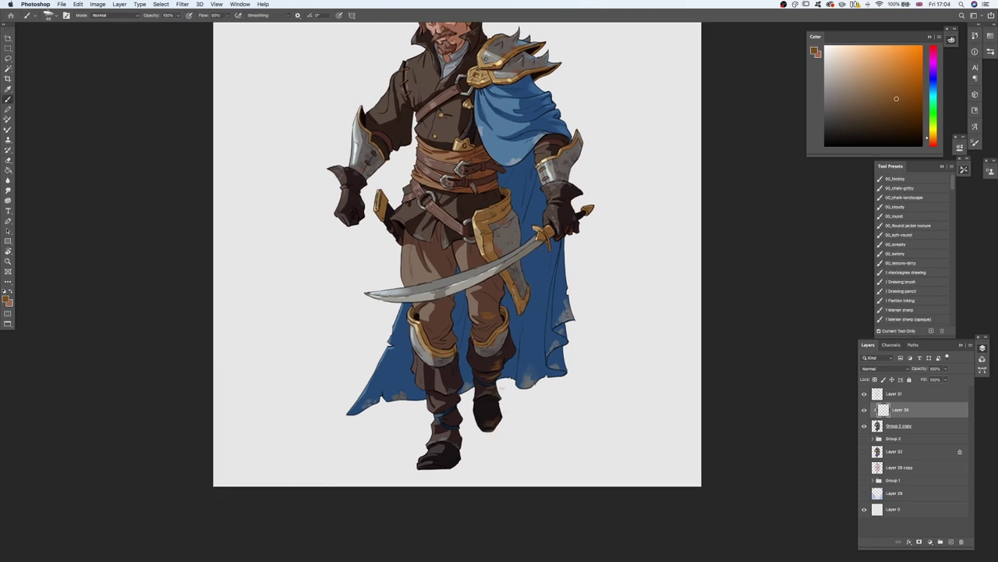
key(b)
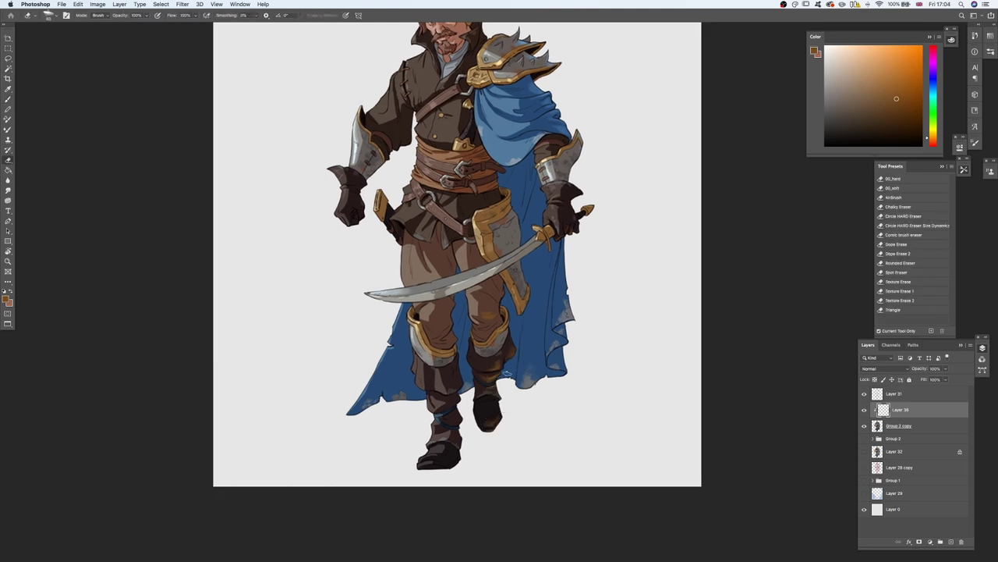
scroll(516, 346, down, 2)
scroll(460, 388, down, 2)
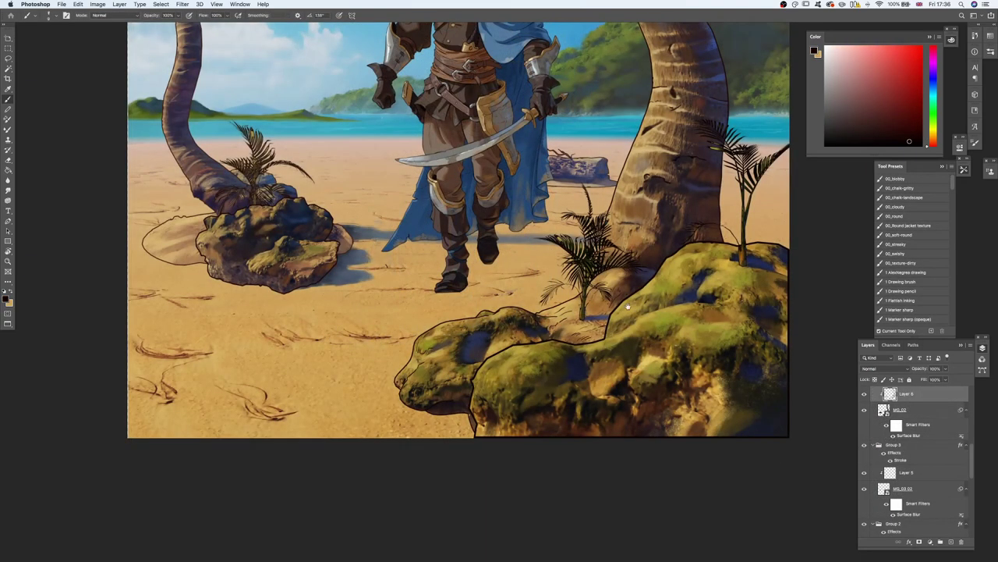
- Ink black contour lines along the edges of the large palm trunk on Layer 6 of the beach paintover
alt+scroll(551, 321, up, 5)
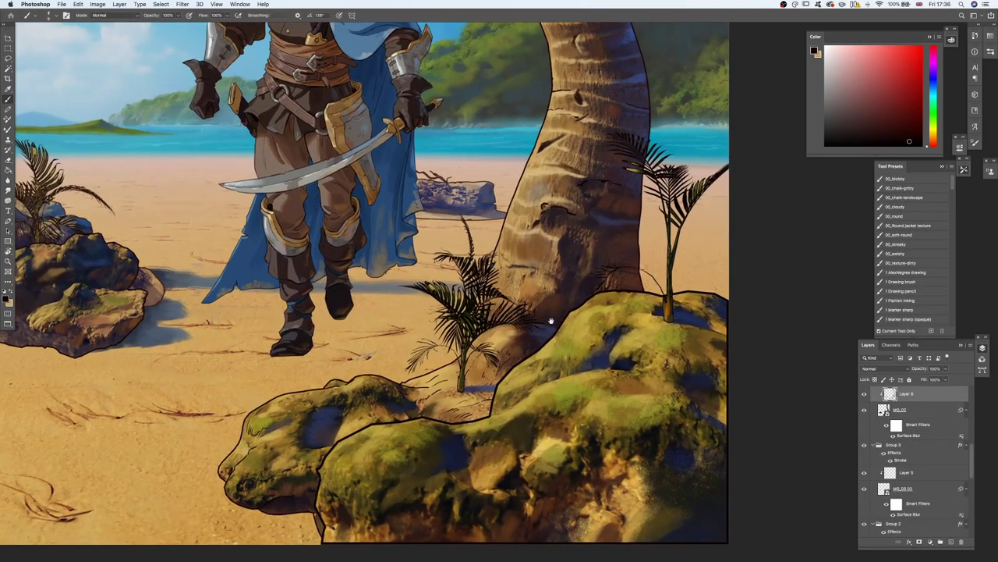
alt+scroll(550, 321, up, 1)
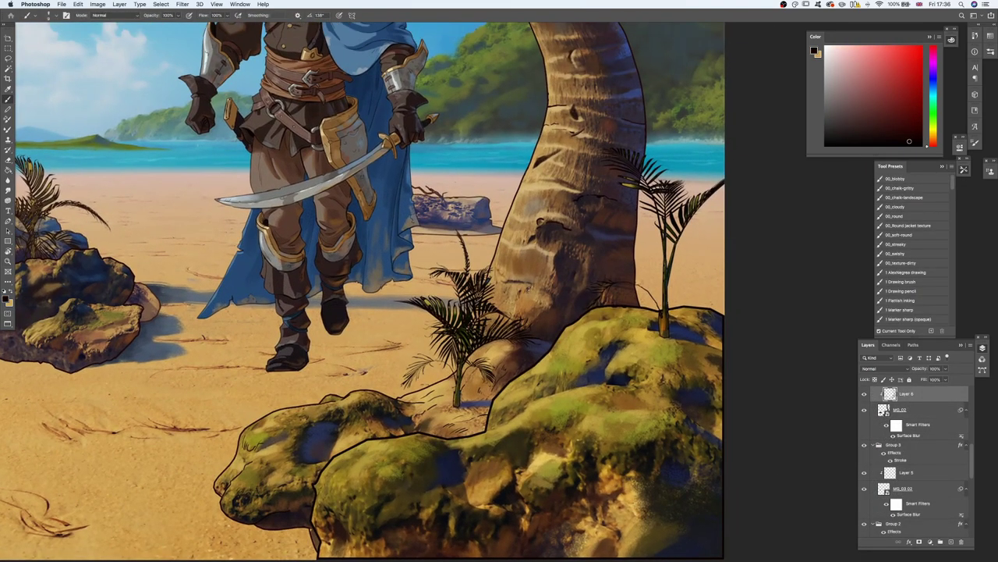
alt+scroll(597, 265, down, 3)
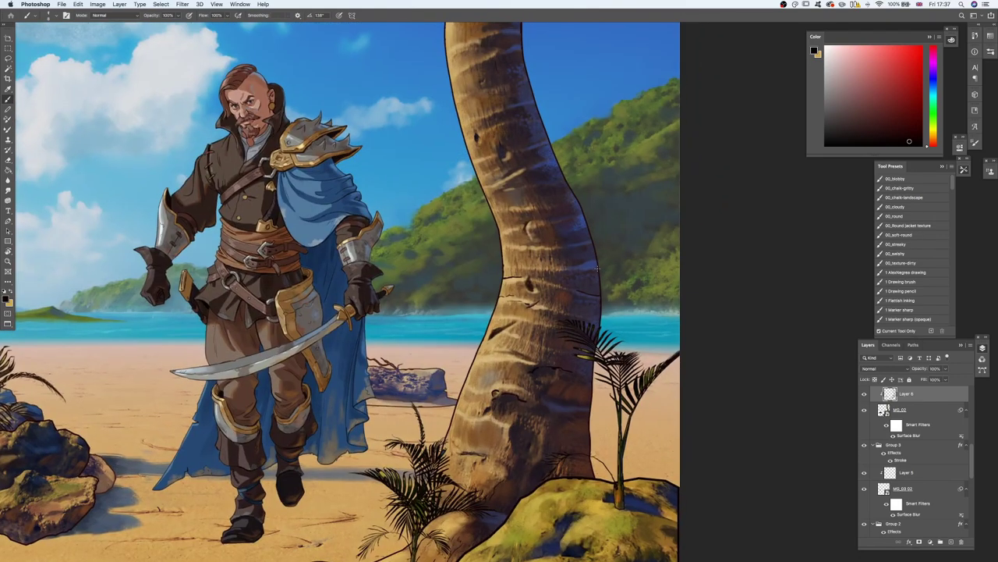
drag(502, 248, 513, 246)
mouse_move(551, 224)
mouse_down()
mouse_move(564, 261)
mouse_move(552, 218)
mouse_up()
super+drag(524, 171, 550, 183)
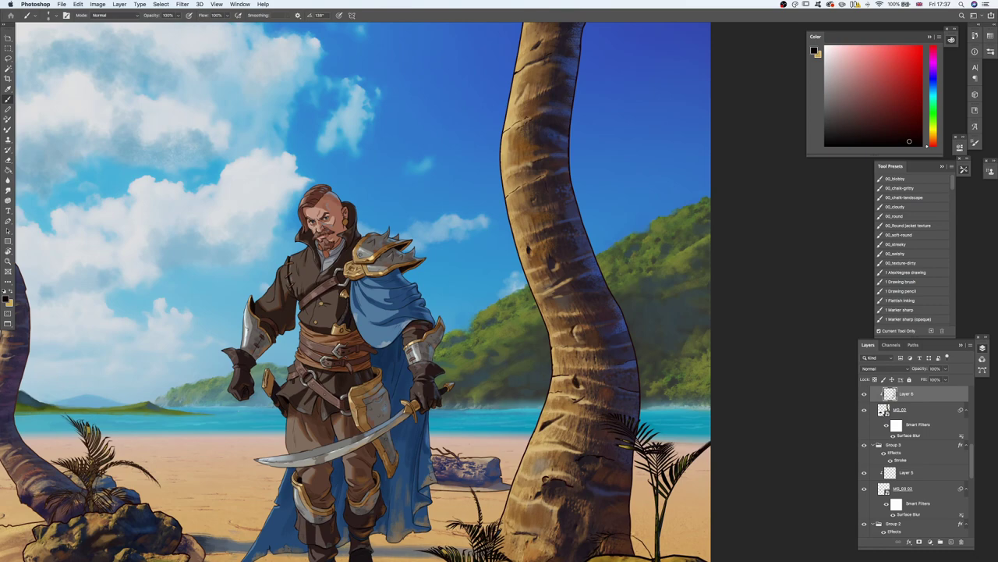
key(z)
mouse_move(580, 356)
mouse_down()
mouse_move(550, 358)
mouse_move(521, 159)
mouse_up()
key(b)
- Select the paint layer above MG_01 and add another clipped layer over it
super+right_click(594, 306)
click(613, 318)
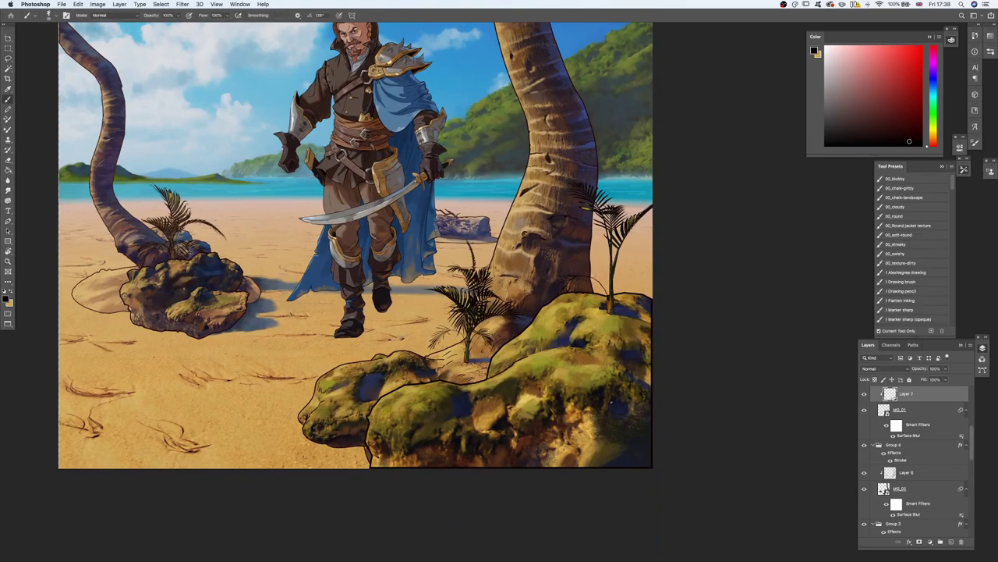
key(super+shift+alt+n)
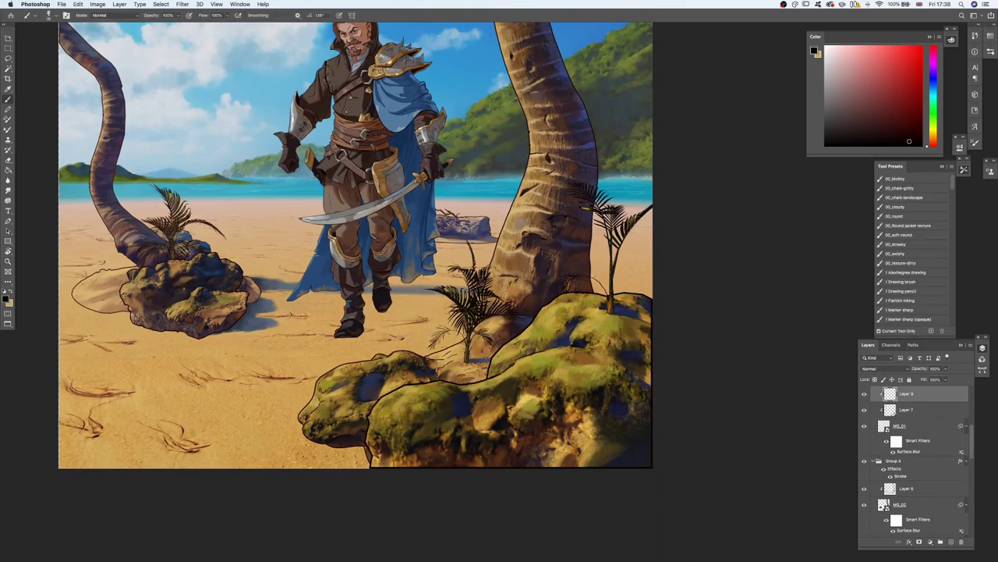
key(z)
drag(590, 366, 549, 379)
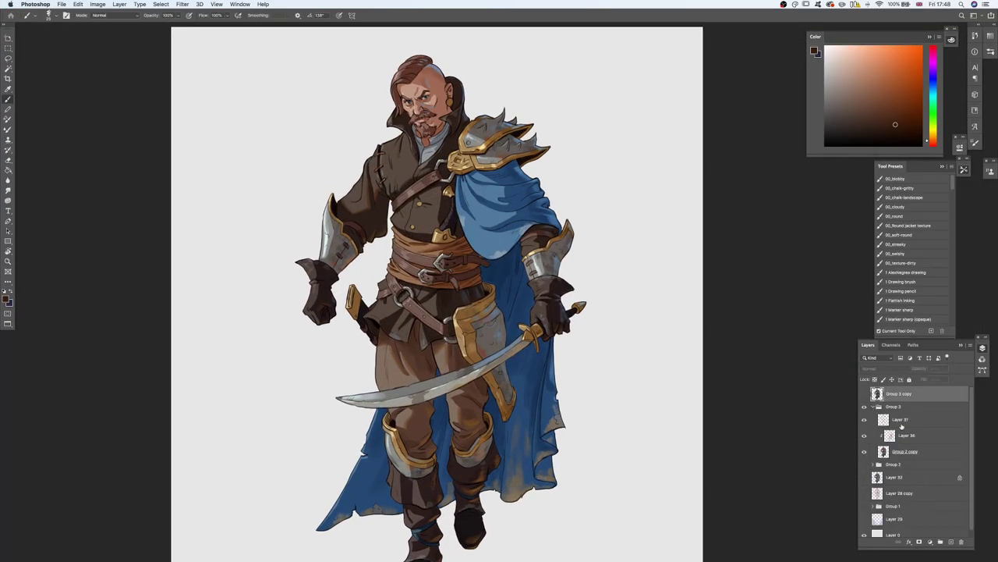
- Select the Multiply Layer 31 in the character file and strengthen the black outlines on the swordsman's upper body
click(903, 426)
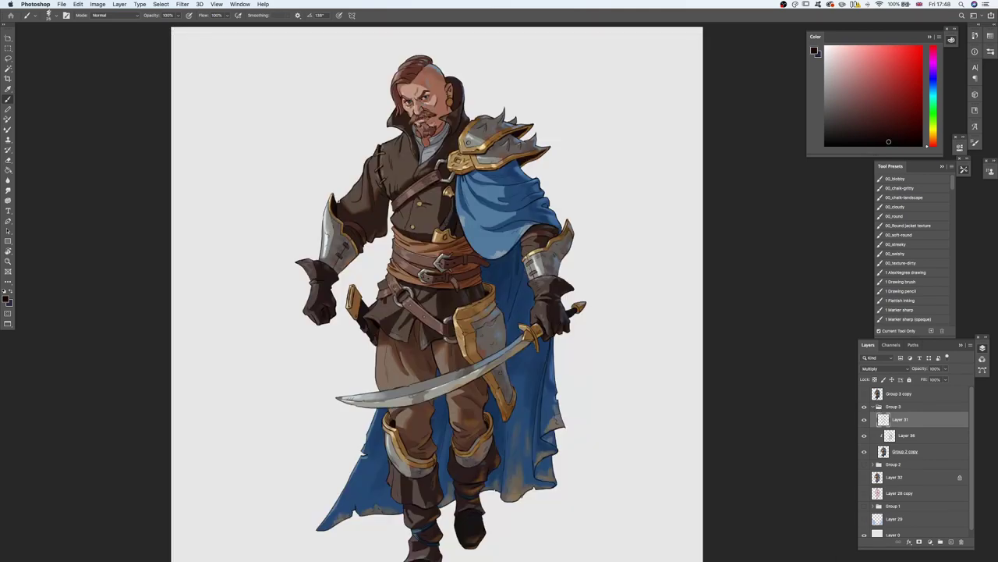
super+drag(324, 156, 387, 171)
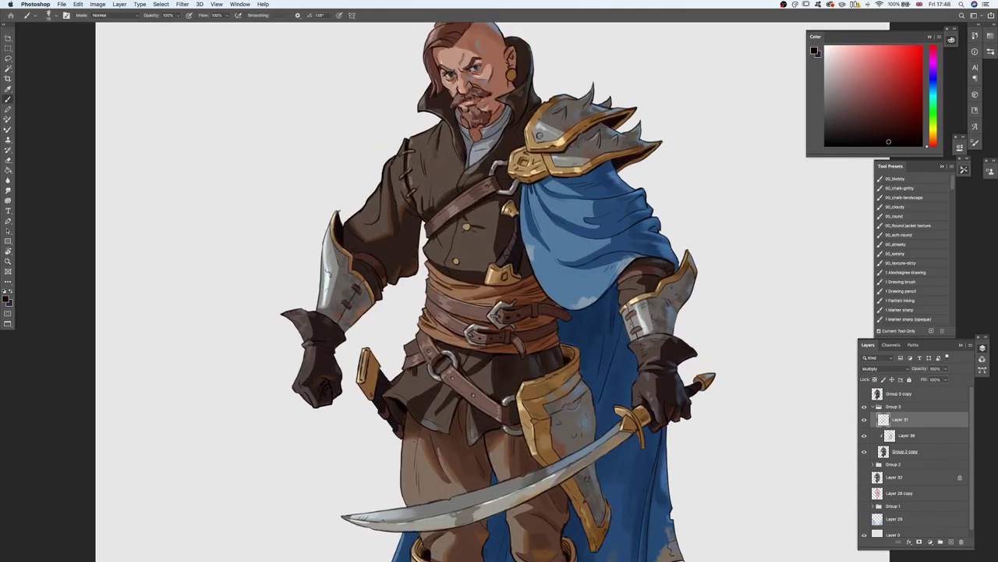
super+drag(240, 320, 185, 319)
super+drag(522, 194, 597, 195)
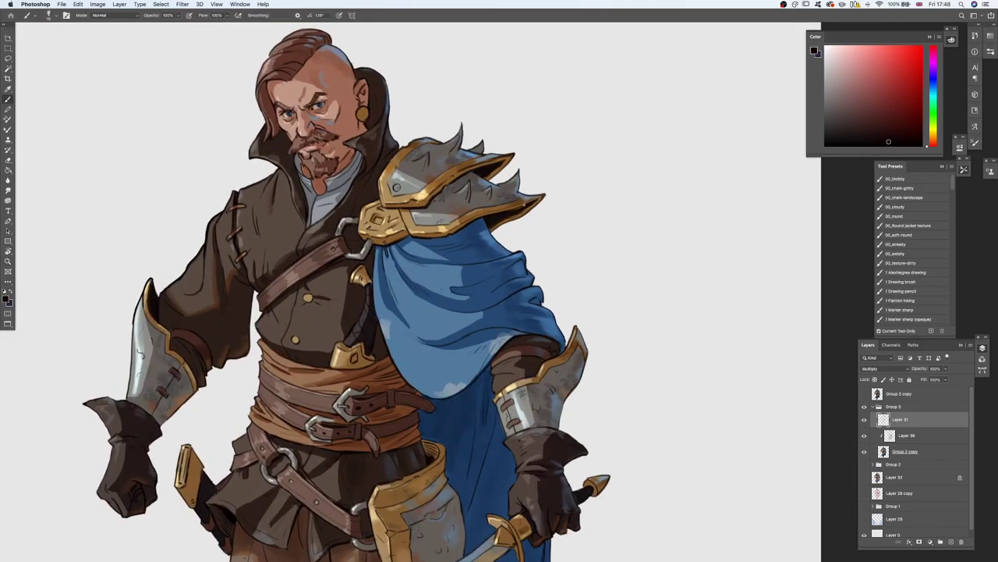
- Ink darker outlines around the spiked shoulder armour, rotating the canvas to follow its edges
drag(518, 195, 547, 193)
mouse_move(475, 167)
mouse_down()
mouse_move(475, 204)
mouse_move(496, 213)
mouse_up()
key(r)
mouse_move(510, 204)
mouse_down()
mouse_move(484, 205)
mouse_move(417, 233)
mouse_up()
mouse_move(424, 238)
super+mouse_down()
mouse_move(315, 239)
mouse_move(488, 209)
super+mouse_up()
key(r)
- Ink darker outlines along the draped blue cloak and the forearm armour of the sword arm
super+drag(476, 259, 572, 259)
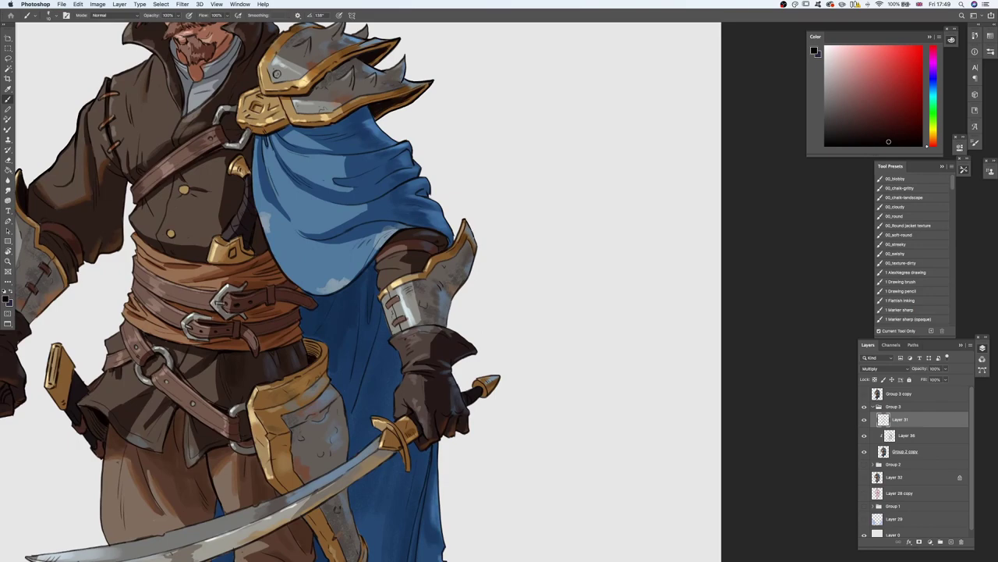
scroll(469, 272, down, 2)
drag(468, 272, 493, 215)
key(r)
mouse_move(507, 211)
mouse_down()
mouse_move(460, 221)
mouse_move(519, 213)
mouse_up()
key(r)
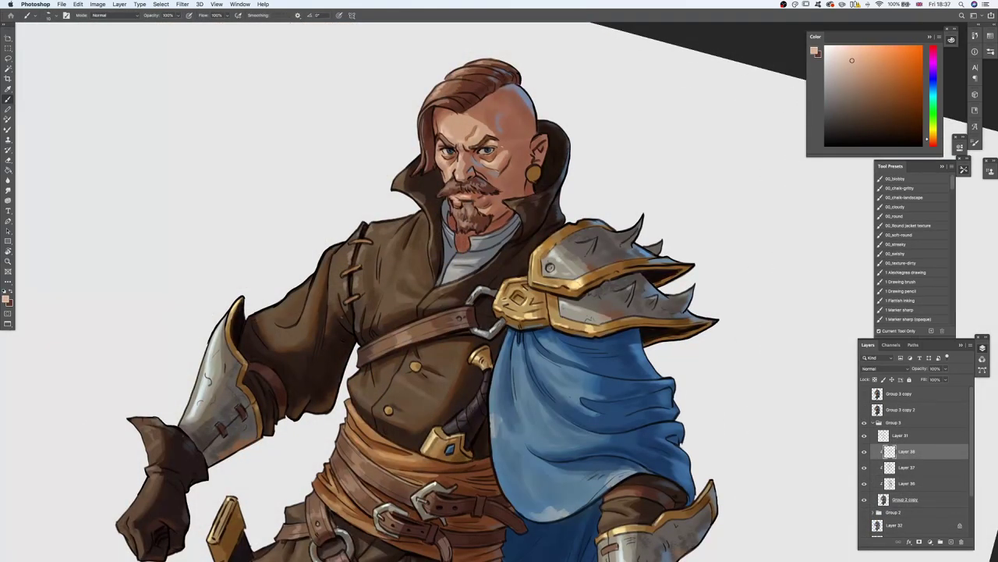
- Refine the swordsman's face and beard area on the clipped paint layer with a colour sampled nearby
drag(436, 237, 438, 160)
alt+click(440, 199)
super+drag(476, 203, 449, 204)
mouse_move(507, 225)
super+mouse_down()
mouse_move(467, 223)
mouse_move(489, 223)
super+mouse_up()
- Give Group 3 a Stroke effect and enlarge the grey texture of Layer 39 from its centre over the figure
double_click(929, 423)
click(711, 352)
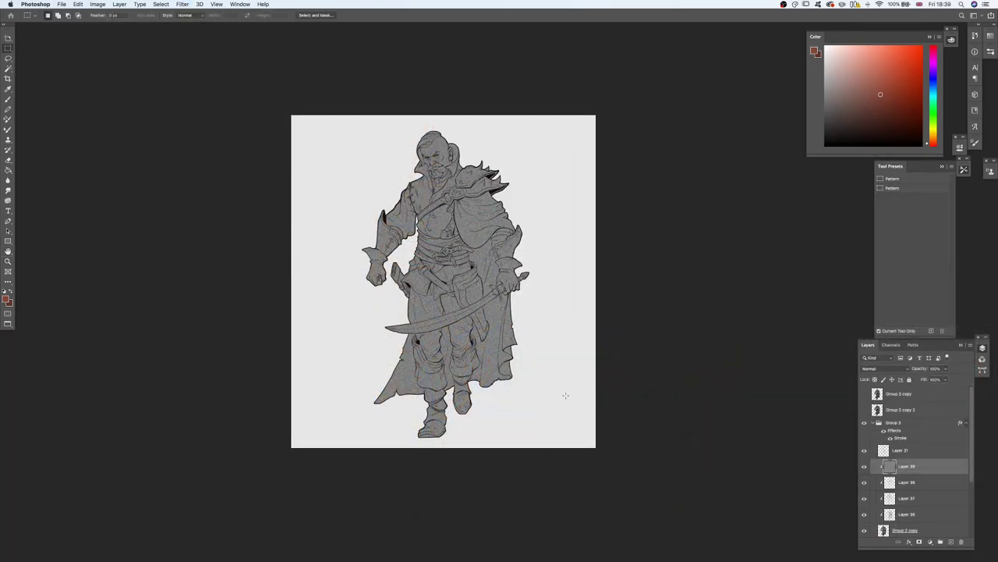
key(ctrl+t)
alt+drag(642, 78, 852, 33)
key(Return)
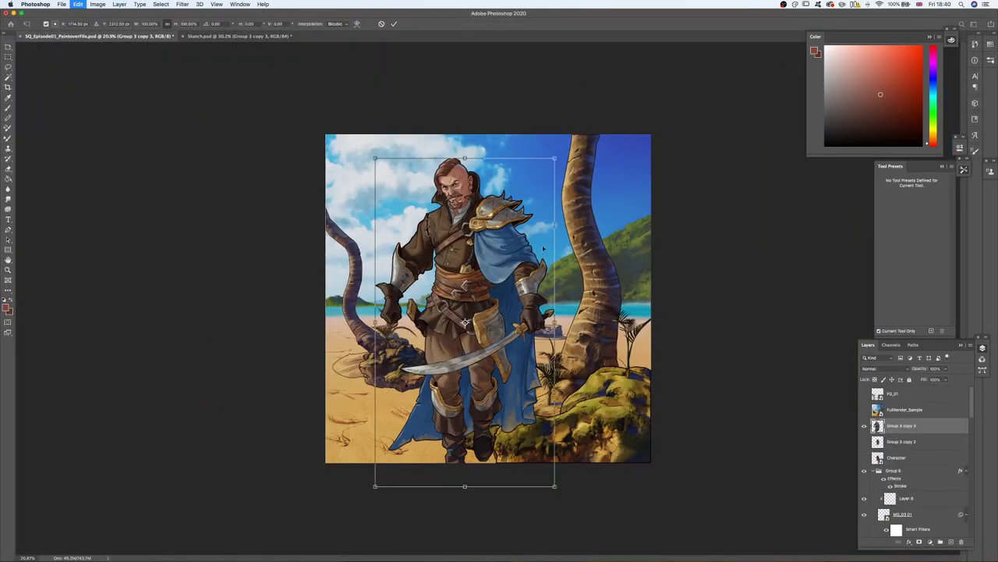
- Scale and position the Group 3 copy 3 character in the beach paintover, temporarily toggling Group 3 copy 2 as an alignment reference
mouse_move(552, 139)
mouse_down()
mouse_move(478, 265)
mouse_move(518, 322)
mouse_up()
click(864, 442)
key(super+t)
drag(518, 274, 525, 271)
alt+drag(556, 166, 539, 210)
key(Return)
click(865, 442)
drag(550, 360, 568, 397)
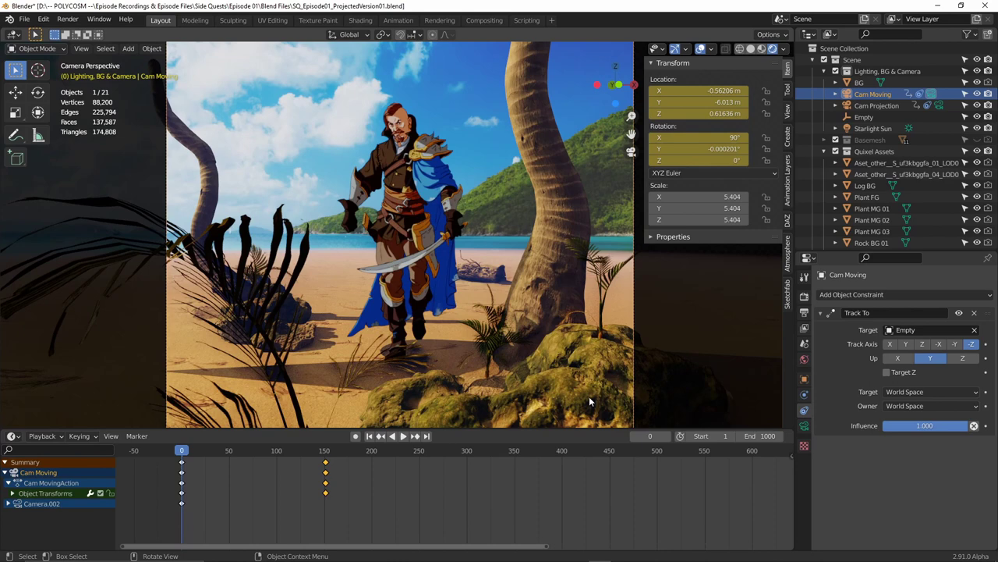
- In Blender, give Rock MG 01 a second slot with a new material and turn the timeline area into a Shader Editor
click(589, 396)
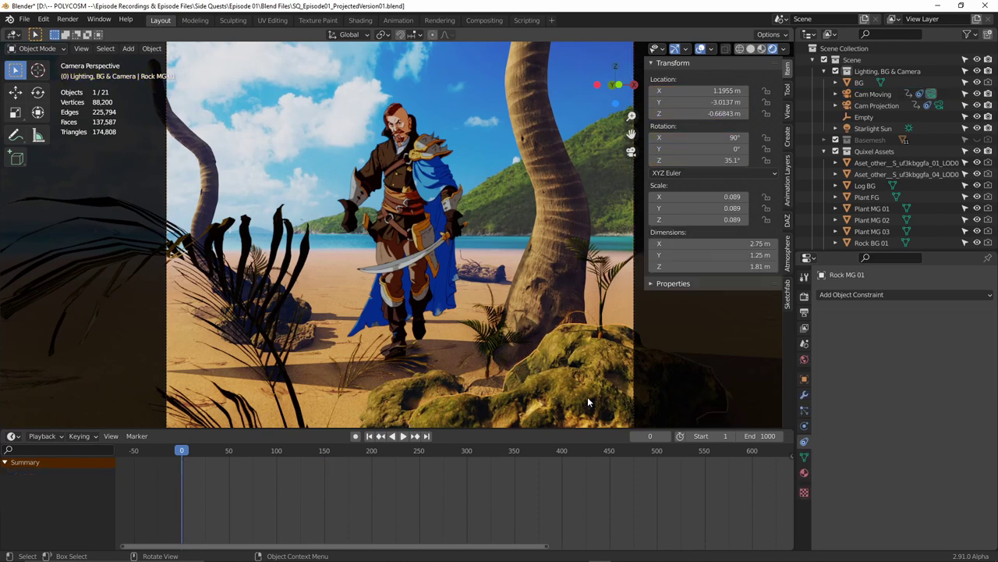
click(805, 473)
click(987, 299)
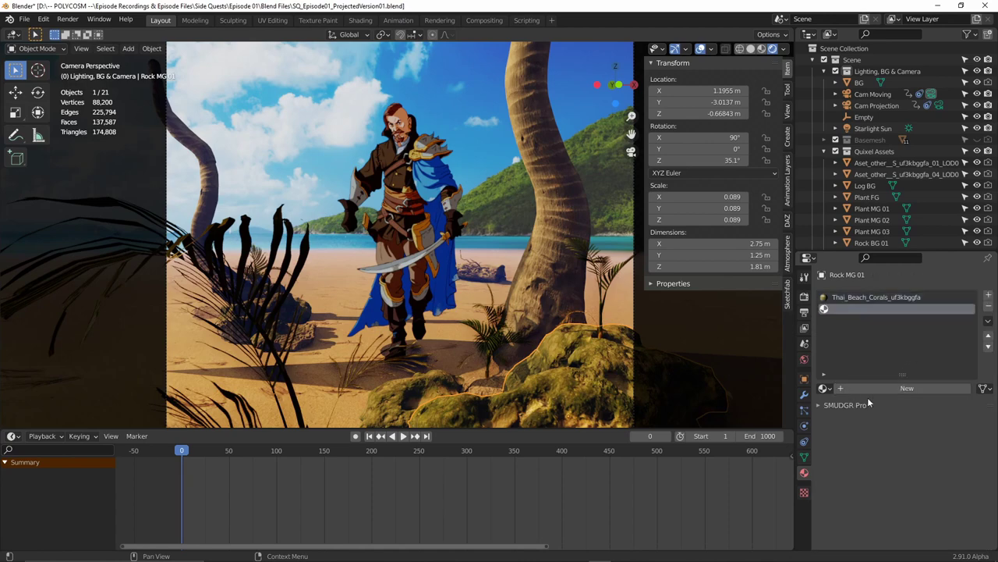
click(872, 388)
click(11, 436)
click(44, 398)
key(ctrl+z)
key(ctrl+z)
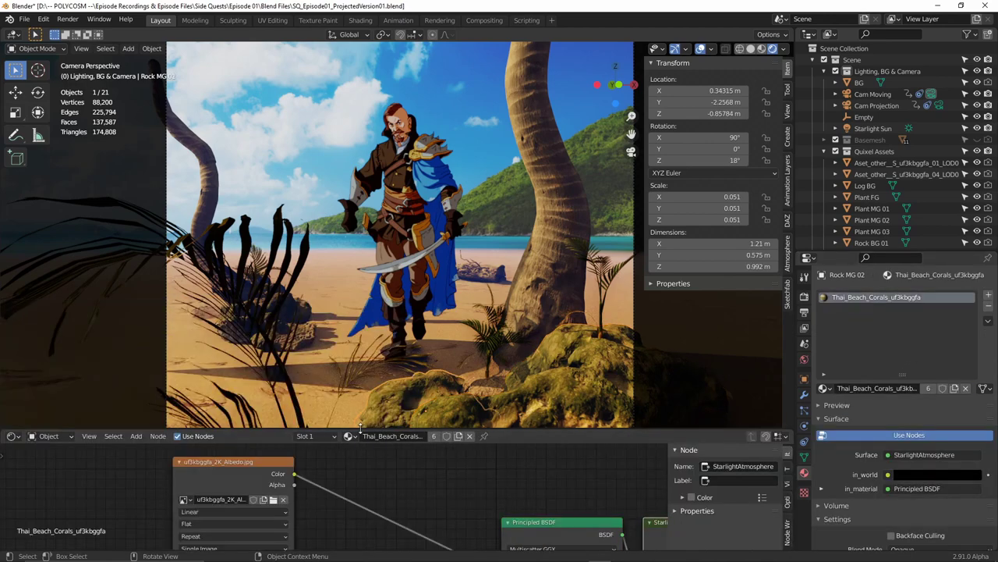
key(ctrl+shift+z)
key(ctrl+shift+z)
- Bring MG_01.png from the file browser into the node graph and connect its Color to the Principled BSDF's Base Color
drag(430, 428, 430, 281)
key(g)
key(alt+Tab)
double_click(365, 240)
drag(344, 113, 732, 137)
scroll(647, 413, down, 3)
drag(613, 321, 255, 433)
drag(372, 429, 443, 429)
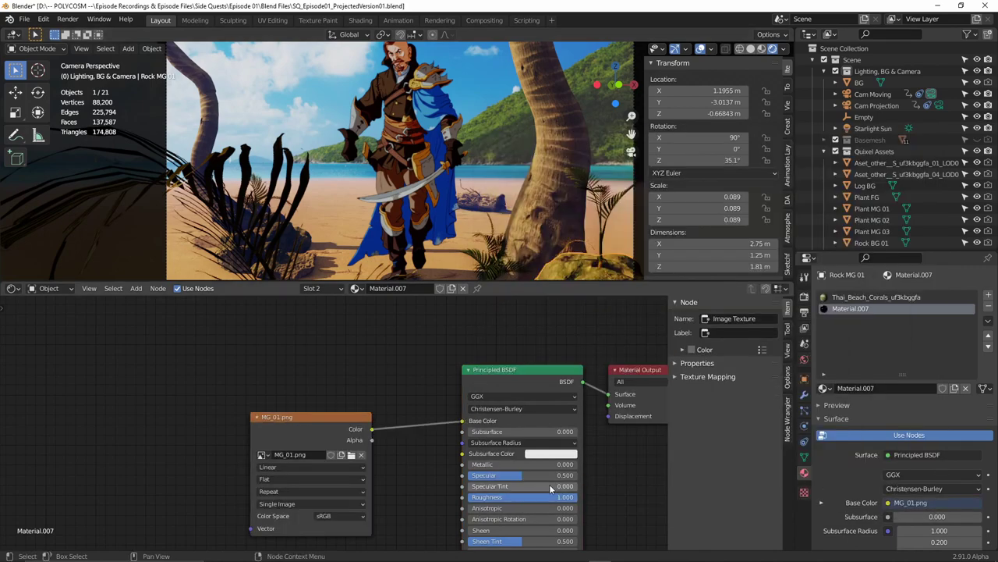
- Assign the new material to the whole Rock MG 01 mesh and unwrap it with Project From View
key(Tab)
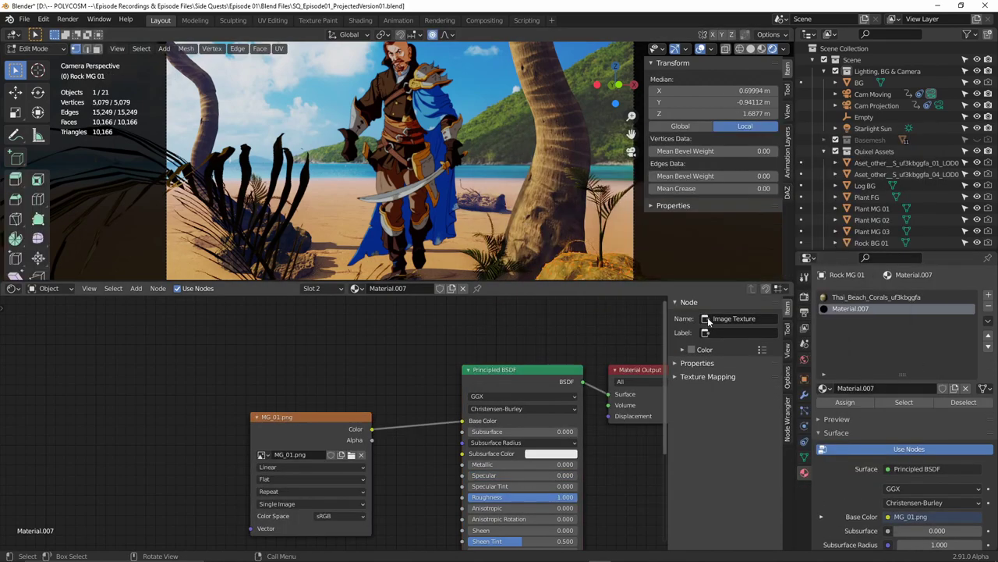
drag(600, 284, 604, 530)
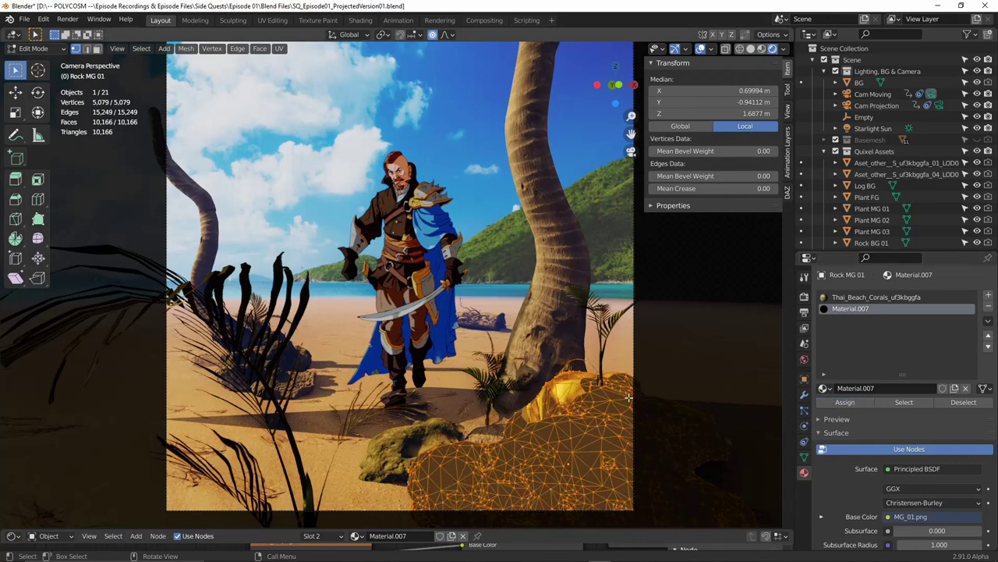
key(u)
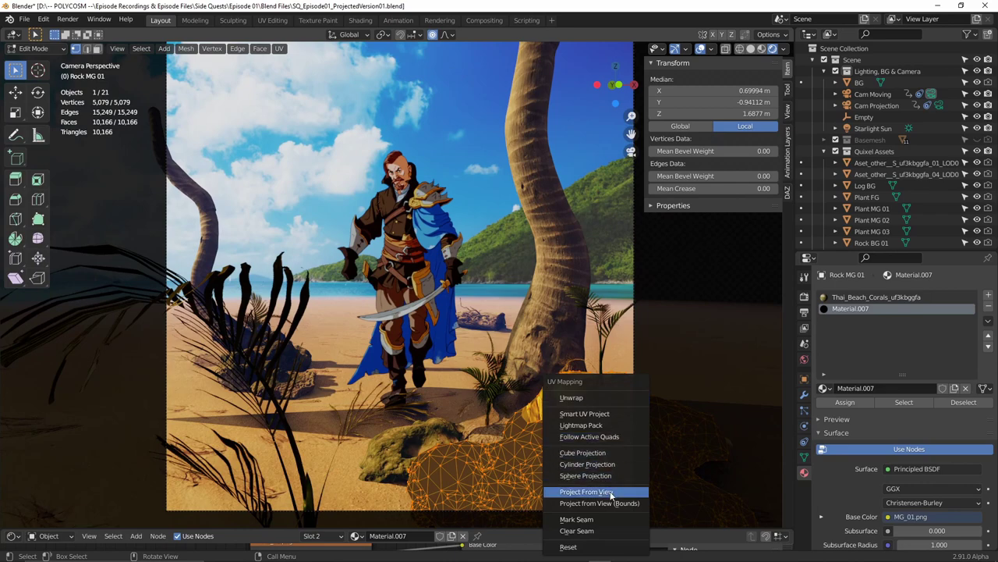
click(611, 492)
key(Tab)
- Select Rock MG 02 and add a second material slot with a new material
click(442, 430)
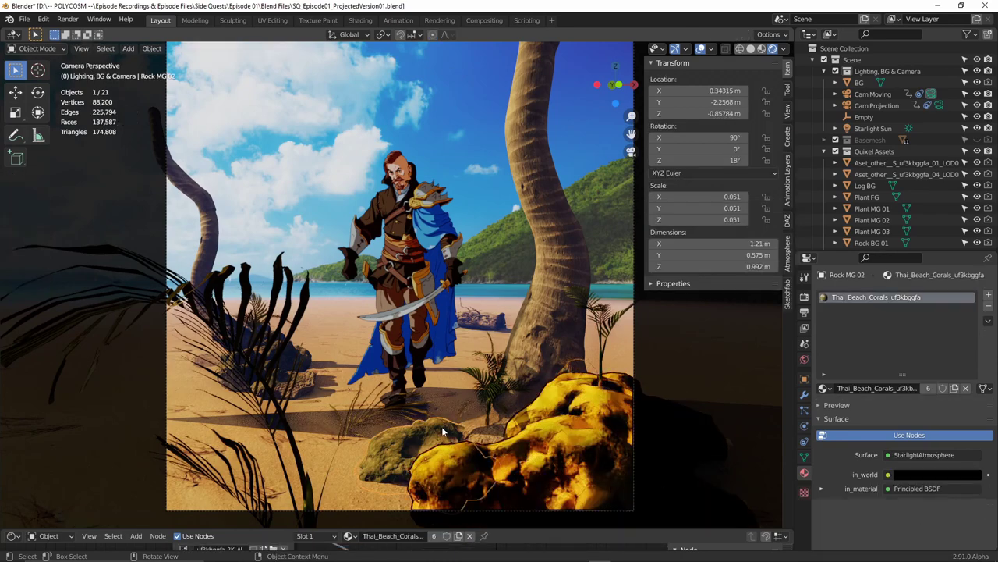
drag(538, 528, 530, 370)
shift+middle_drag(523, 327, 515, 204)
click(988, 294)
click(422, 378)
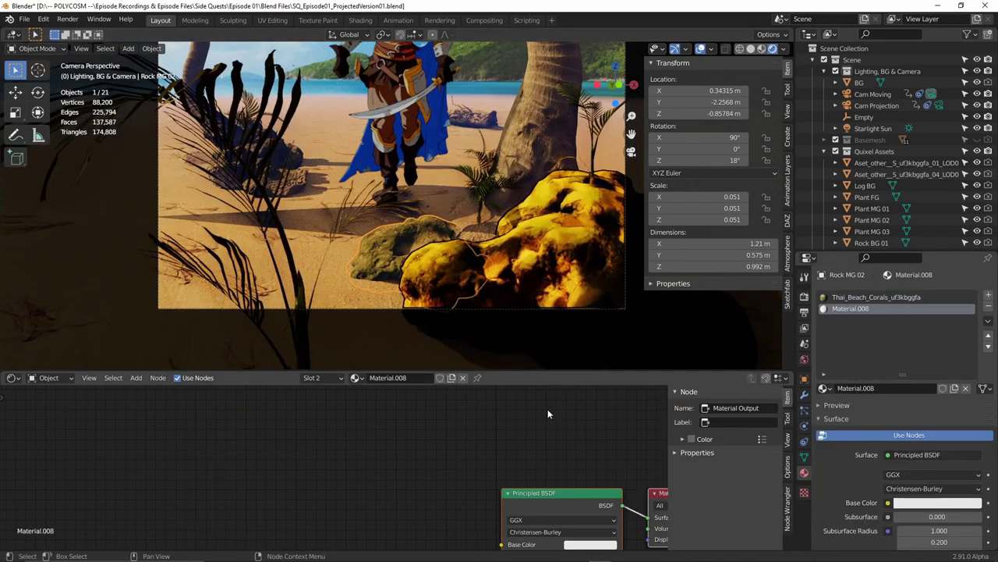
- Bring in MG_02.png as the material's base colour, with Specular at minimum and Roughness at maximum
key(alt+Tab)
drag(679, 326, 395, 461)
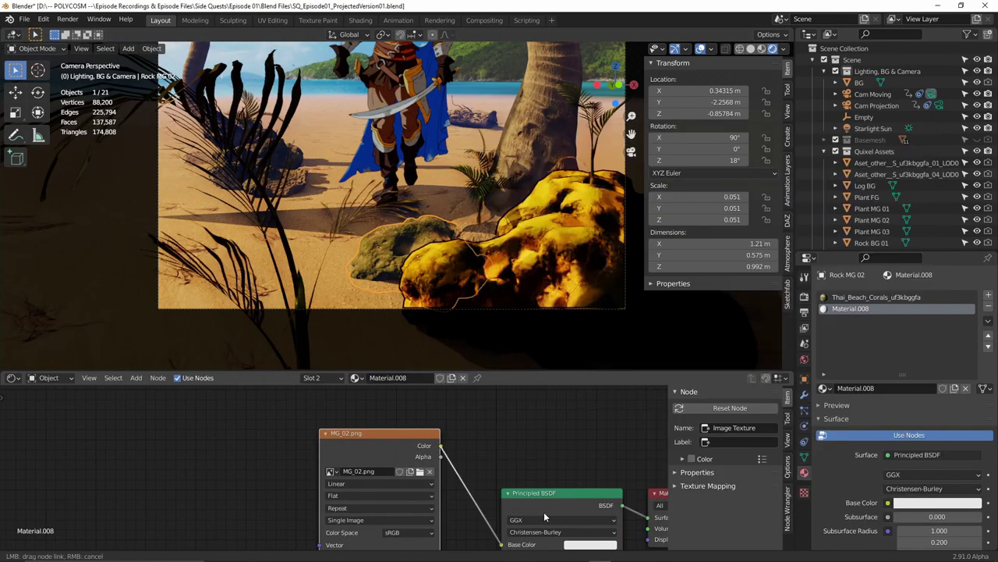
middle_drag(545, 503, 537, 375)
drag(555, 472, 484, 471)
drag(549, 493, 633, 495)
- Apply the new material to the Rock MG 02 mesh and unwrap it with Project From View
key(Tab)
key(u)
click(541, 295)
key(Tab)
- Select Tree MG 01 and add a second material slot with a new material
click(533, 153)
click(988, 294)
click(858, 388)
click(826, 388)
text(mg)
scroll(887, 454, down, 7)
scroll(887, 455, up, 4)
scroll(887, 455, down, 4)
scroll(887, 455, up, 16)
scroll(887, 455, down, 16)
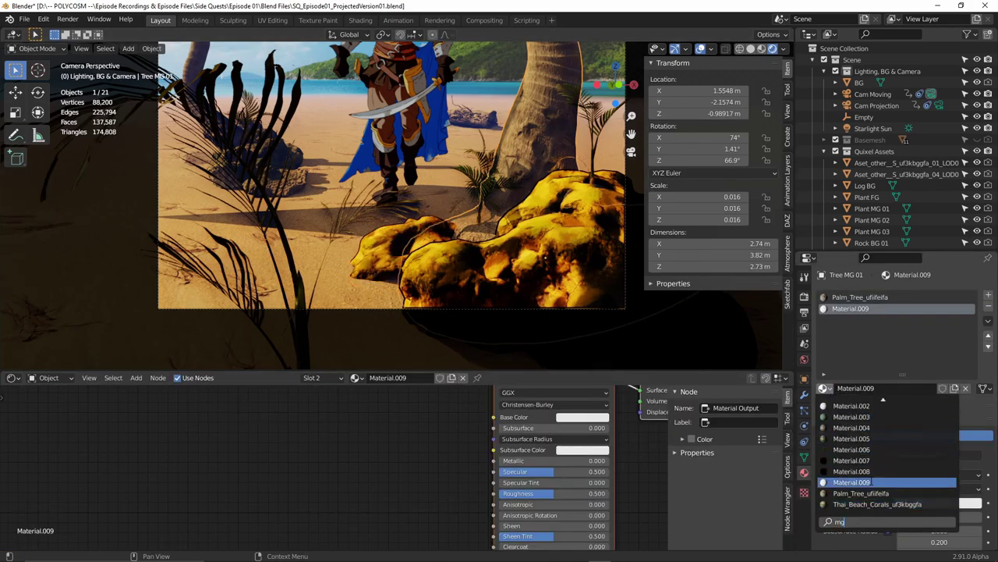
- Copy the MG_02.png image node from the rock's material into the Tree MG 01 material and connect it to Base Color
click(507, 265)
middle_drag(452, 432, 484, 549)
key(ctrl+c)
click(534, 148)
key(ctrl+v)
drag(462, 437, 494, 488)
- Unwrap the Tree MG 01 mesh with Project From View through the camera
key(Tab)
key(u)
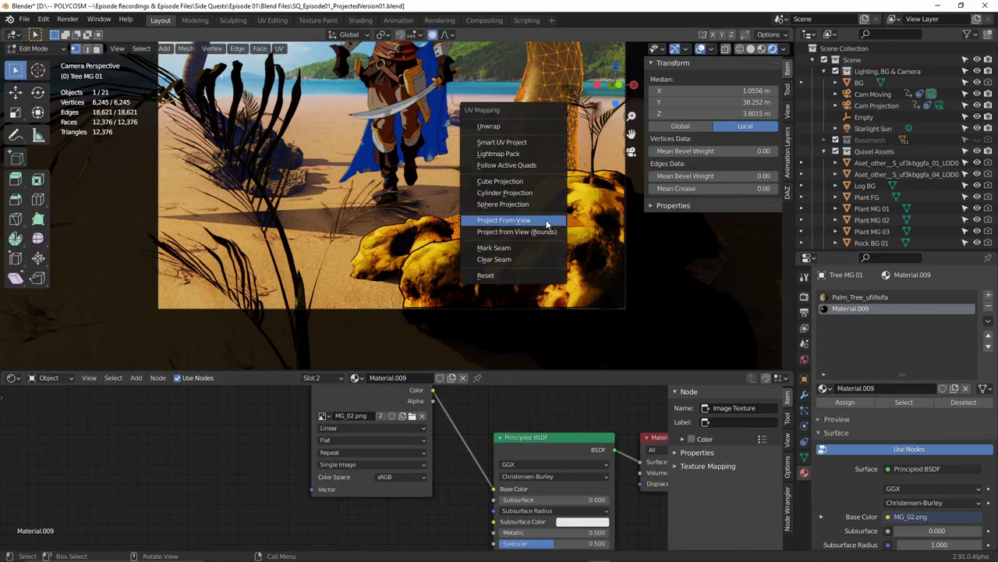
click(547, 224)
key(Tab)
scroll(514, 226, down, 1)
shift+middle_drag(499, 226, 484, 315)
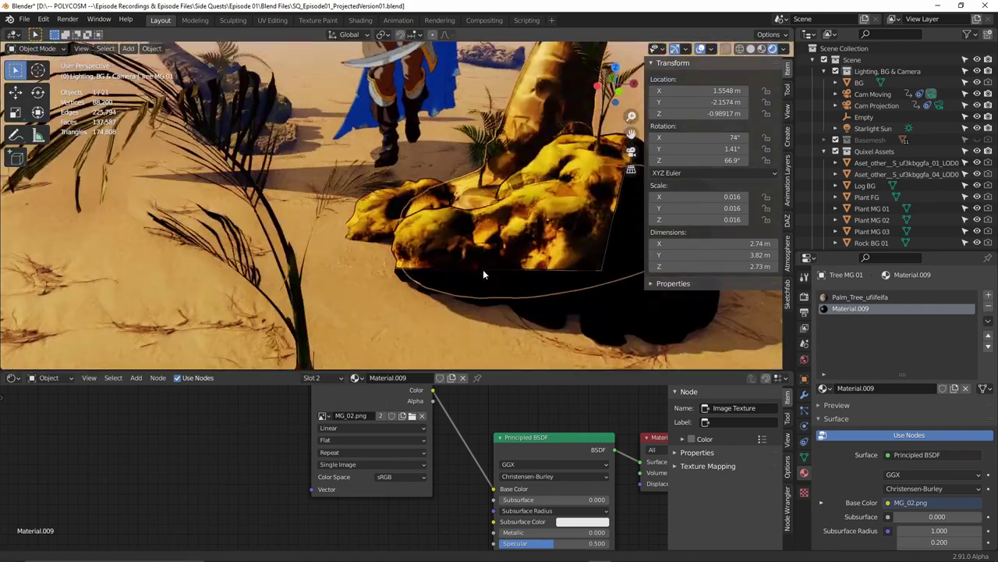
- Select the coral rock asset 01 near the smaller palm and add a second slot with a new MG_02.png-based material
shift+middle_drag(484, 274, 538, 308)
click(301, 214)
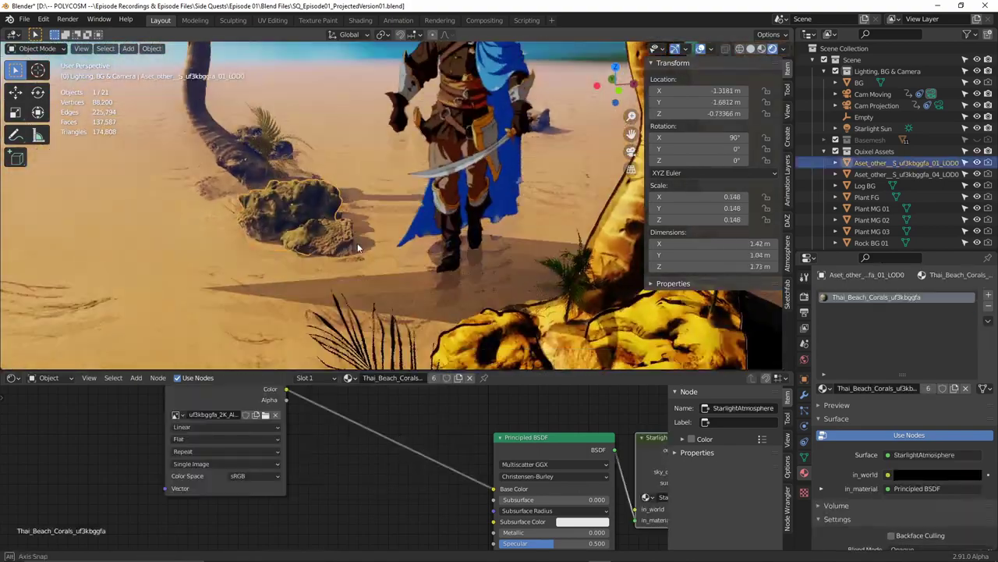
middle_drag(361, 239, 398, 240)
middle_drag(404, 409, 440, 440)
click(988, 295)
click(874, 388)
key(alt+Tab)
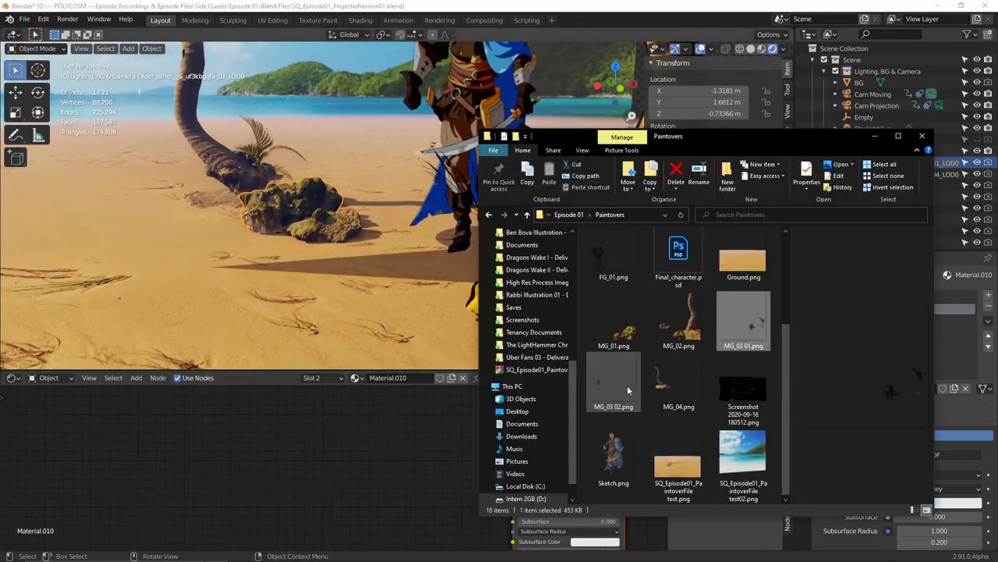
click(679, 398)
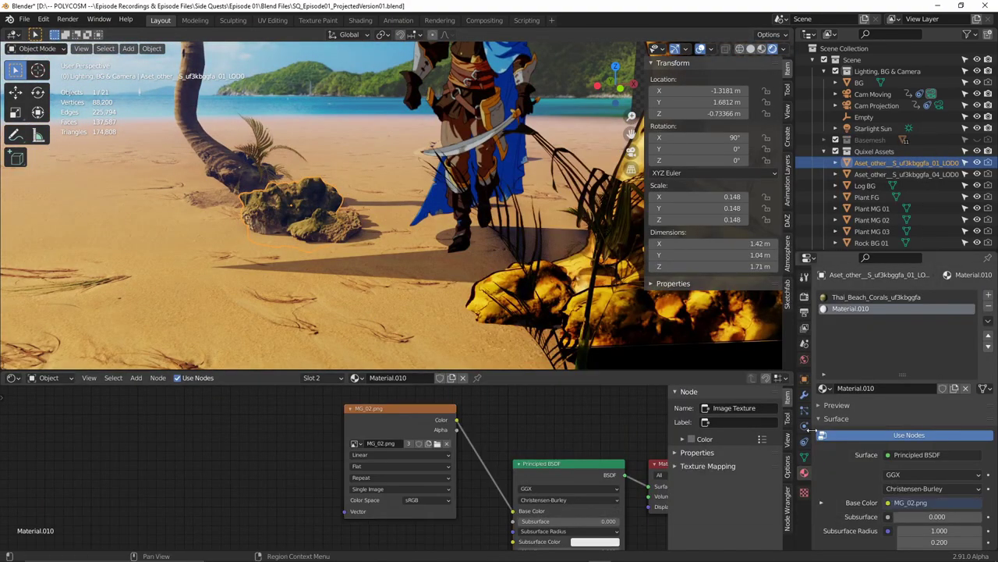
- Project the coral rock asset 01's UVs from the camera view
key(Tab)
key(KP_0)
key(Tab)
- Select the coral rock asset 04, add a new second material, and connect a pasted MG_02.png node to its Base Color
middle_drag(431, 219, 443, 271)
click(443, 271)
key(KP_0)
key(Tab)
click(988, 295)
click(422, 377)
key(ctrl+v)
drag(480, 461, 513, 511)
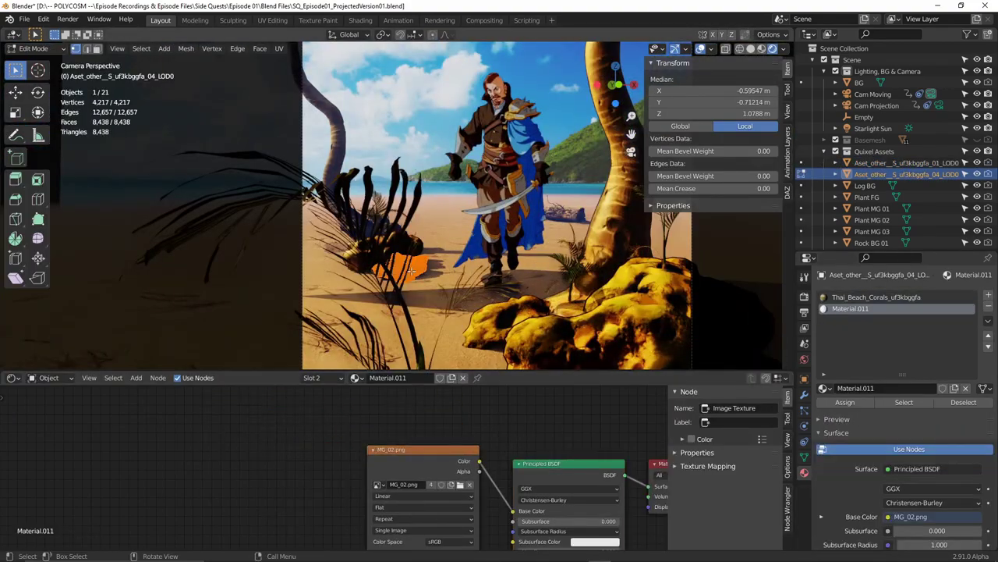
- Unwrap the coral rock asset 04 with Project From View
key(u)
click(456, 295)
key(Tab)
middle_drag(456, 295, 431, 289)
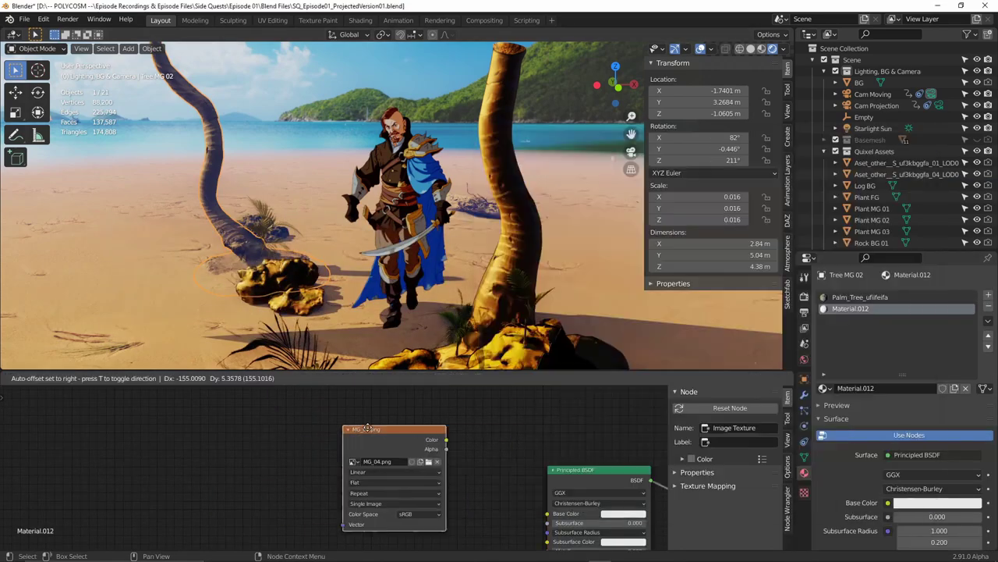
- Unwrap Tree MG 02 from the camera view so that MG_04.png projects onto it
key(Tab)
key(KP_0)
key(Tab)
- Give the Log BG mesh a Far MG material in a third slot and switch to the folder of painted images
middle_drag(467, 243, 515, 266)
click(541, 245)
key(KP_0)
click(948, 309)
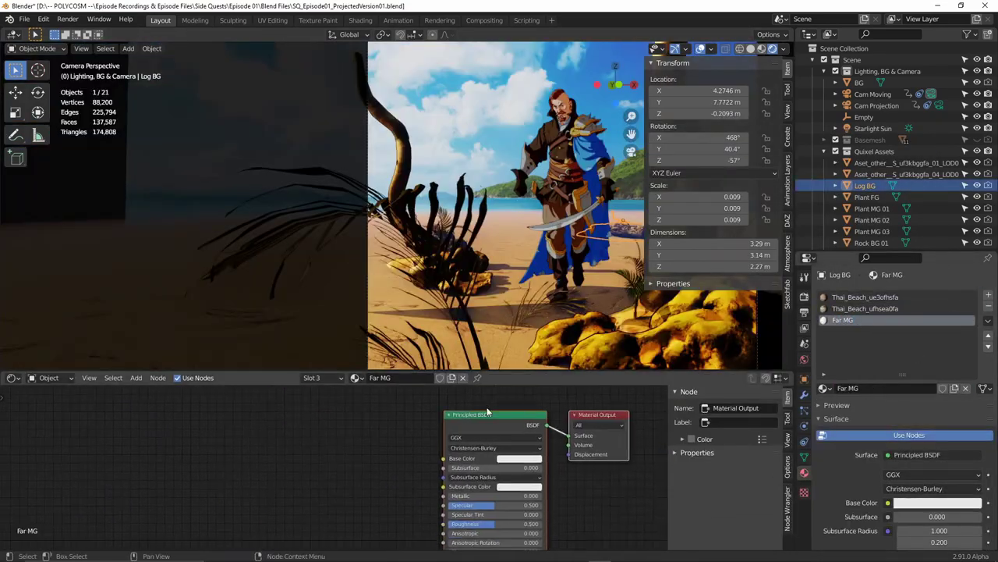
key(alt+Tab)
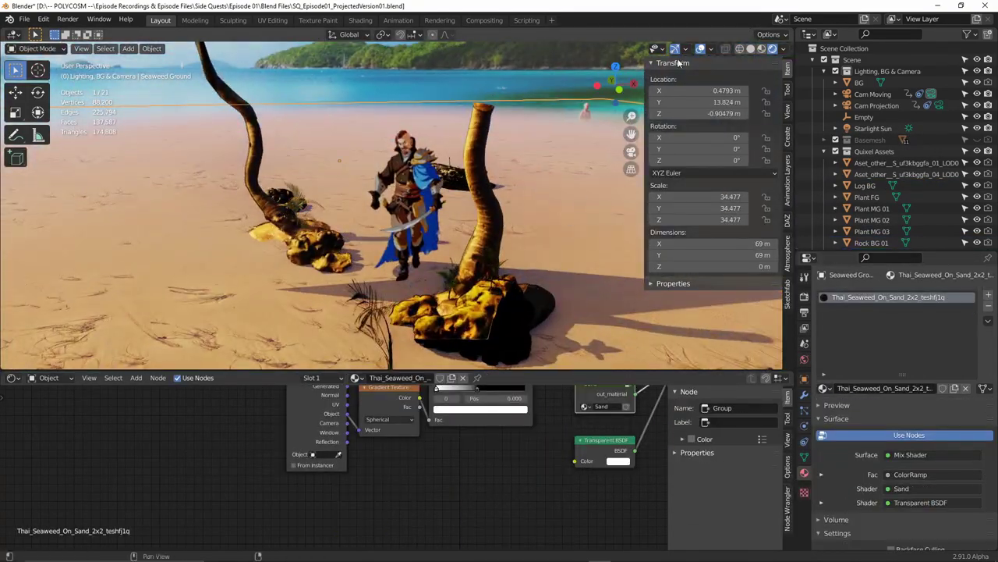
- View the Seaweed Ground from above and open the Sand node group of its material at the albedo texture
click(617, 68)
scroll(445, 202, down, 1)
shift+middle_drag(434, 211, 535, 185)
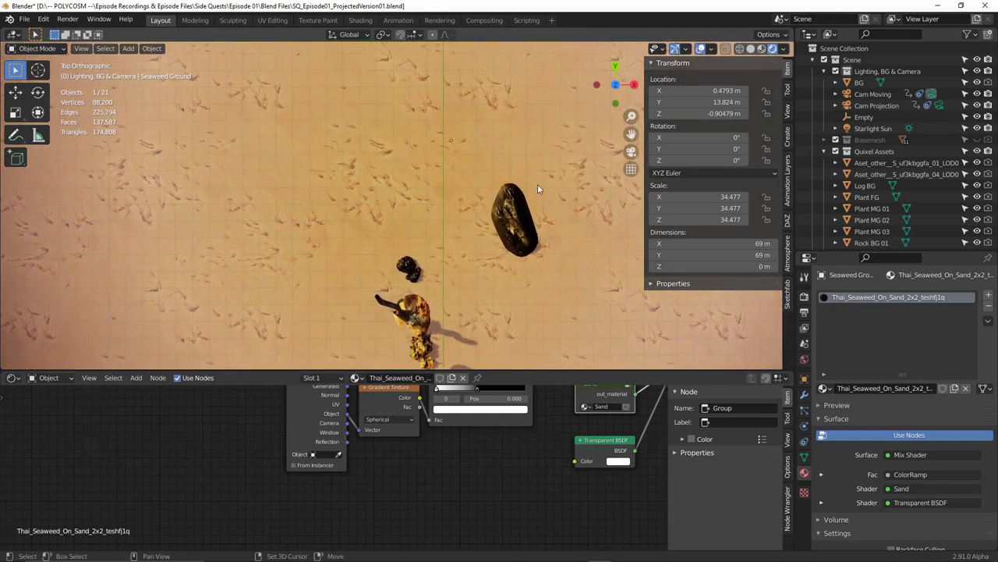
middle_drag(433, 431, 310, 495)
click(506, 443)
scroll(468, 449, down, 5)
middle_drag(448, 448, 468, 543)
scroll(446, 461, up, 6)
middle_drag(487, 431, 455, 437)
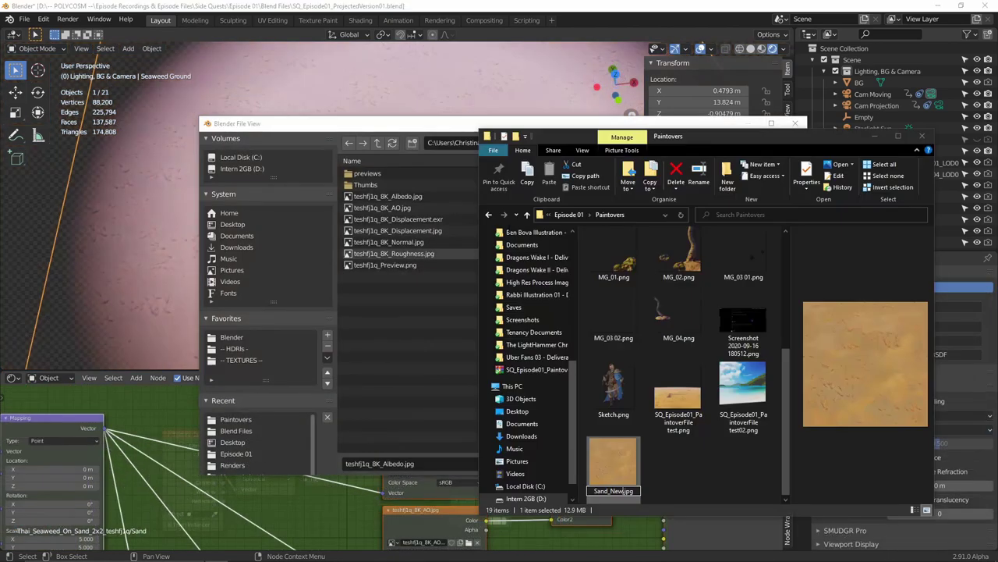
- Replace the sand's albedo texture with Sand_New.jpg from the Paintovers folder
click(593, 214)
right_click(517, 217)
click(540, 250)
click(467, 209)
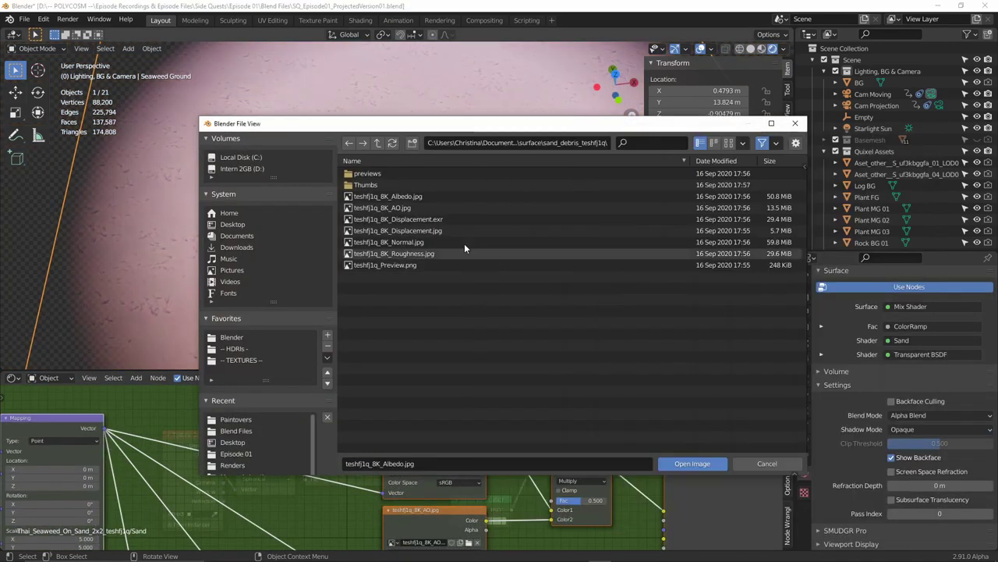
click(585, 142)
key(ctrl+v)
key(Return)
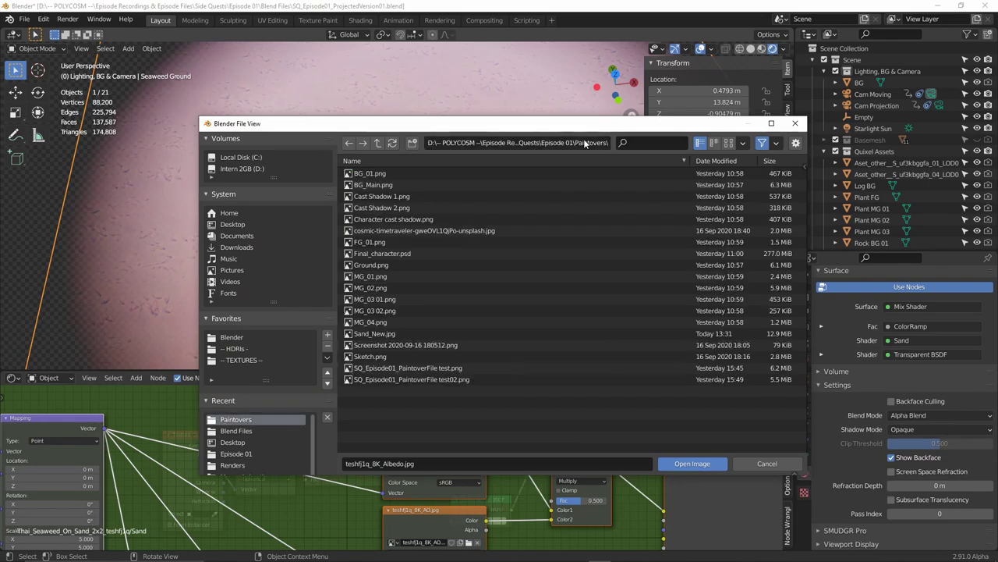
click(366, 333)
click(691, 464)
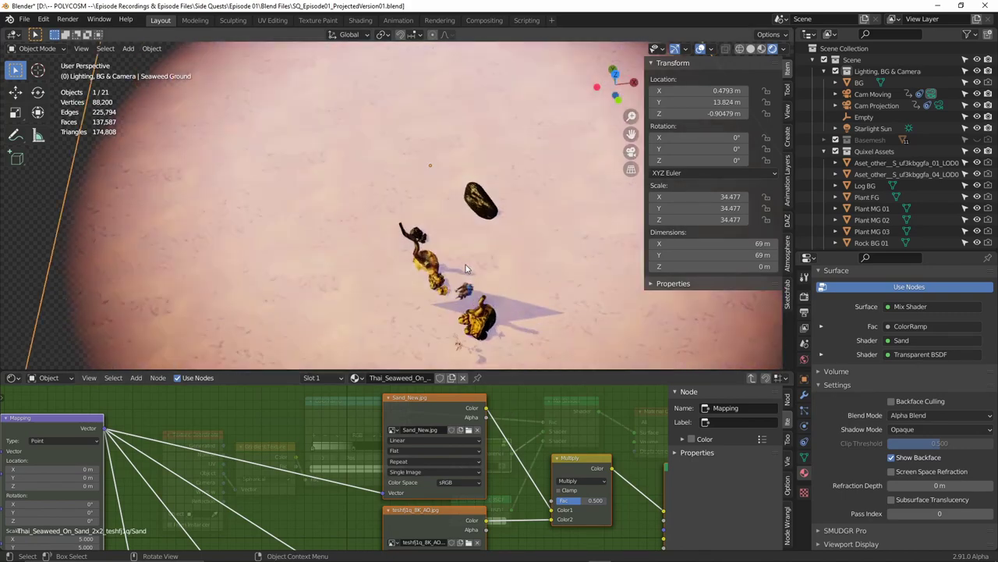
- Turn off the Physical Atmosphere and raise the world background colour to full brightness
key(KP_0)
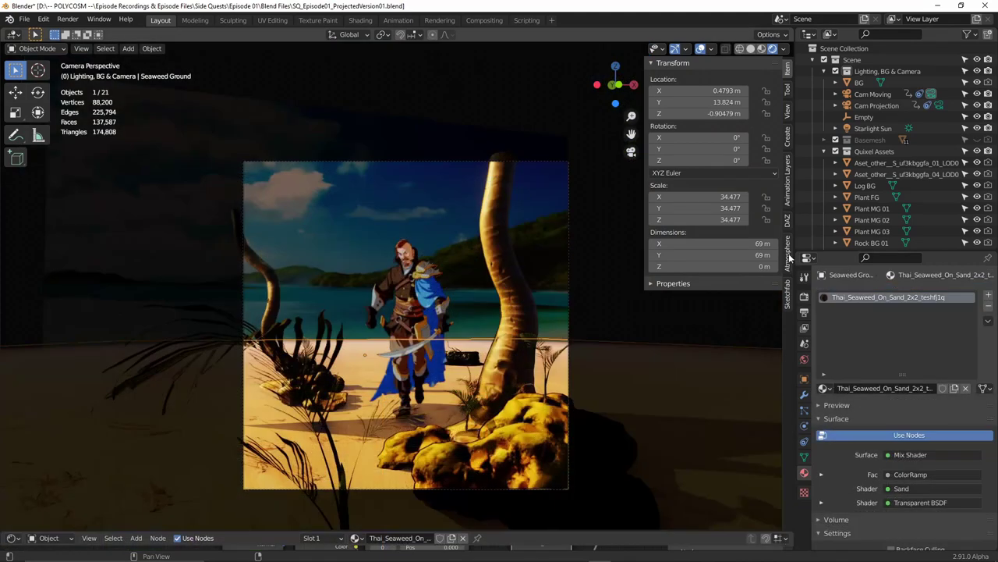
click(788, 254)
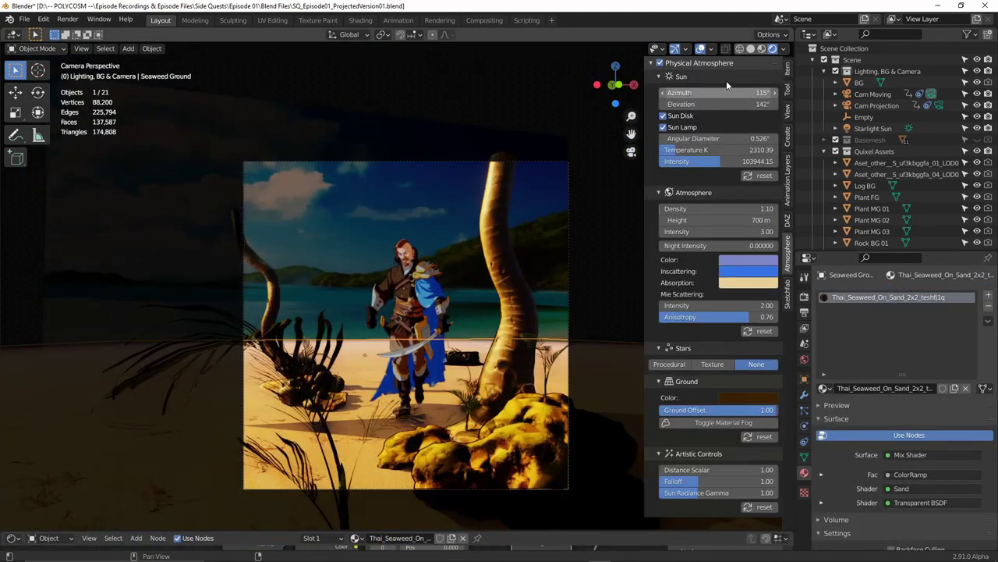
click(659, 63)
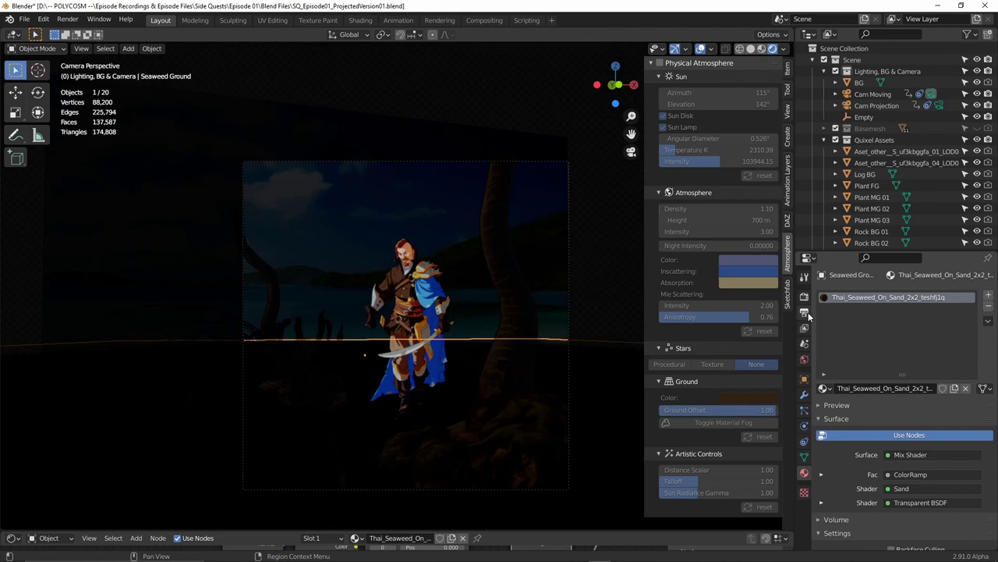
click(804, 359)
click(961, 349)
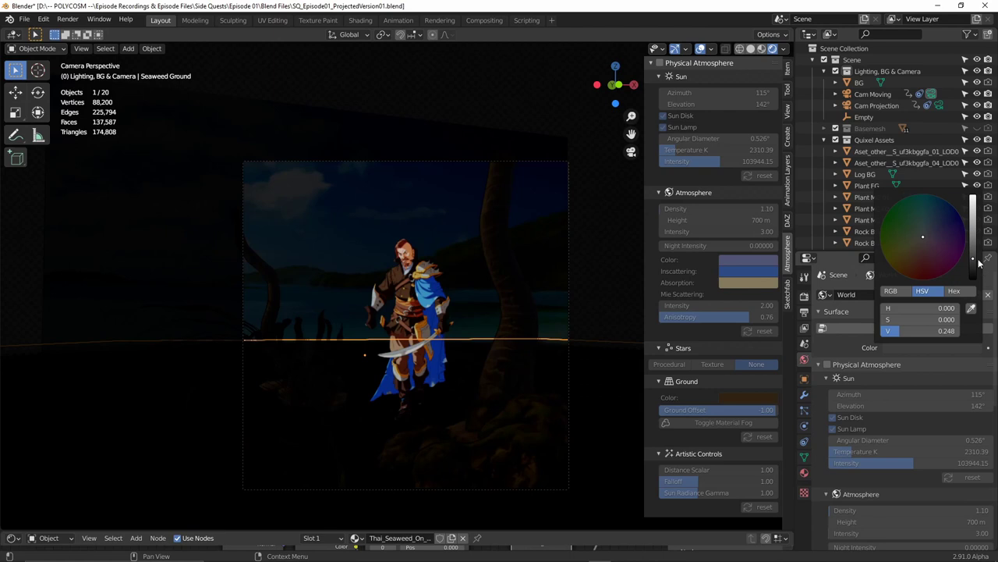
drag(973, 257, 972, 195)
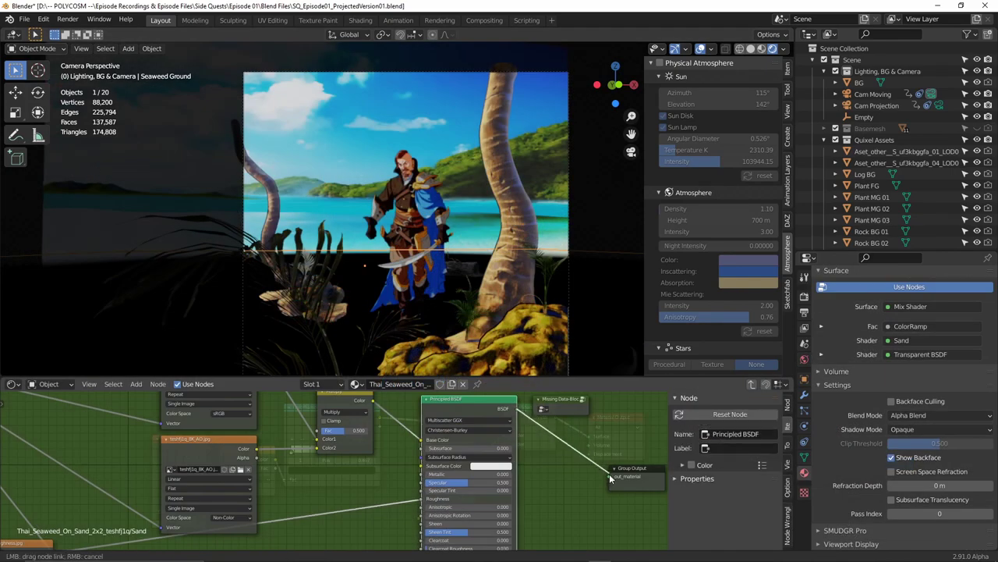
- Connect the Principled BSDF directly to the Group Output's out_material inside the Sand node group
drag(610, 478, 613, 475)
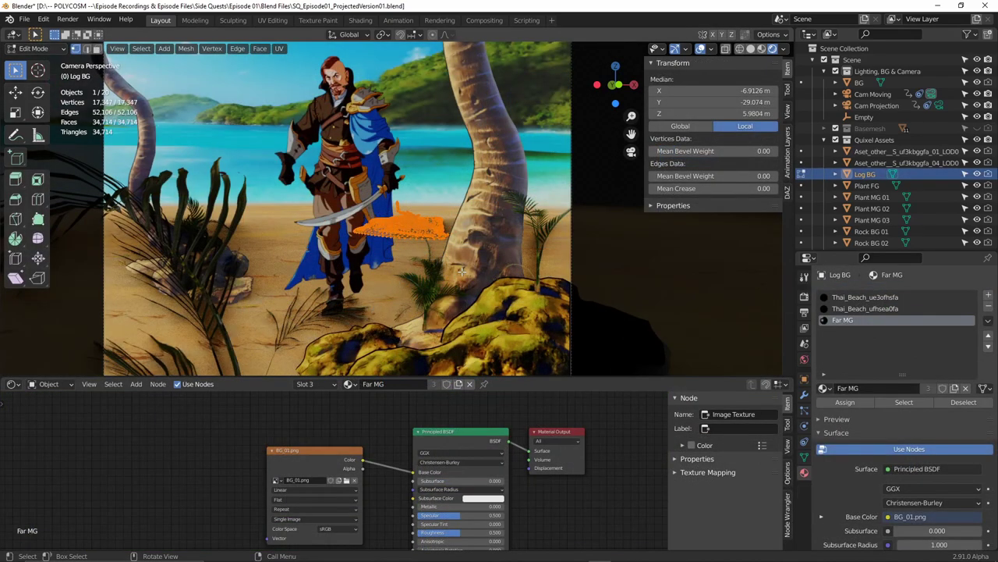
- Unwrap the Log BG mesh with Project From View so that BG_01.png projects onto it
key(u)
click(463, 271)
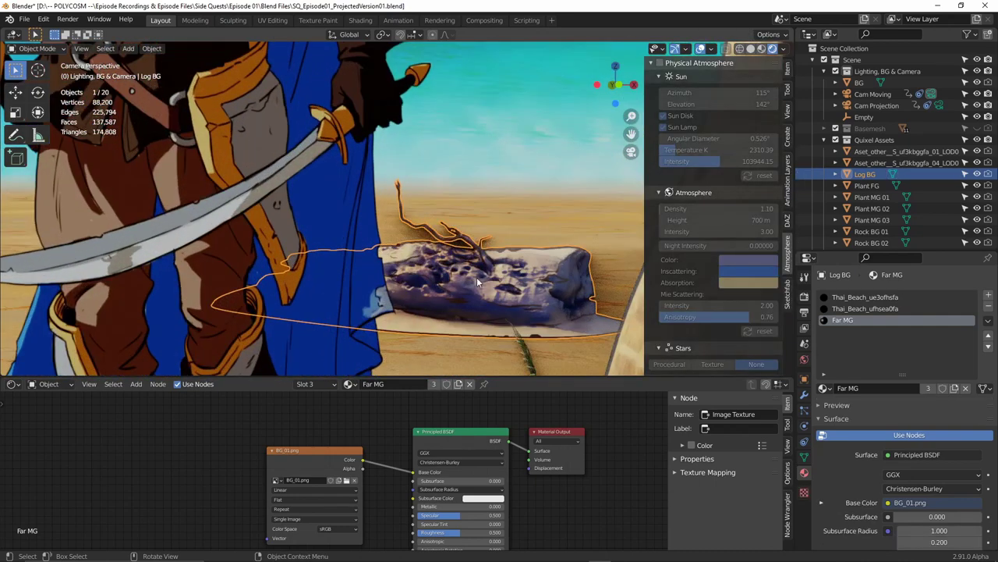
scroll(383, 336, down, 8)
shift+middle_drag(261, 317, 436, 305)
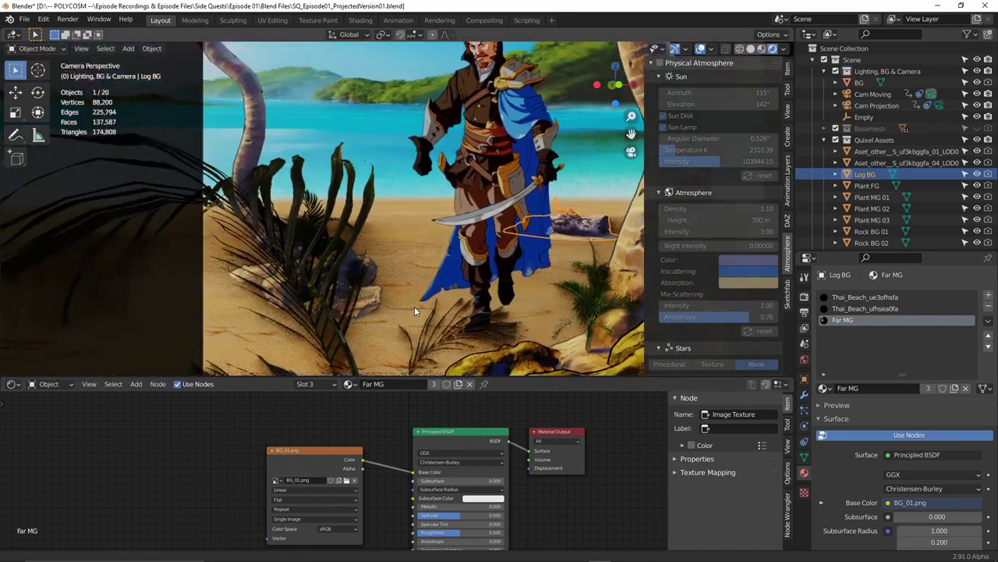
shift+middle_drag(476, 156, 438, 281)
shift+middle_drag(514, 175, 323, 189)
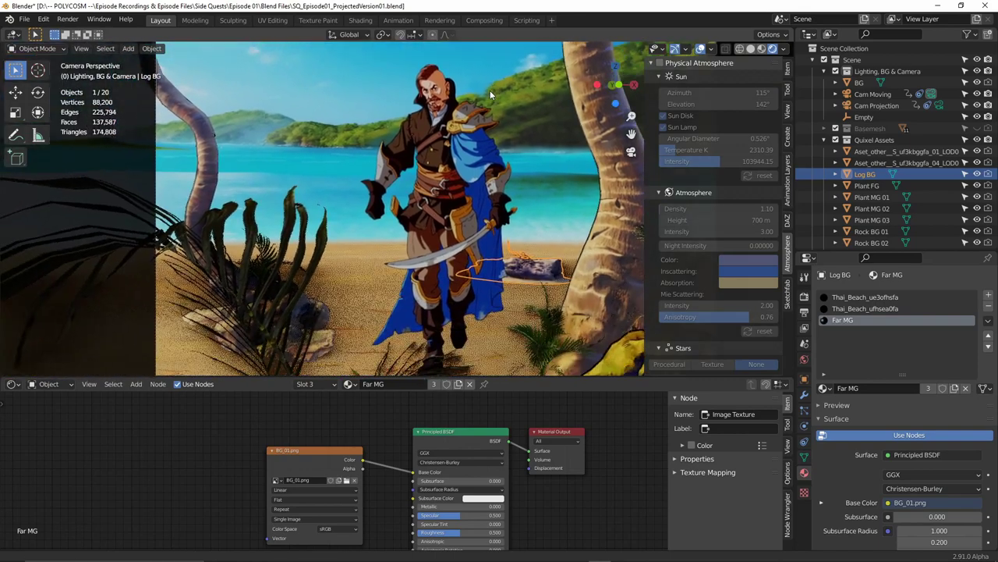
- Select the BG backdrop and bring its material's image texture node into view
click(452, 169)
click(453, 168)
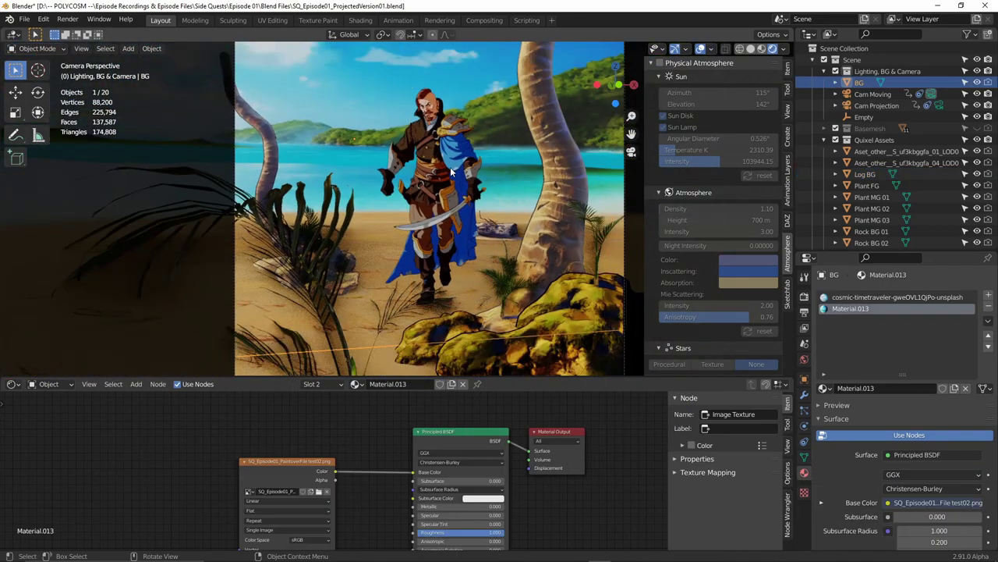
middle_drag(349, 498, 439, 487)
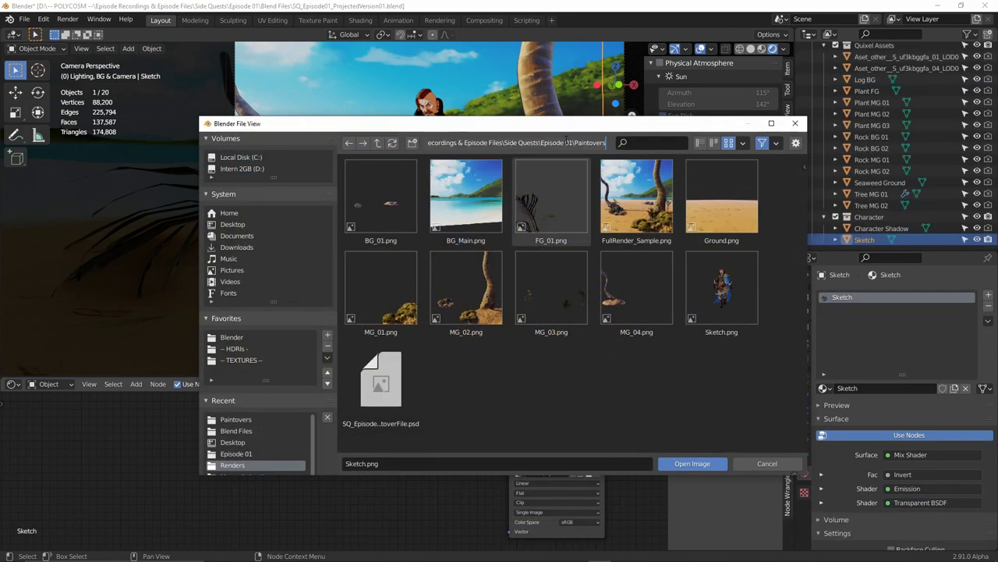
- Replace the image in the Sketch plane's material with Final_character.png from the Paintovers folder
key(Return)
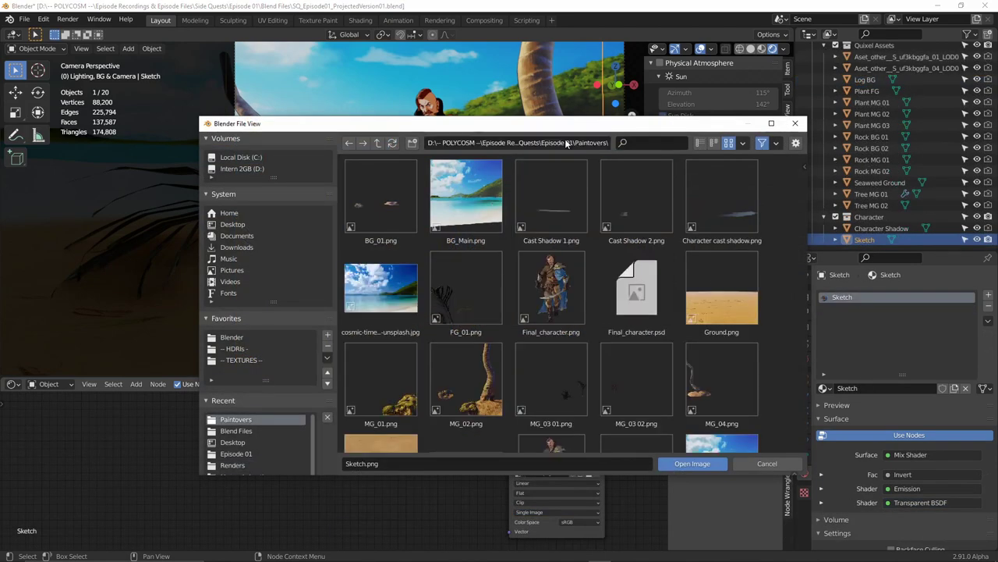
click(552, 293)
click(698, 464)
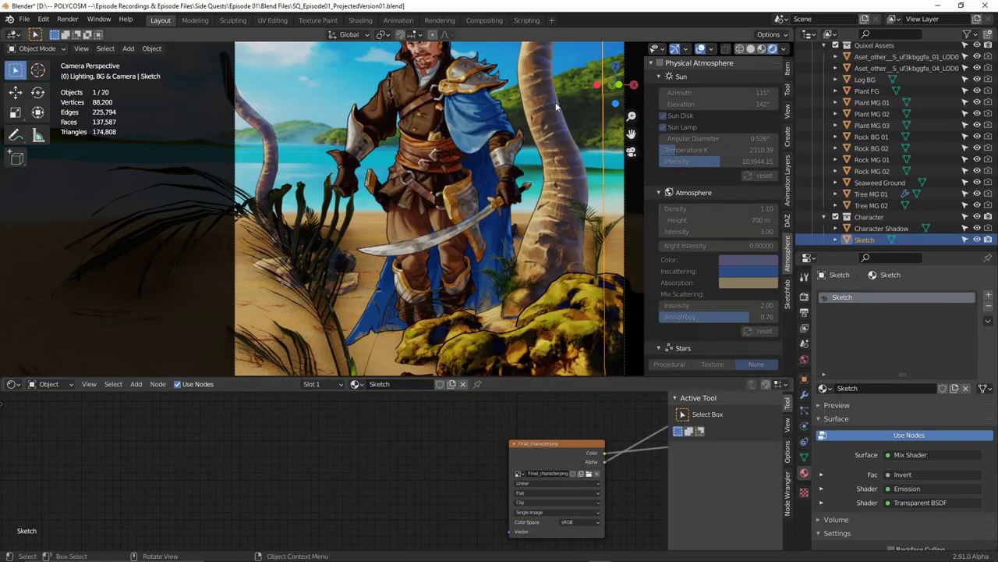
scroll(556, 92, down, 2)
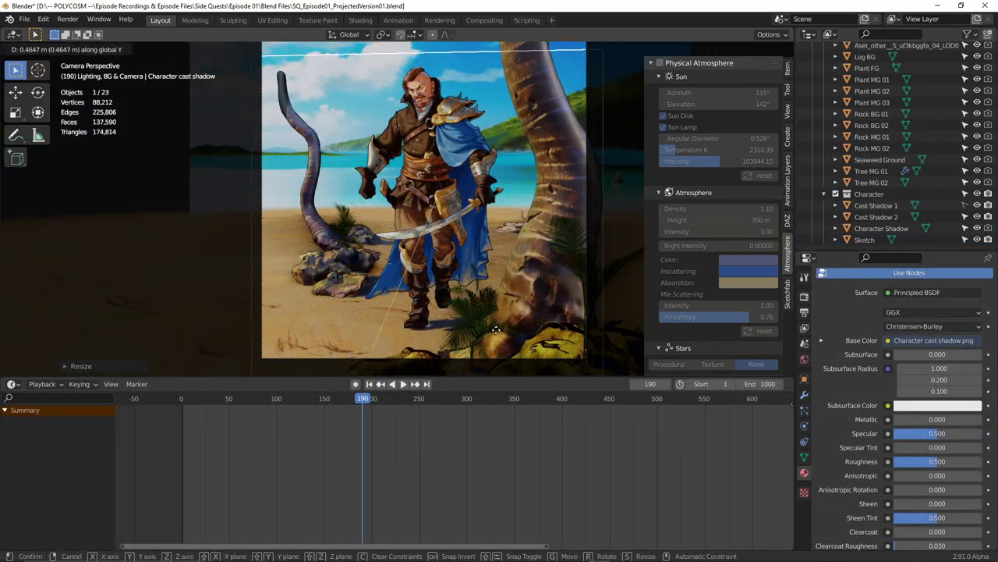
- Move the Character cast shadow plane about 0.46 m along the global Y axis and check its placement from the side
click(496, 330)
middle_drag(496, 330, 397, 328)
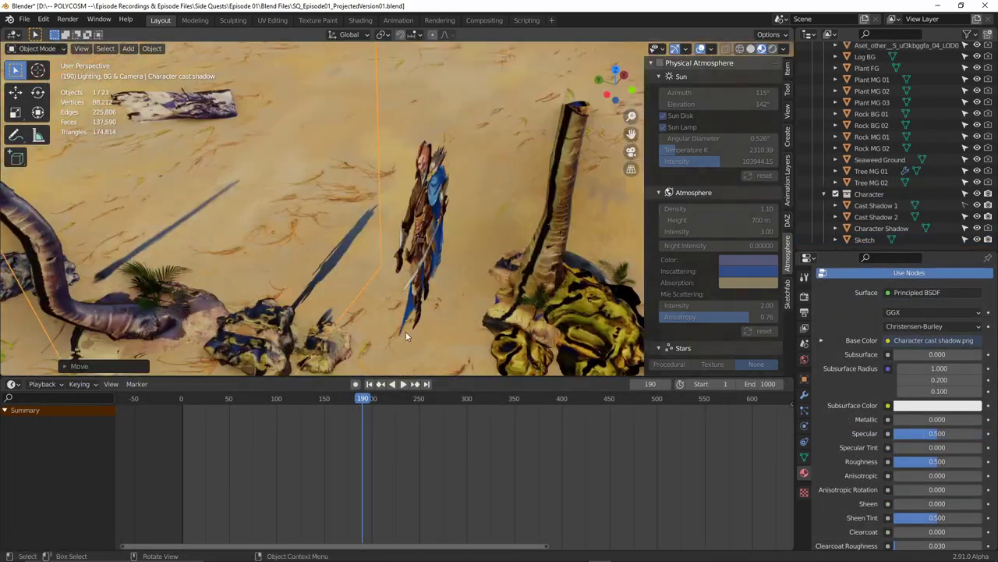
key(KP_0)
- Scrub the timeline back and reposition the Character cast shadow plane along the global Y axis
drag(363, 399, 322, 397)
key(g)
key(y)
click(425, 320)
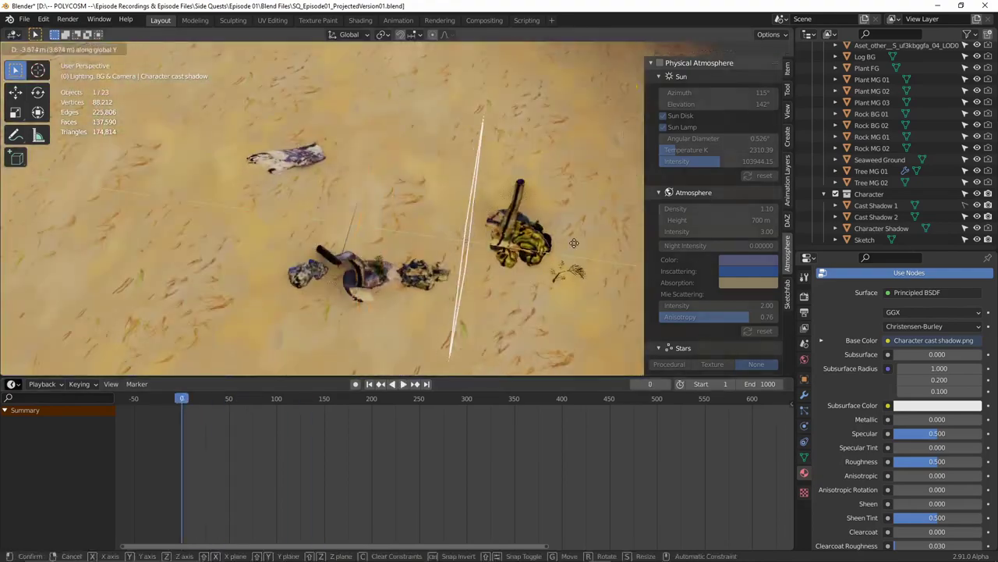
mouse_move(577, 179)
middle_down()
mouse_move(618, 196)
mouse_move(562, 191)
middle_up()
key(KP_0)
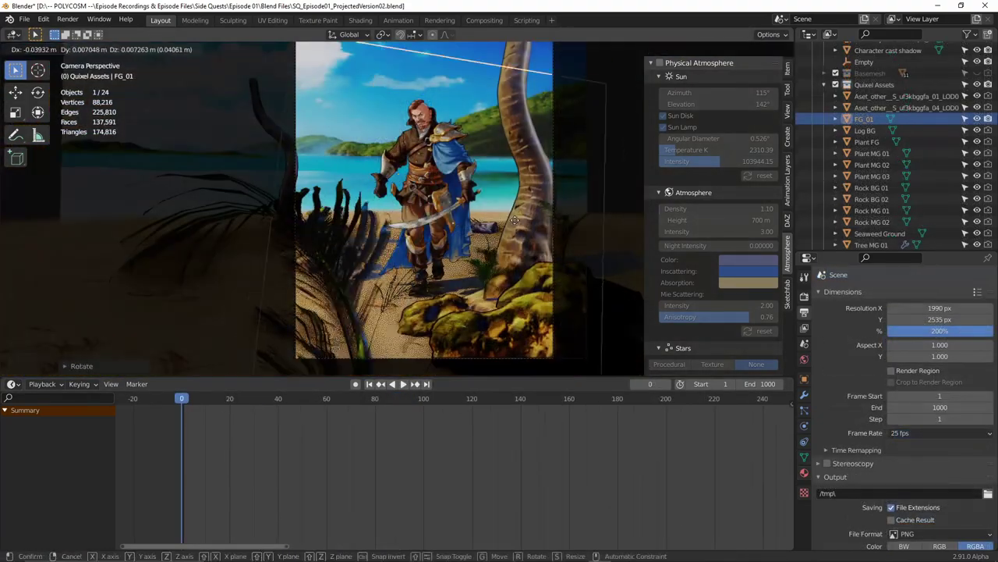
- Move and rotate the FG_01 plane to line up with the foreground plant in the camera view, and hide Plant FG
click(507, 215)
key(r)
click(499, 219)
key(g)
click(488, 220)
scroll(920, 192, down, 1)
click(976, 121)
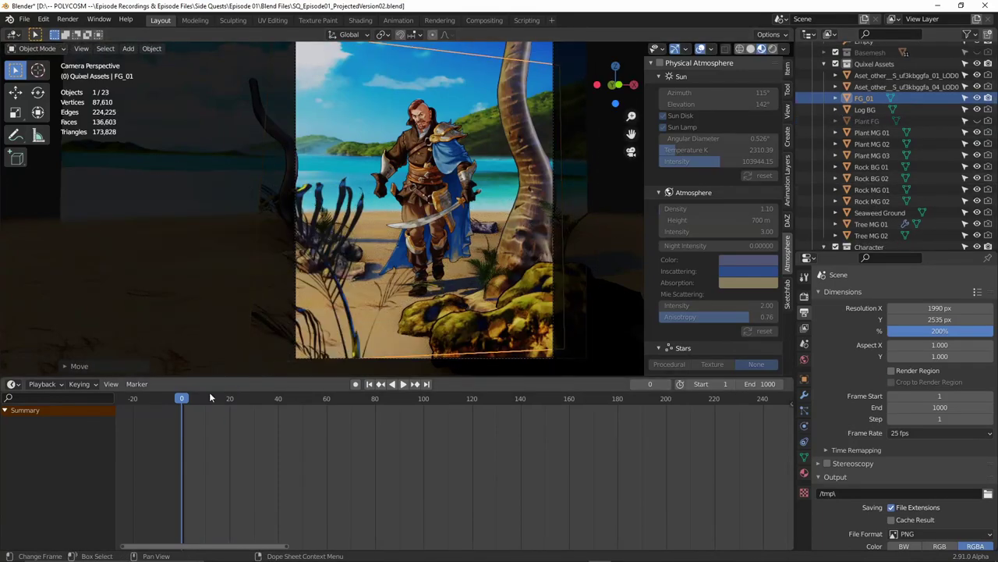
- Add the MG_03 01 image as a plane, and move and scale it to fit the painted plants in the camera view
click(24, 19)
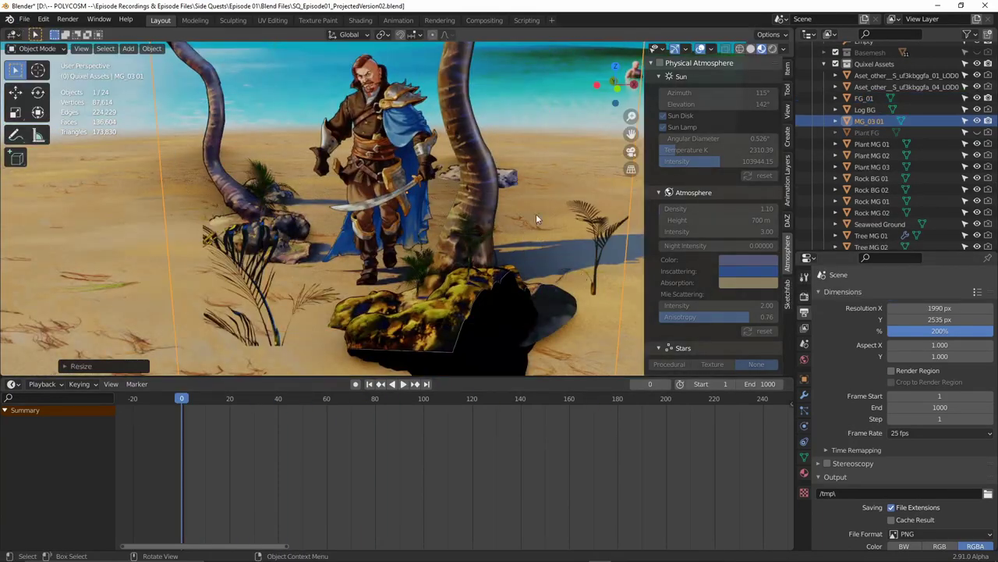
key(g)
click(485, 222)
middle_drag(485, 222, 423, 193)
key(KP_0)
key(s)
click(504, 174)
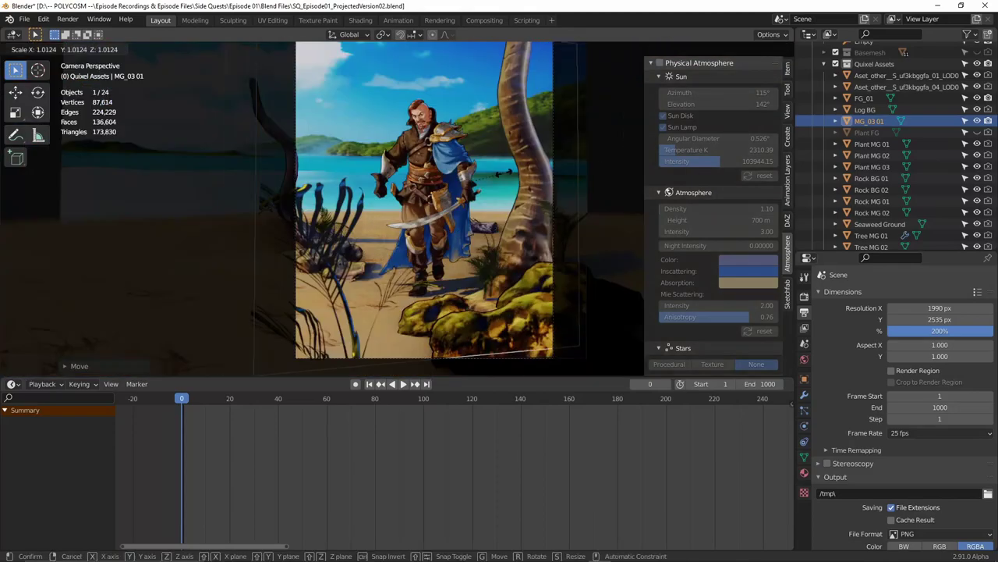
key(g)
click(501, 180)
- Hide the Plant MG 01 and Plant MG 02 meshes and fine-tune the position of the MG_03 01 plane
mouse_move(187, 398)
mouse_down()
mouse_move(492, 350)
mouse_move(181, 374)
mouse_move(334, 405)
mouse_move(430, 402)
mouse_move(181, 400)
mouse_up()
click(977, 144)
click(976, 155)
key(g)
click(499, 269)
- Loop cut the MG_03 01 plane between its two plants and separate one part into its own object
middle_drag(476, 258, 433, 93)
key(Tab)
click(37, 200)
drag(432, 59, 529, 70)
click(15, 70)
click(512, 156)
key(p)
key(Tab)
middle_drag(532, 162, 503, 183)
right_click(532, 202)
key(Escape)
key(KP_0)
scroll(451, 311, up, 2)
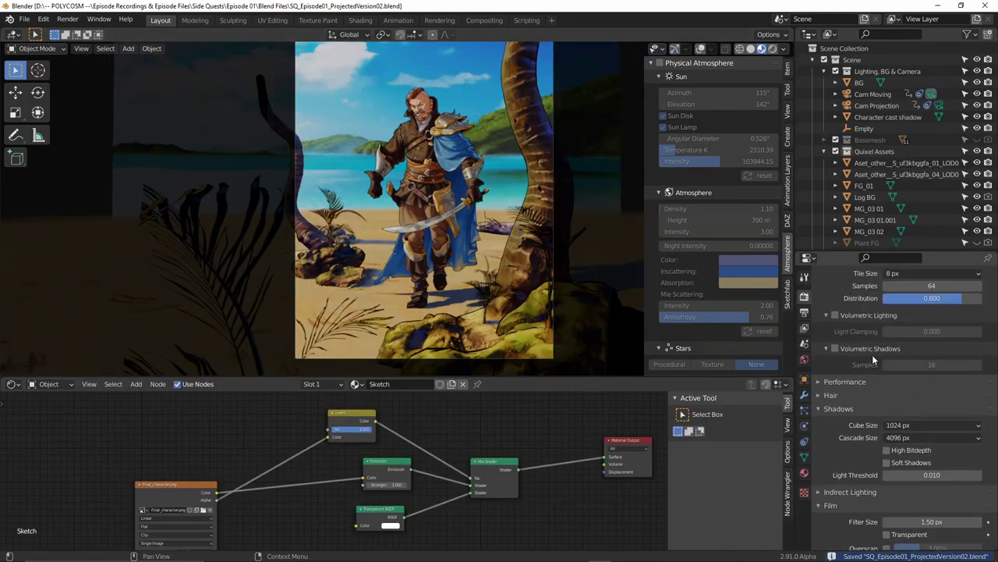
- Review the output settings and render the animation
click(805, 311)
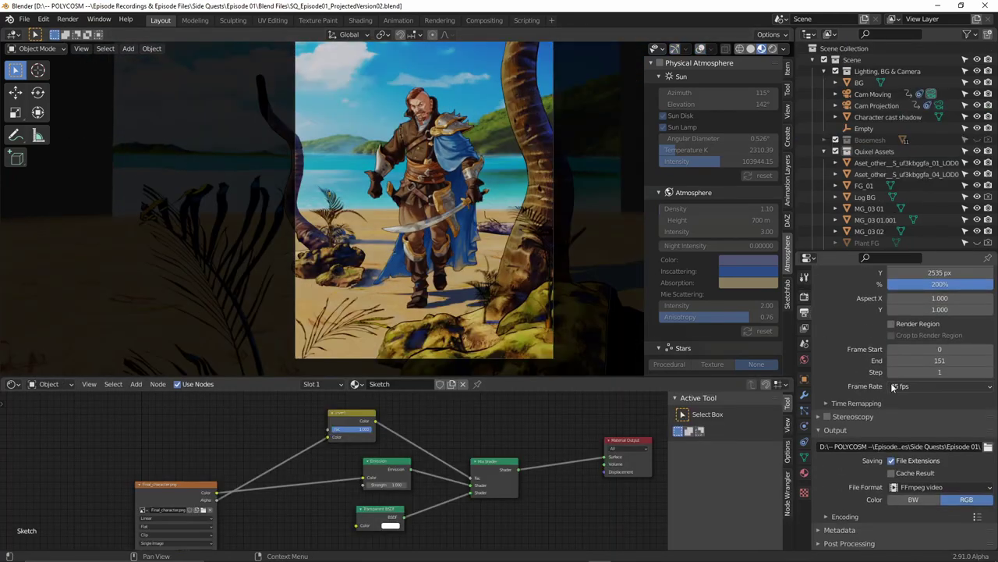
scroll(894, 390, up, 2)
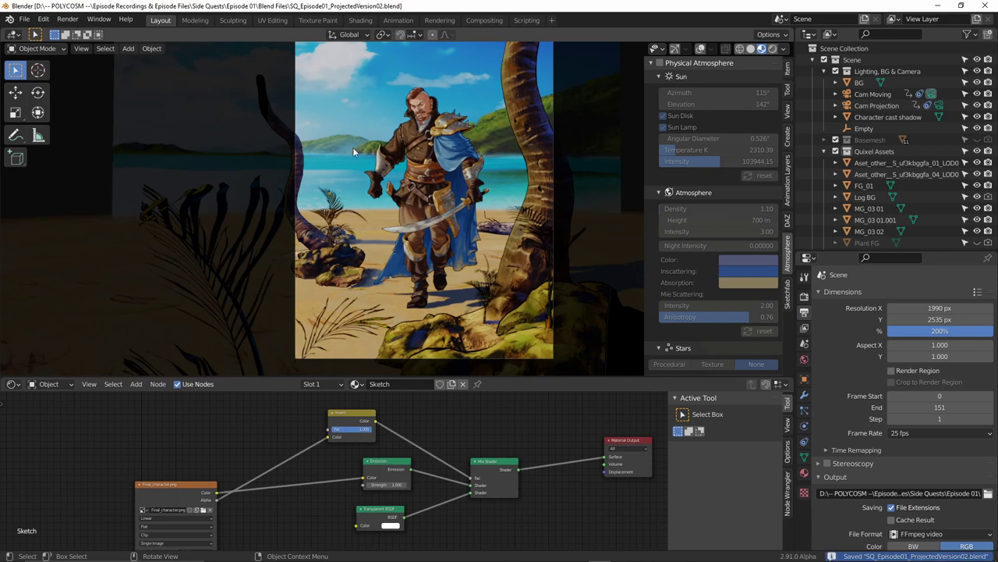
click(67, 19)
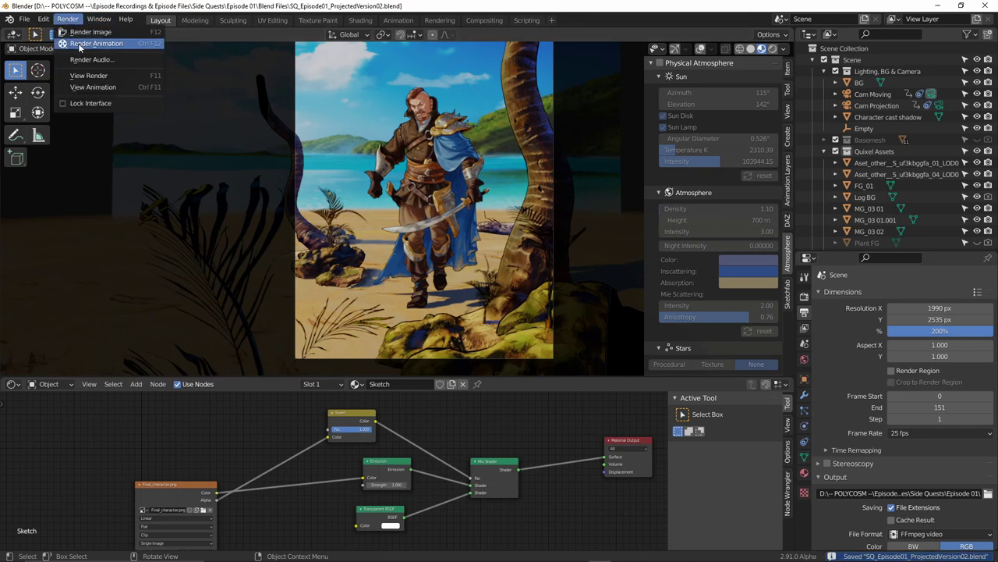